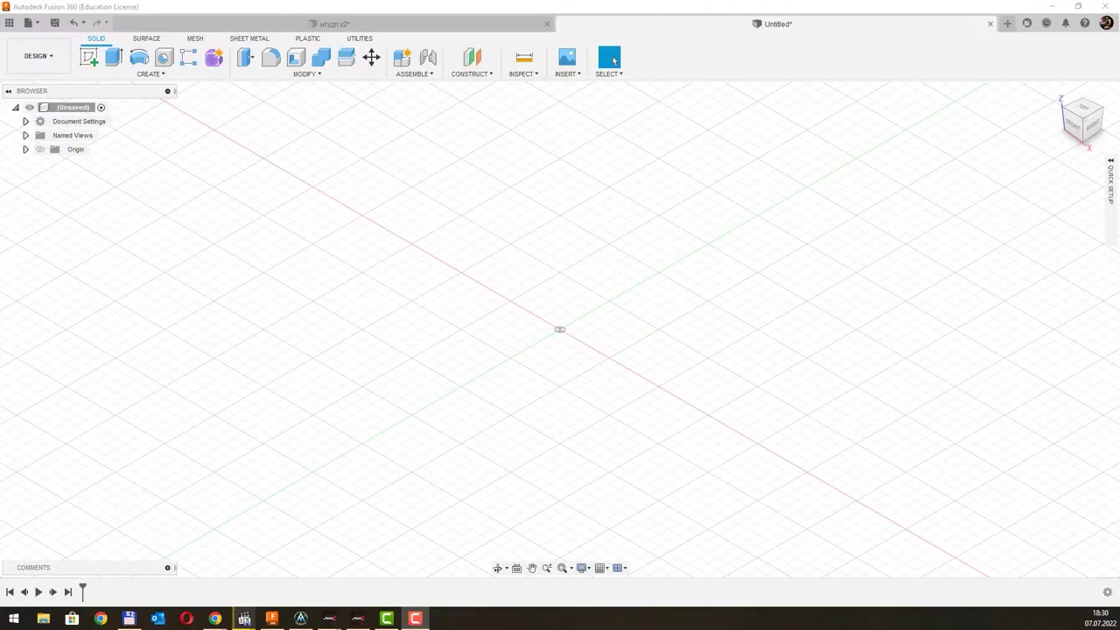
Step: Create a new sketch on the top (XY) origin plane
left_click(90, 59)
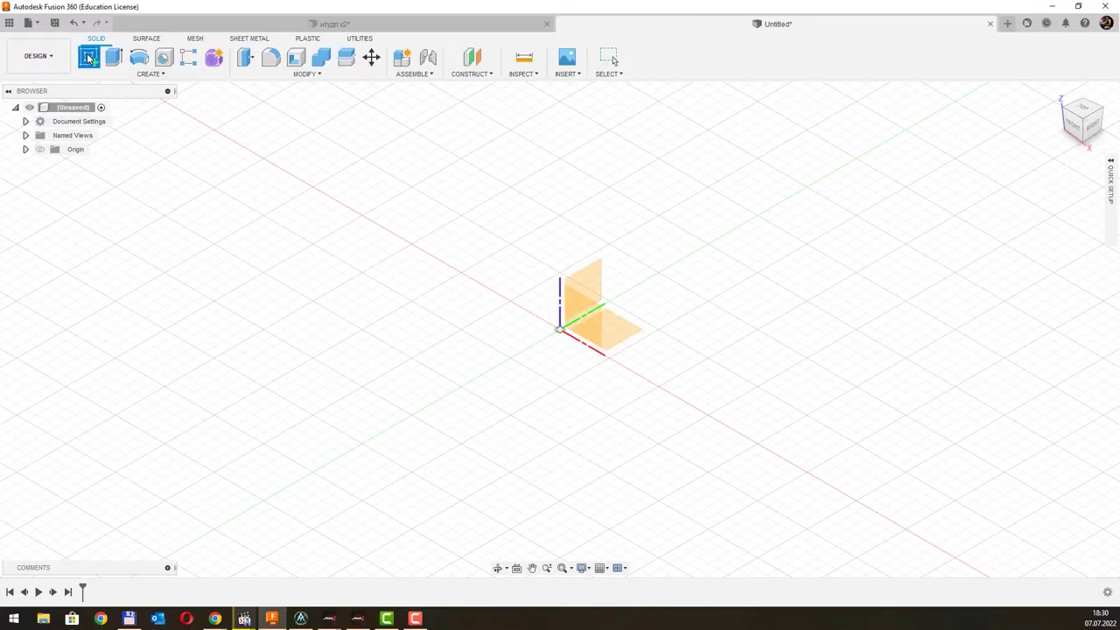
left_click(610, 337)
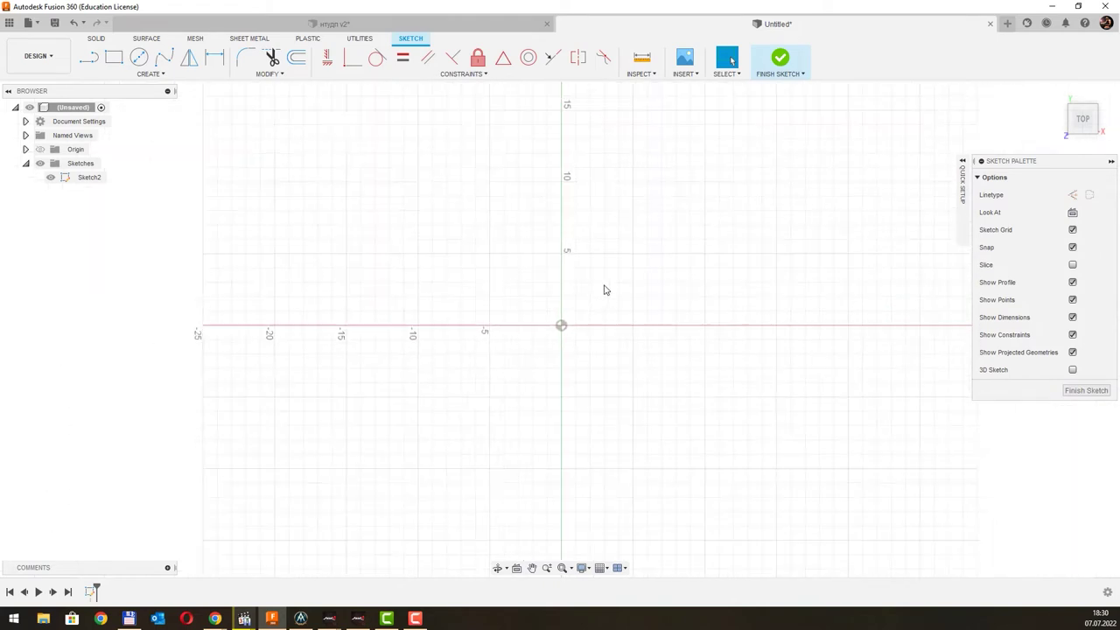
Step: Draw an 81 mm construction line along the X axis from -20, dimension placed below
middle_click_drag(704, 232, 552, 342)
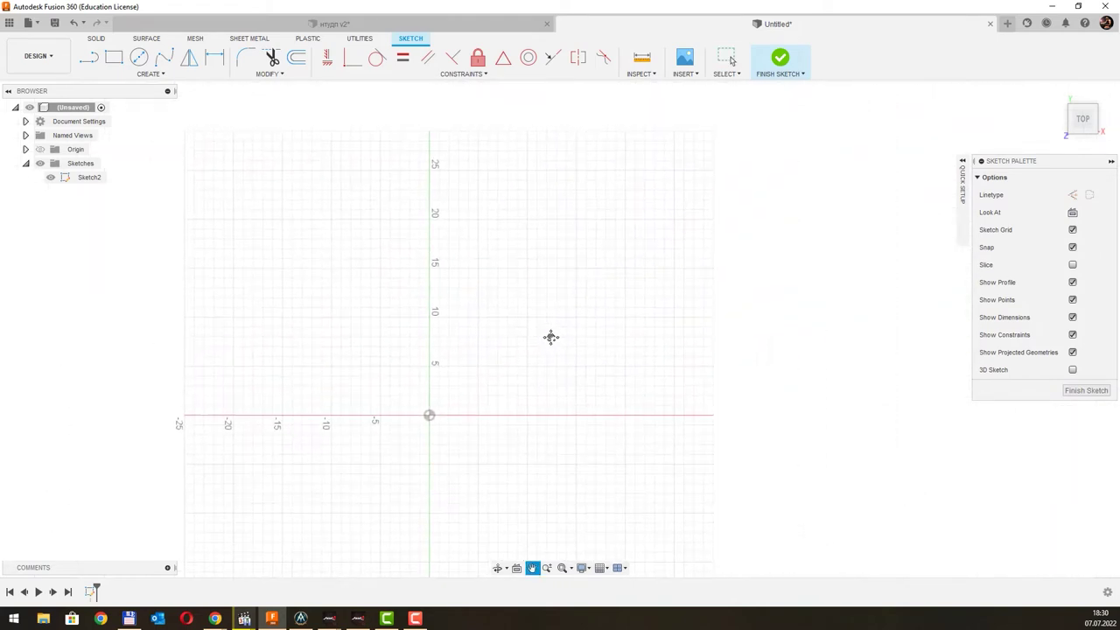
left_click(1073, 196)
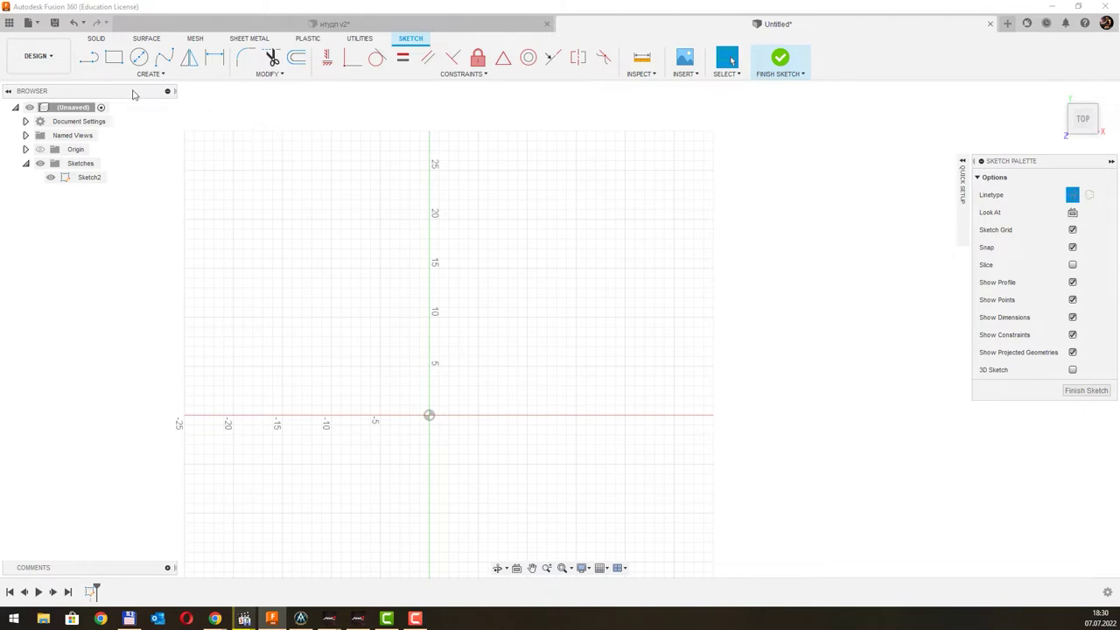
left_click(89, 57)
left_click(233, 415)
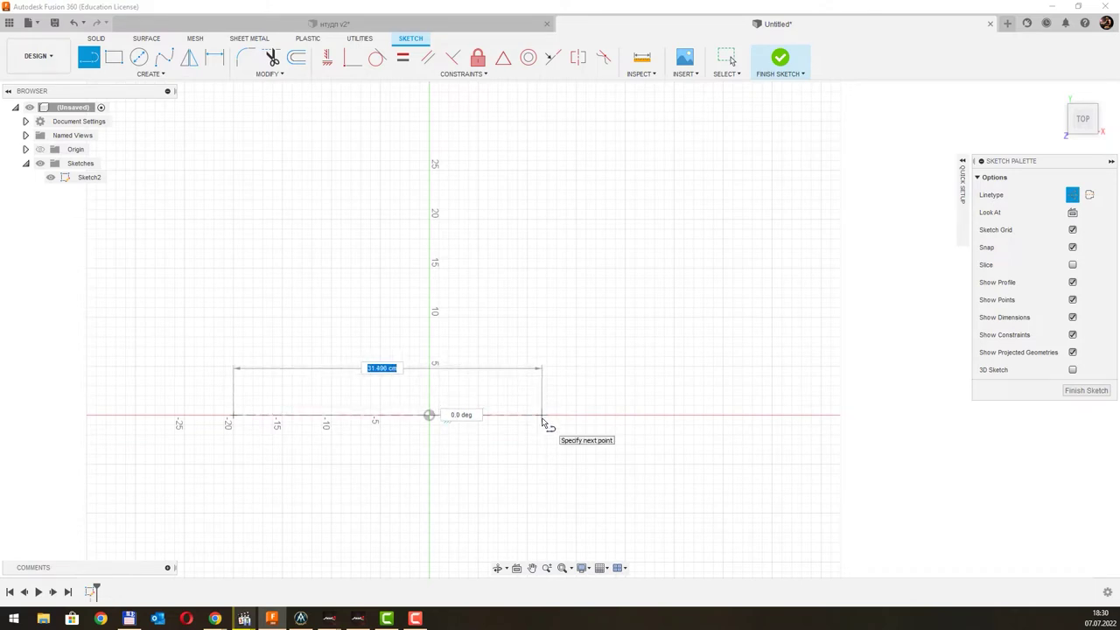
type("81")
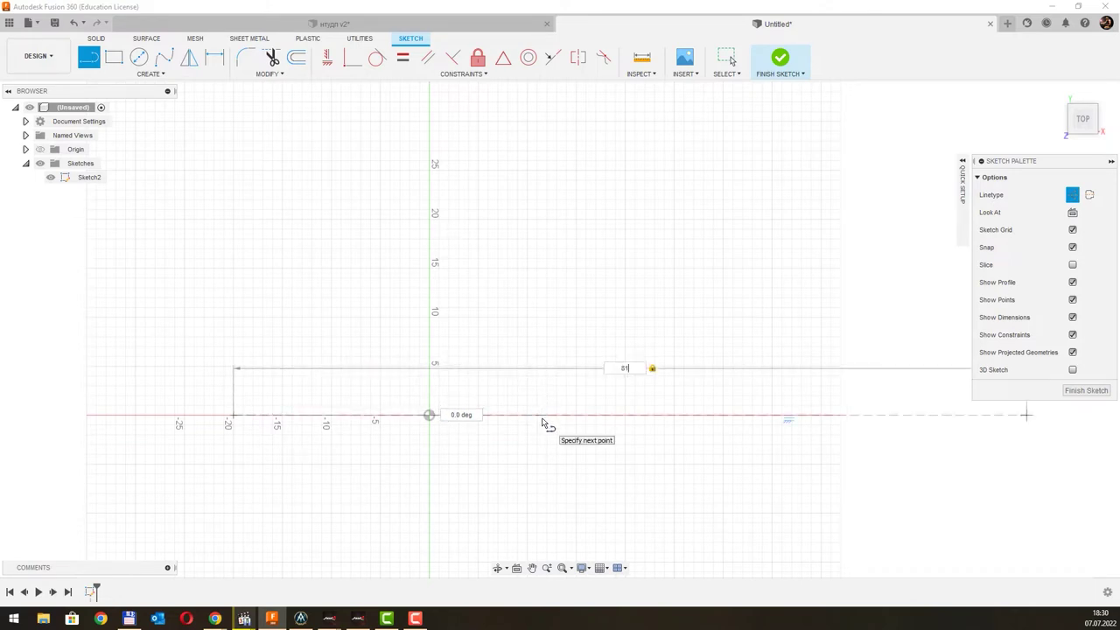
key("Return")
key("Escape")
scroll(545, 423, "down", 2)
scroll(545, 424, "down", 2)
left_click_drag(610, 396, 608, 502)
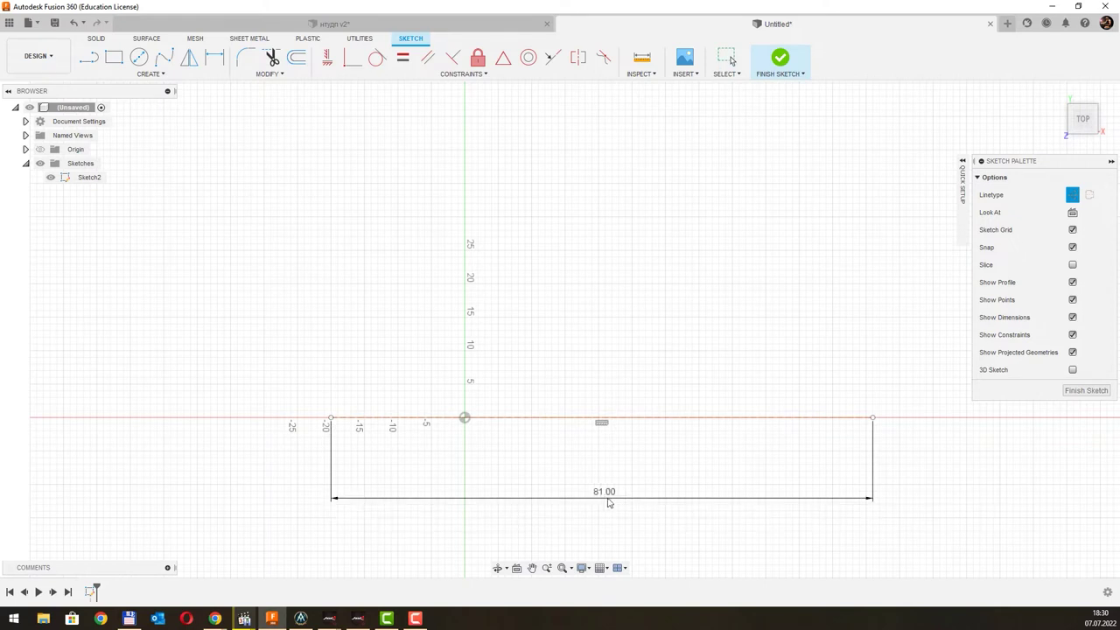
middle_click_drag(713, 438, 630, 422)
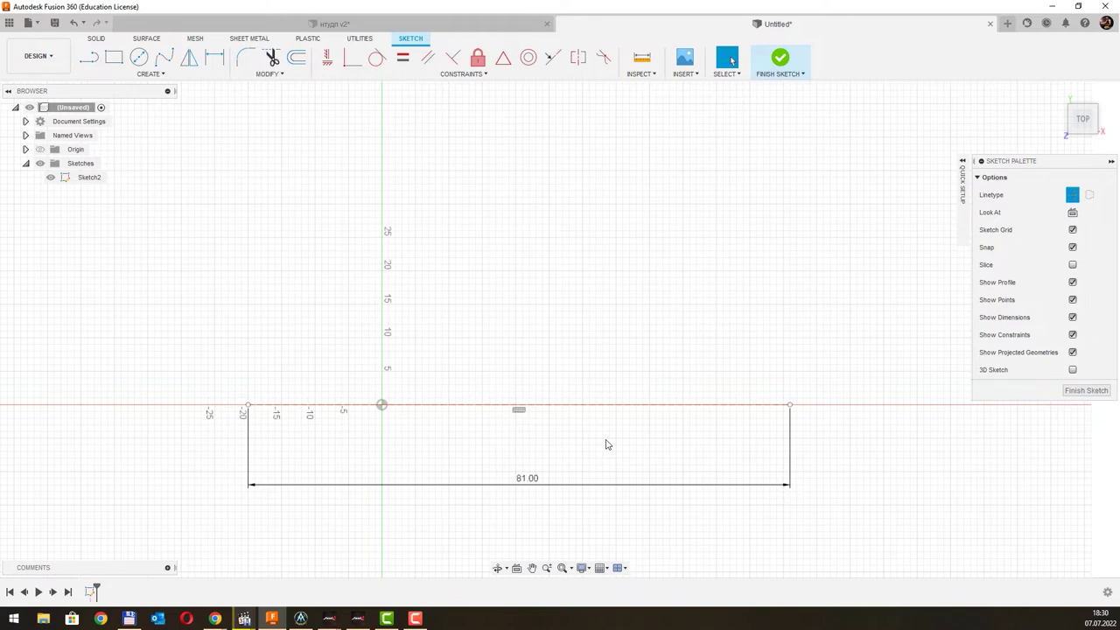
Step: Draw a vertical construction line up from the base's left end, with its 141.00 dimension on the left
left_click(92, 63)
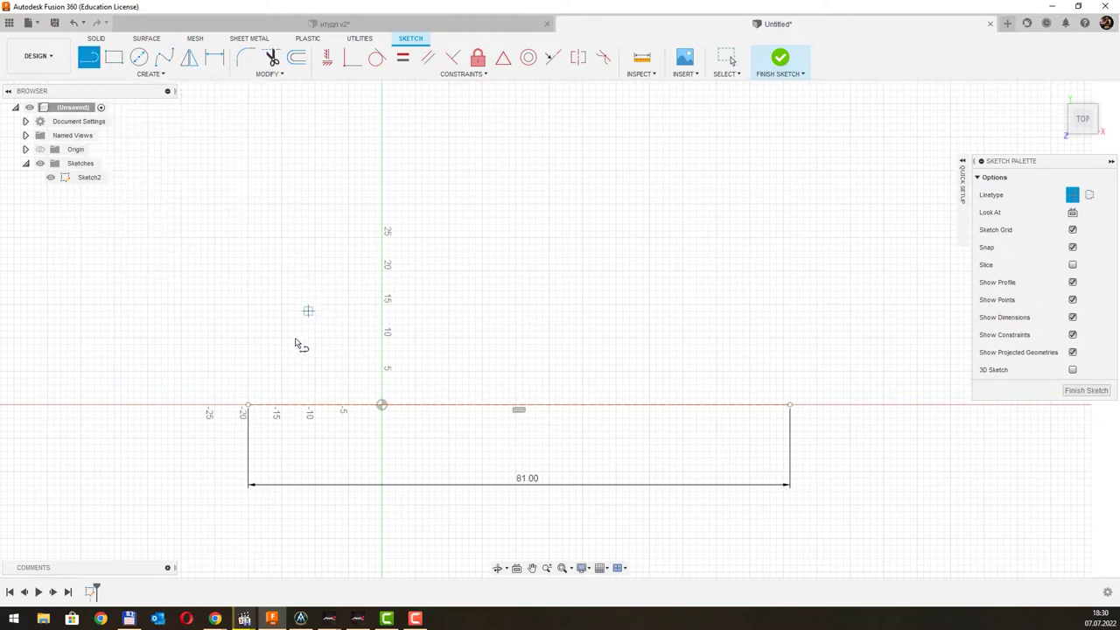
left_click(249, 405)
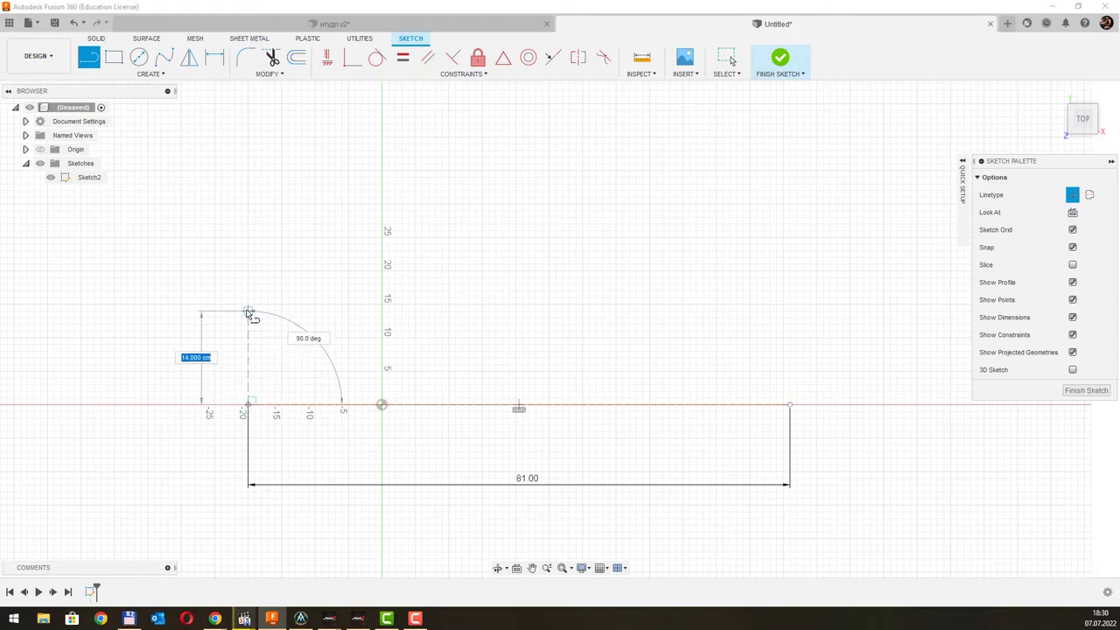
type("100")
key("Return")
key("Escape")
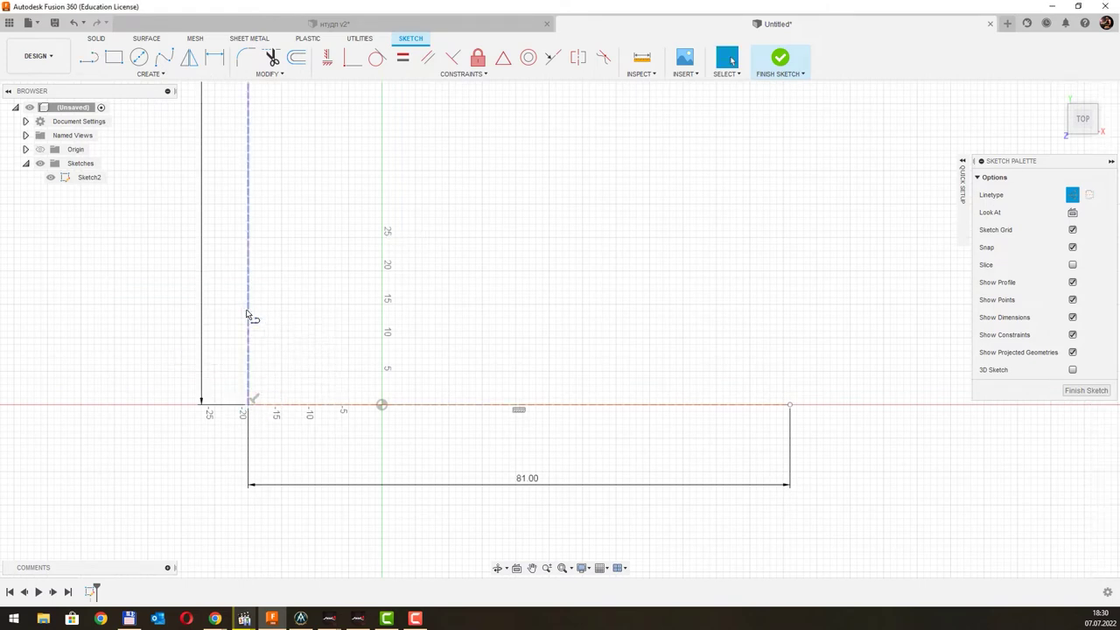
scroll(354, 237, "down", 2)
scroll(355, 237, "down", 2)
middle_click_drag(423, 178, 430, 342)
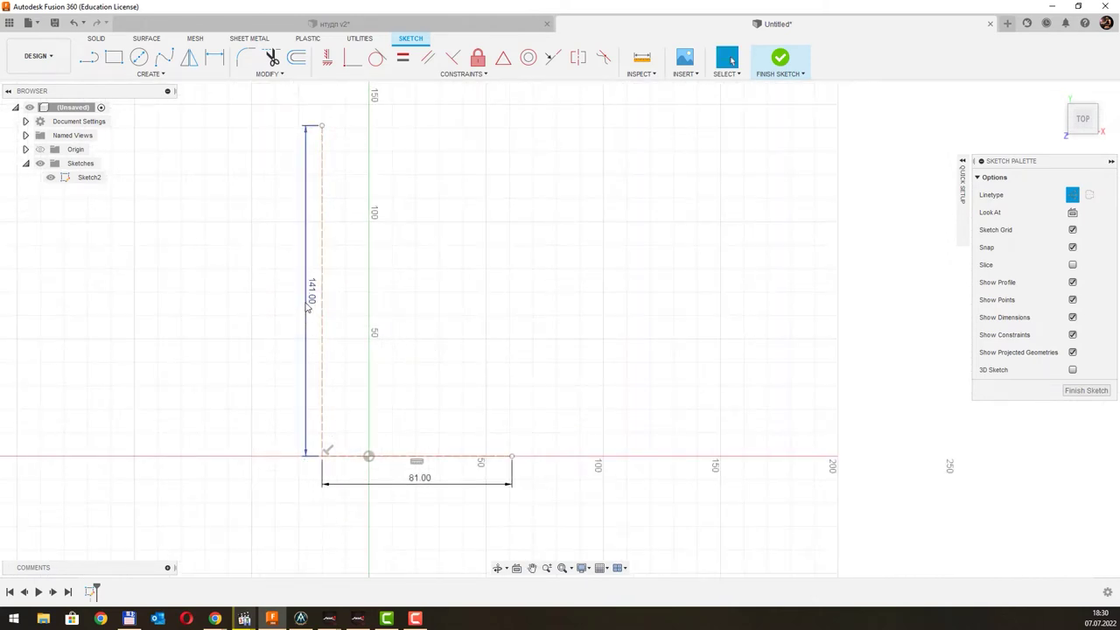
left_click_drag(312, 298, 245, 297)
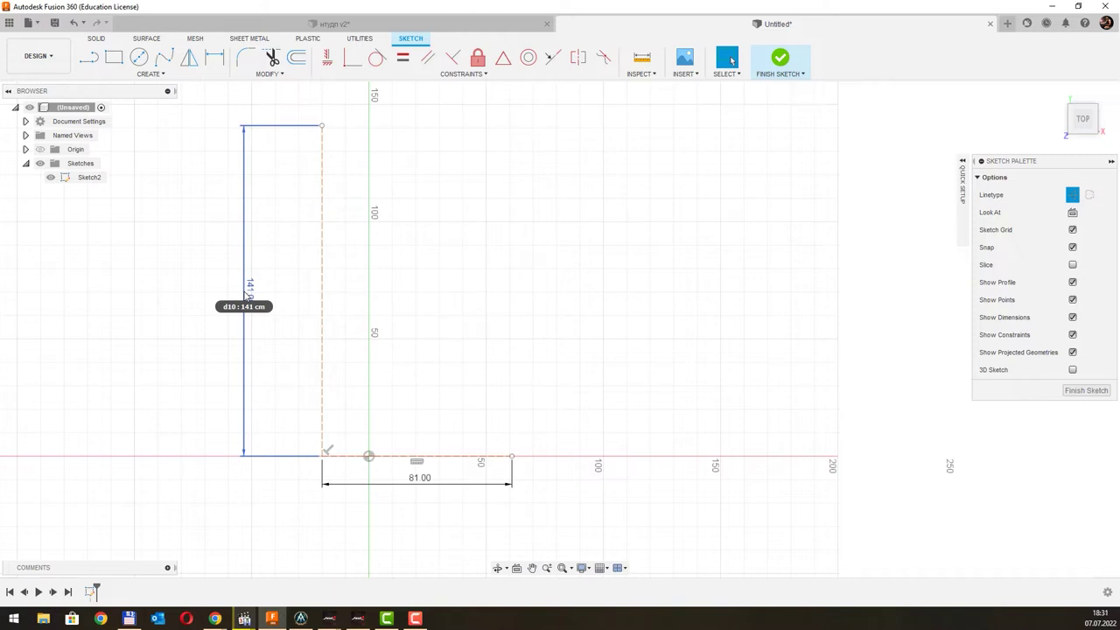
Step: With solid lines, trace over the 81 base and draw the 48.00 left upright
left_click(1073, 196)
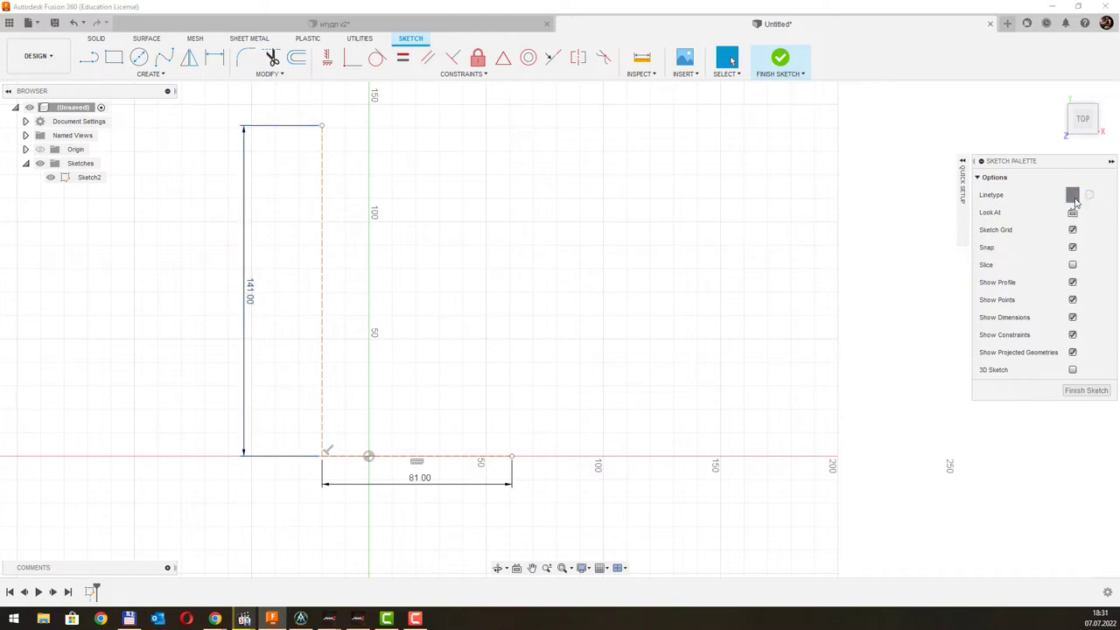
key("l")
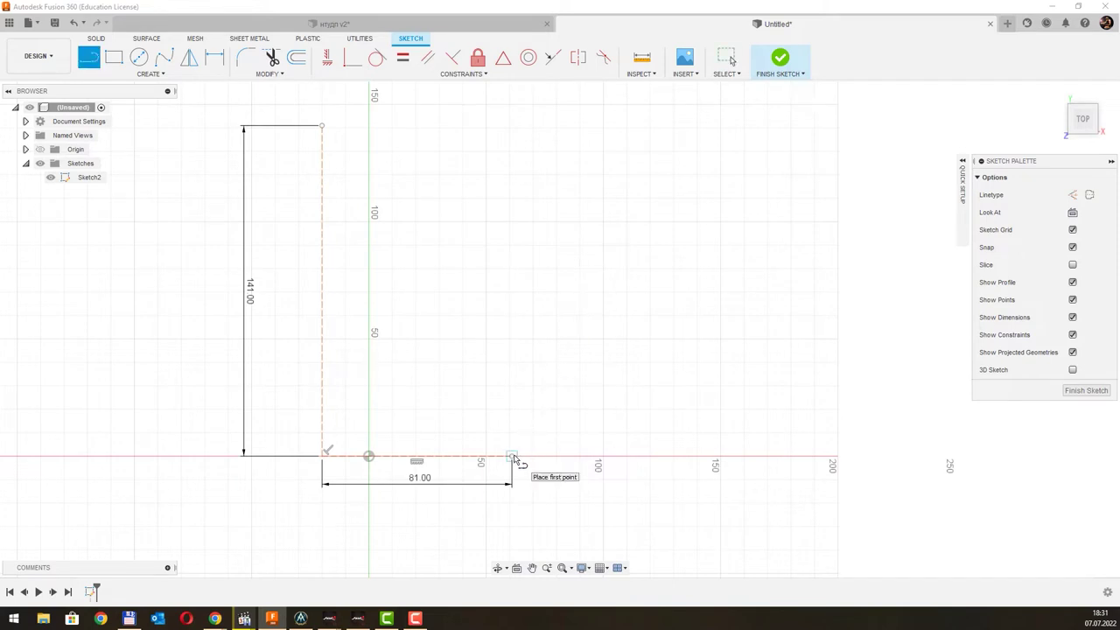
left_click_drag(513, 457, 324, 456)
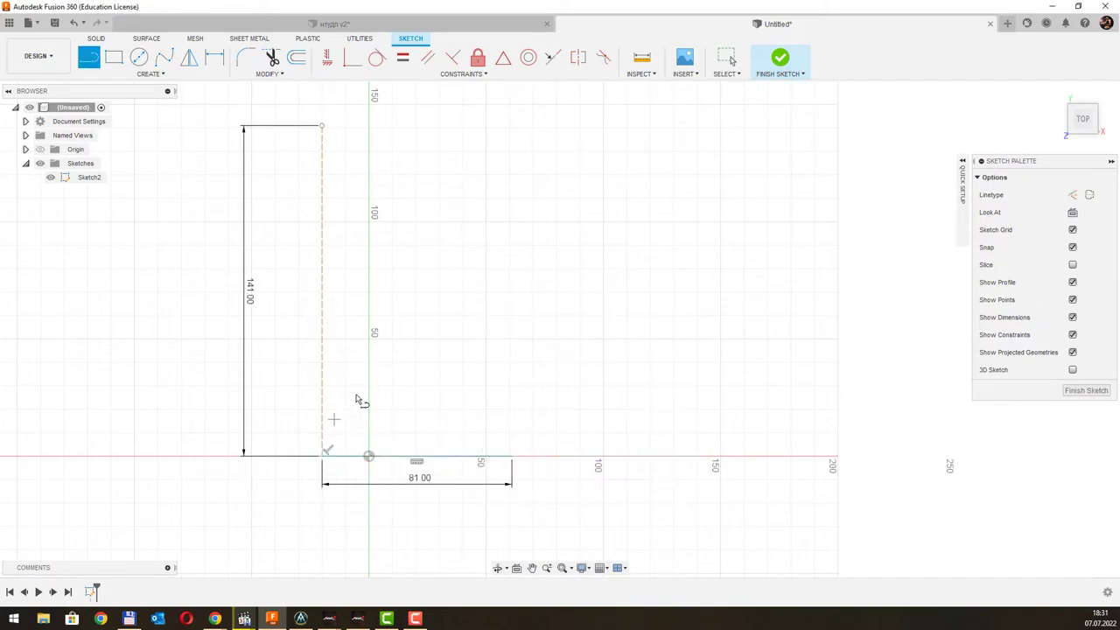
left_click(323, 456)
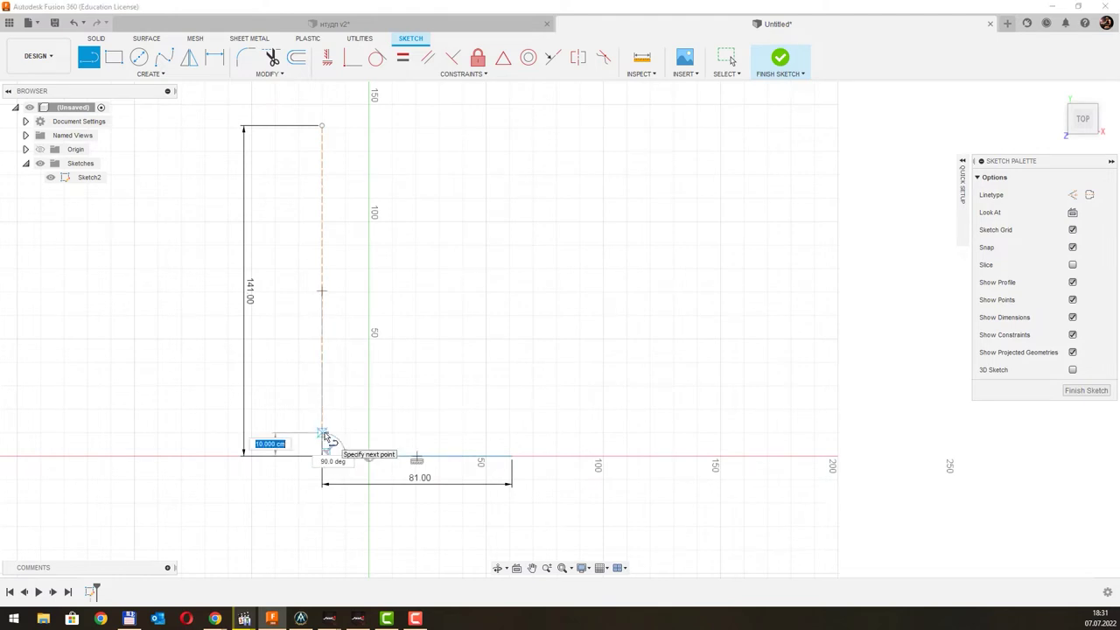
left_click_drag(324, 435, 367, 361)
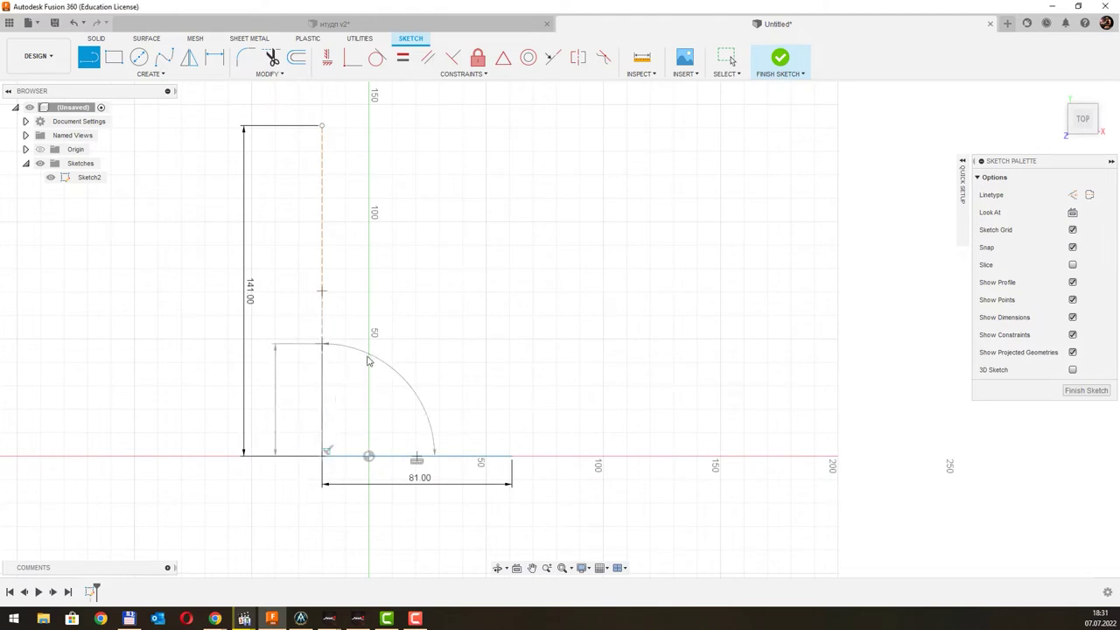
key("Escape")
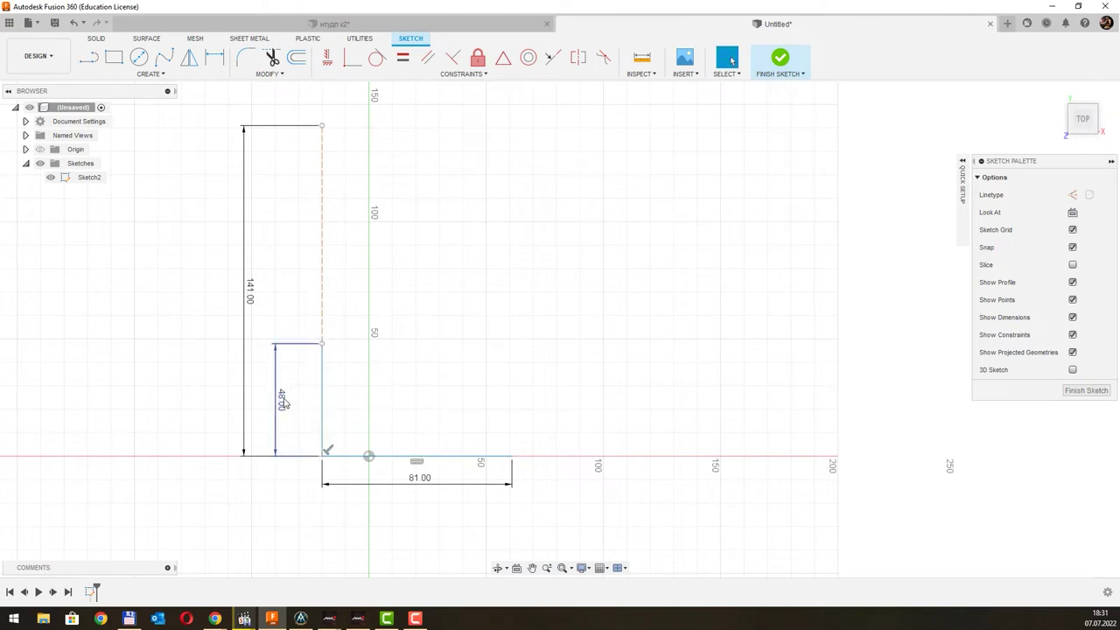
middle_click_drag(422, 327, 412, 326)
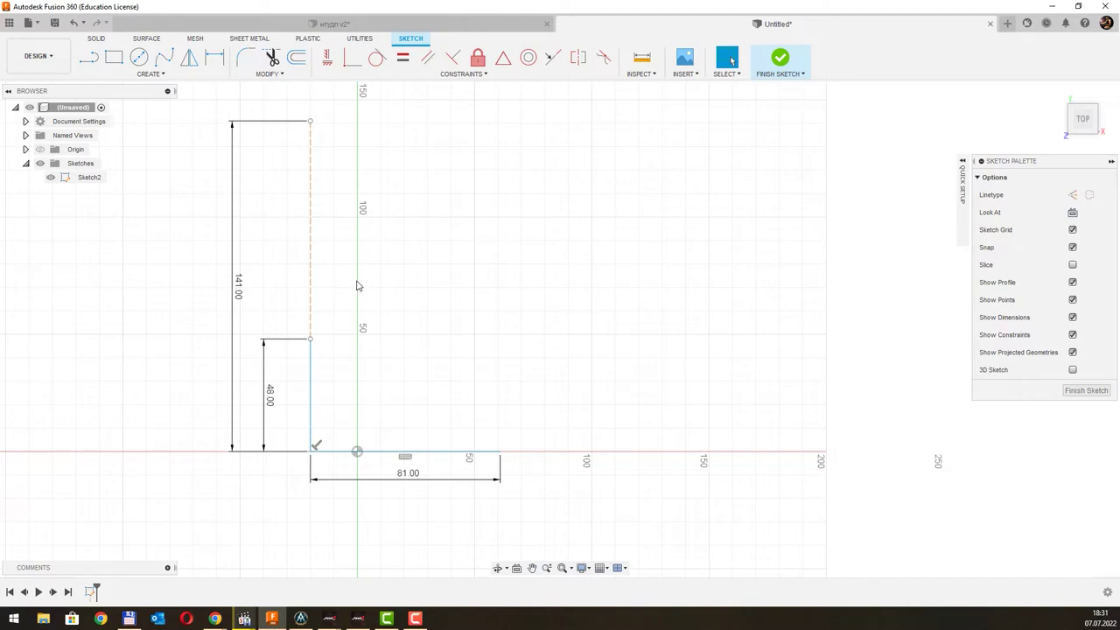
Step: Draw a 9 mm rise at the base's right end and reposition the 9.00 and 81.00 dimensions
key("l")
left_click(500, 452)
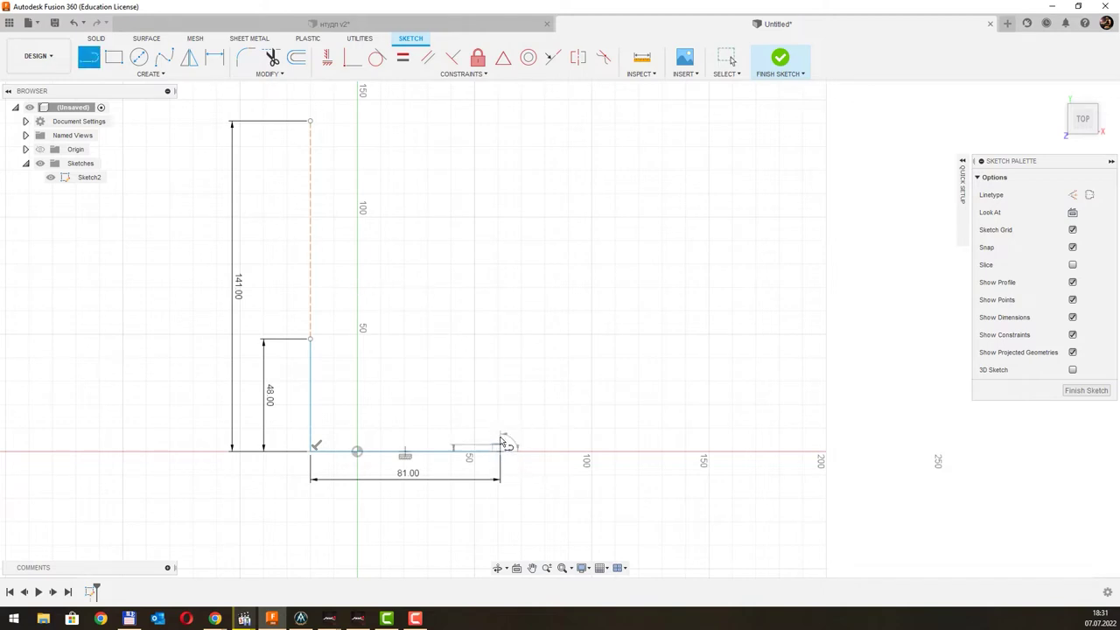
type("9")
key("Return")
key("Escape")
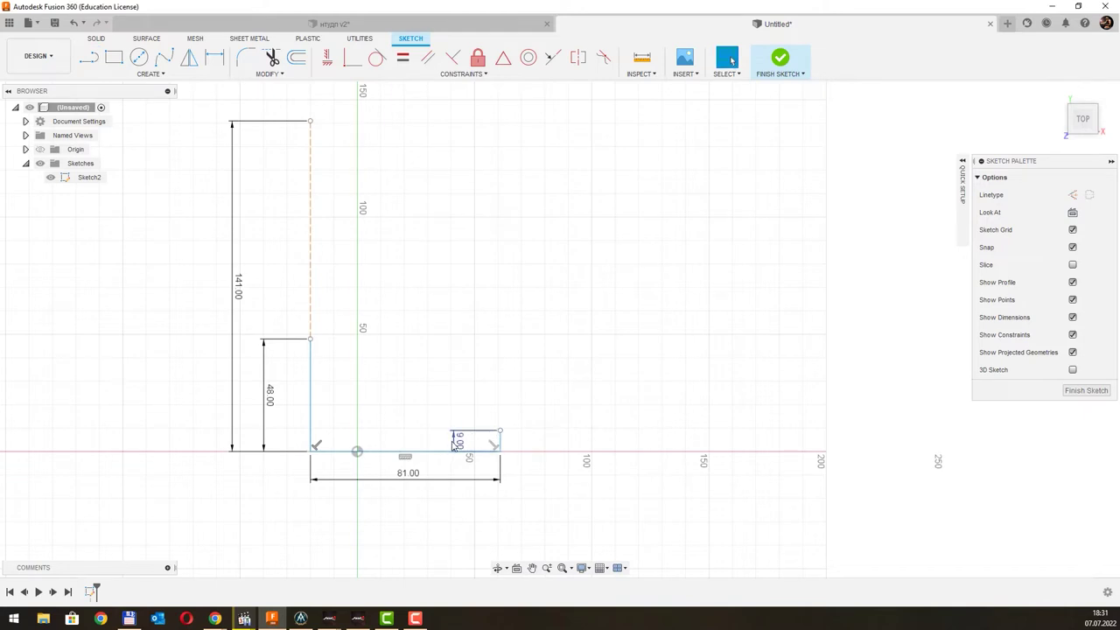
left_click_drag(461, 444, 580, 442)
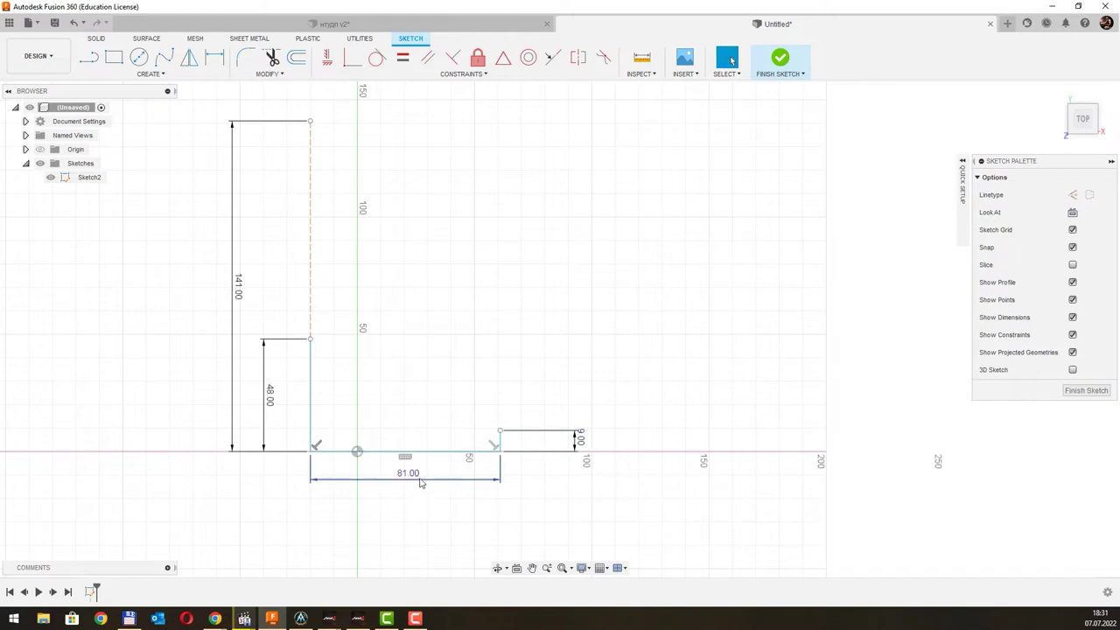
left_click_drag(409, 480, 412, 513)
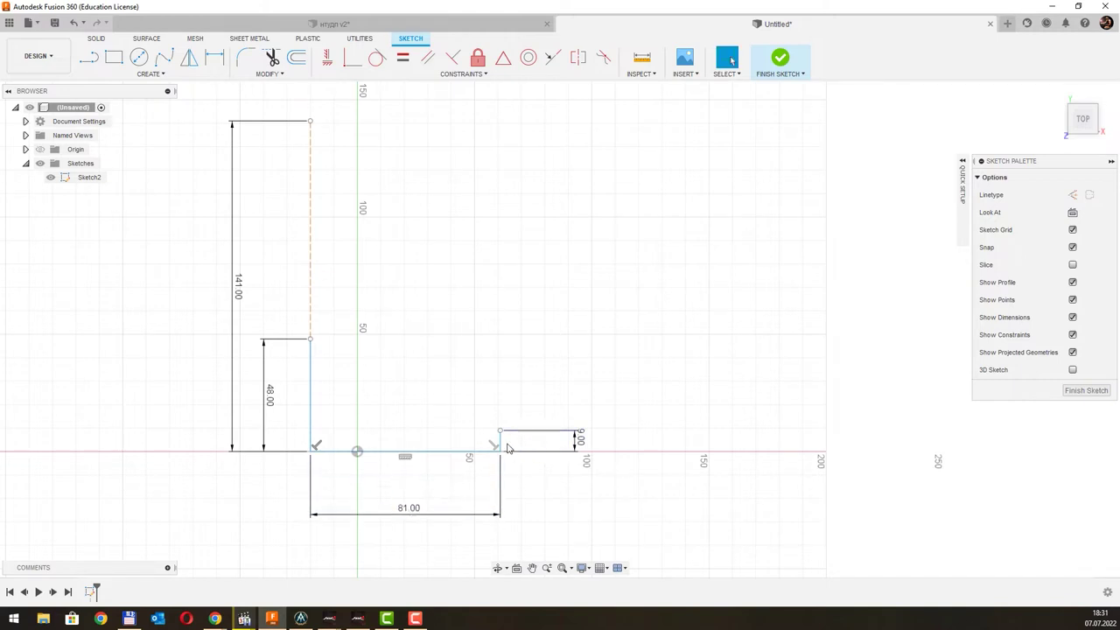
Step: Add a horizontal construction line from the top of the 9 rise past the left edge
left_click(89, 58)
left_click(1073, 194)
left_click(499, 431)
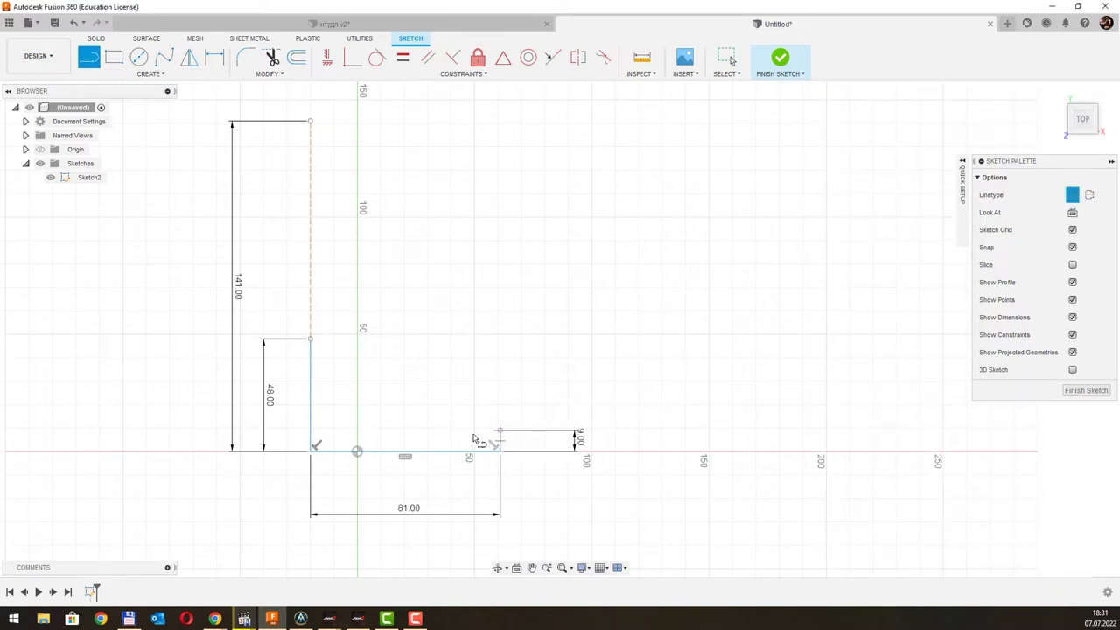
left_click(295, 430)
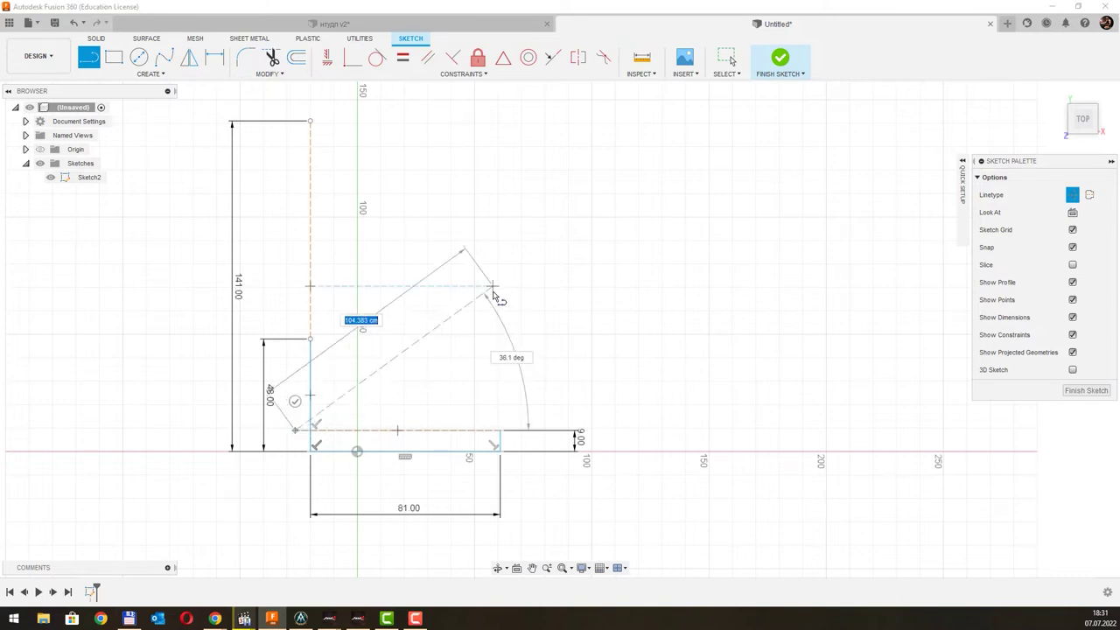
key("Escape")
scroll(494, 427, "up", 2)
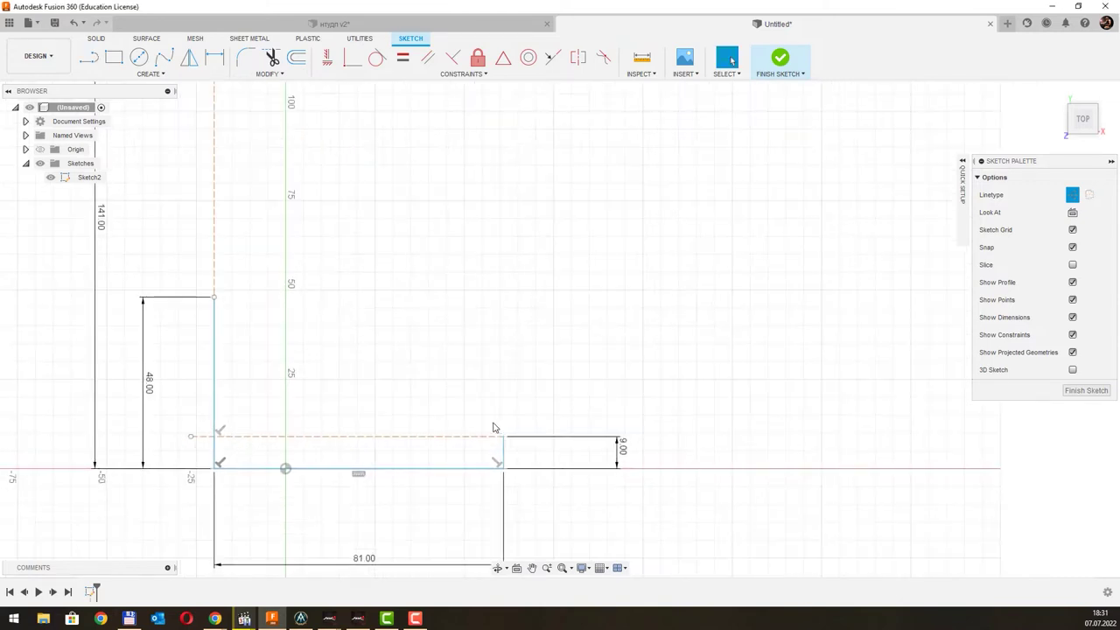
scroll(493, 427, "down", 1)
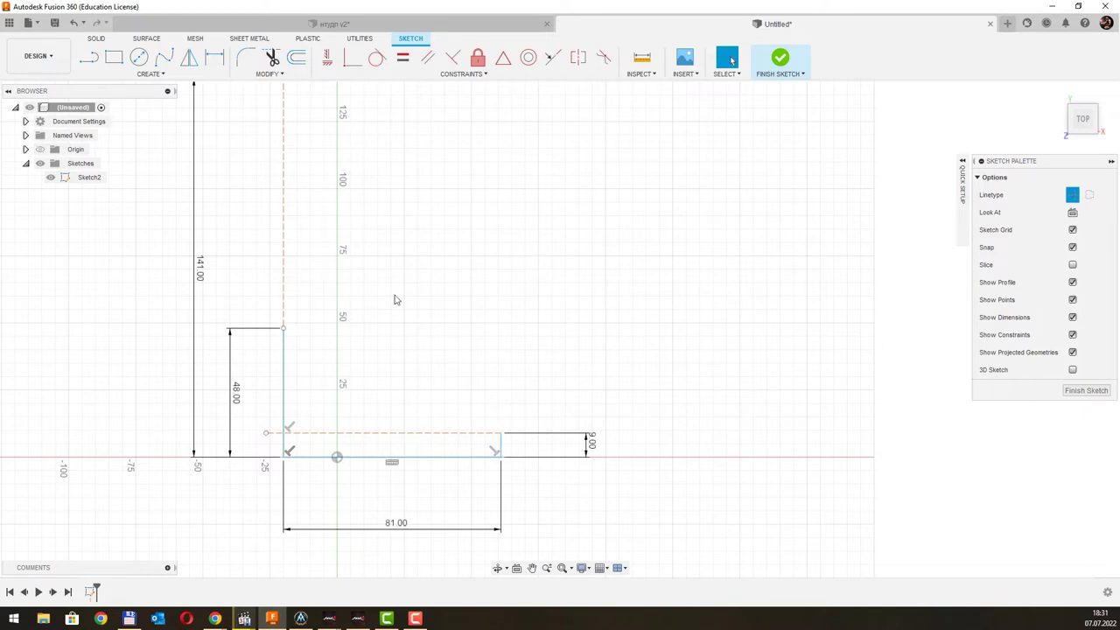
Step: Draw a 54 mm segment from the lower-left corner, with its dimension below the edge
left_click(90, 59)
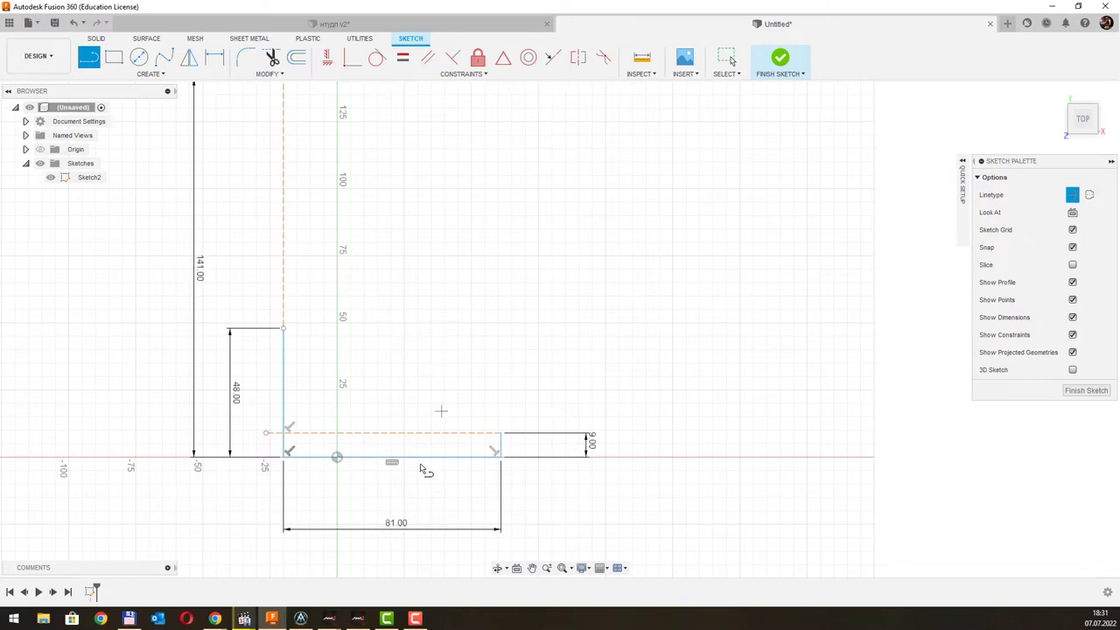
left_click(289, 458)
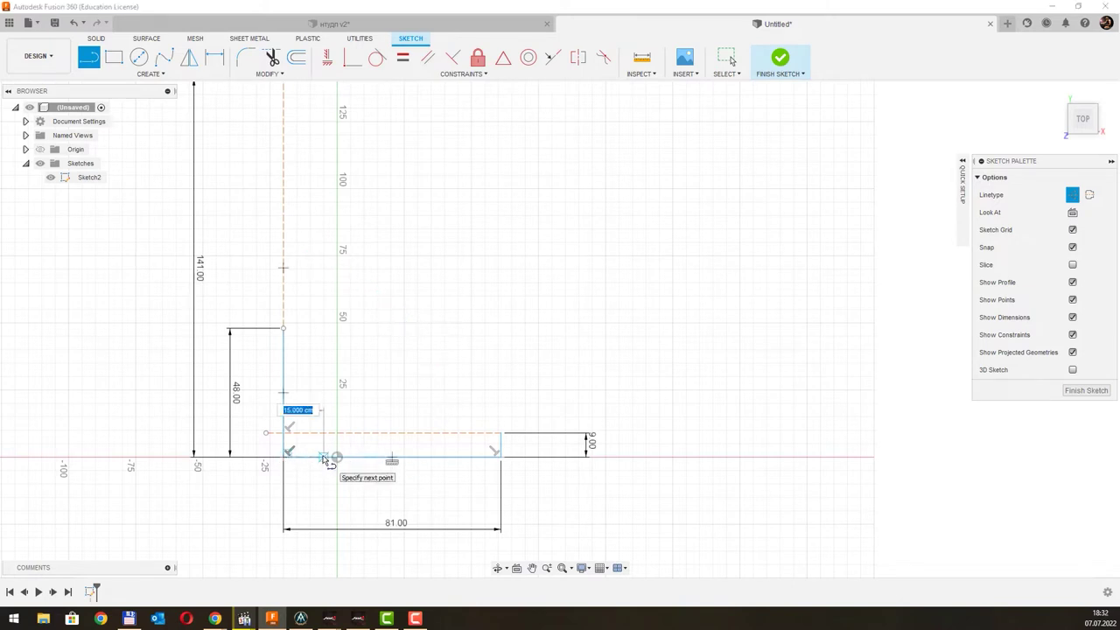
type("54")
key("Return")
key("Escape")
left_click_drag(363, 405, 356, 497)
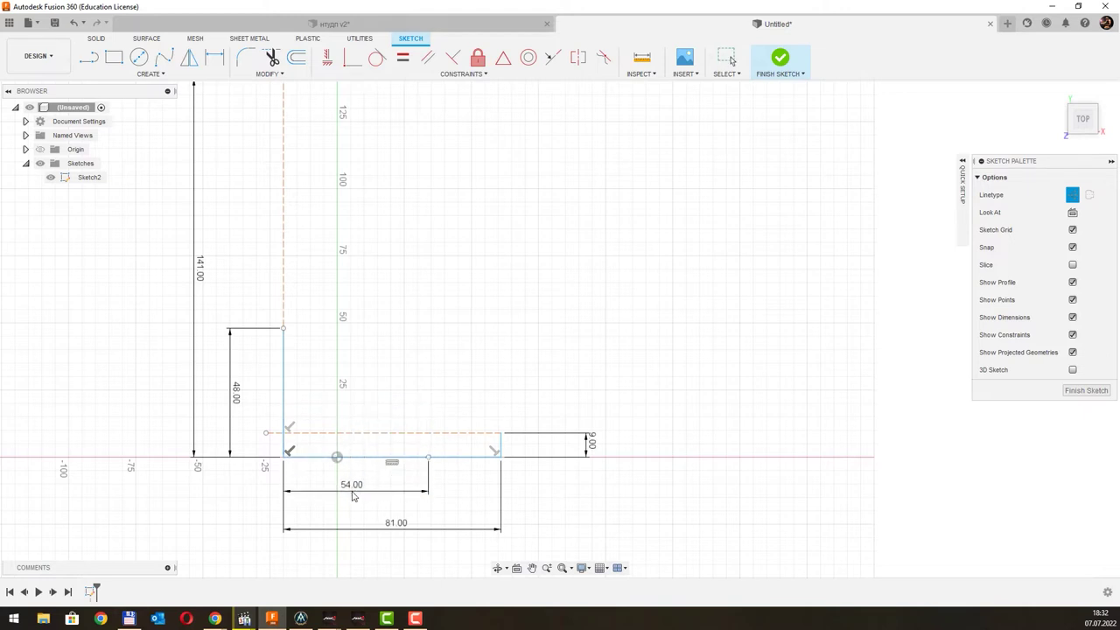
Step: Draw a tall vertical line rising from the end of the 54 segment
scroll(470, 350, "down", 2)
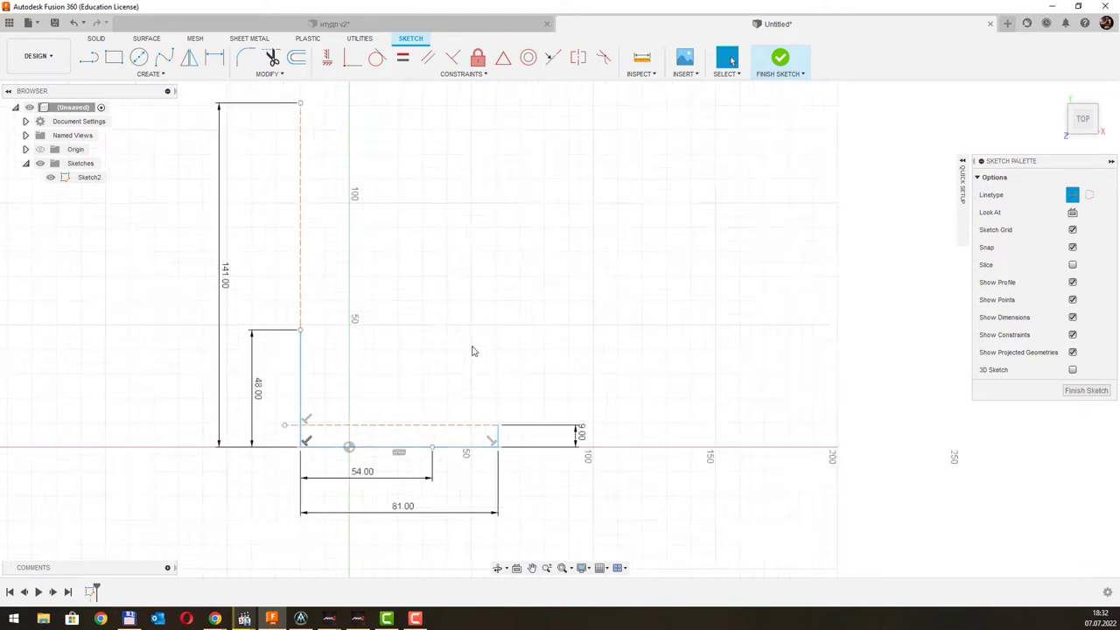
scroll(461, 342, "down", 2)
key("l")
left_click(423, 468)
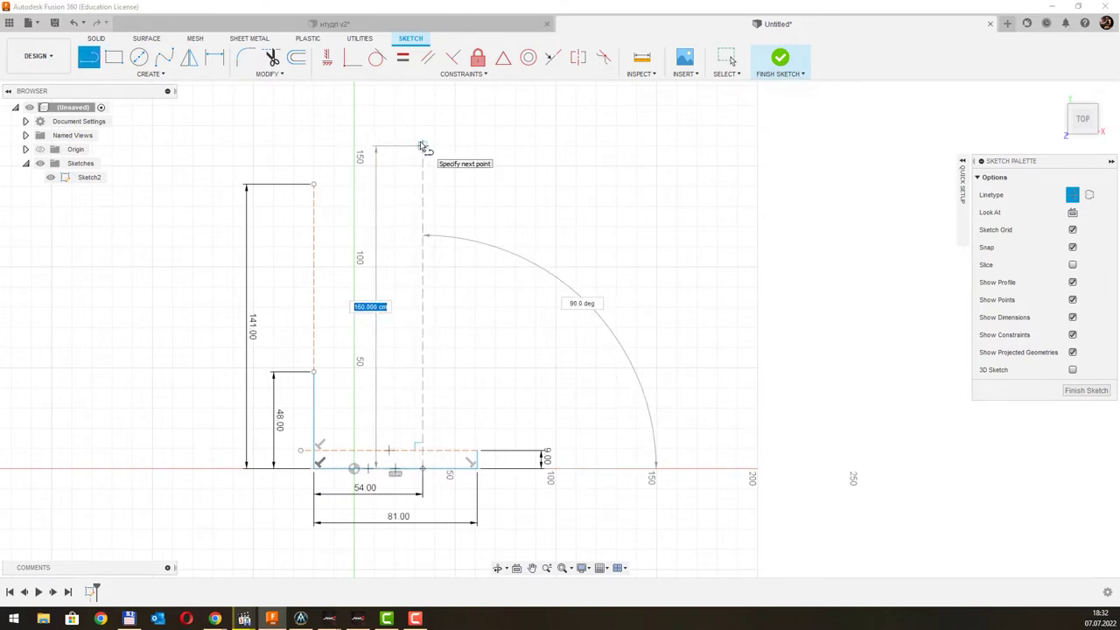
left_click(423, 146)
key("Escape")
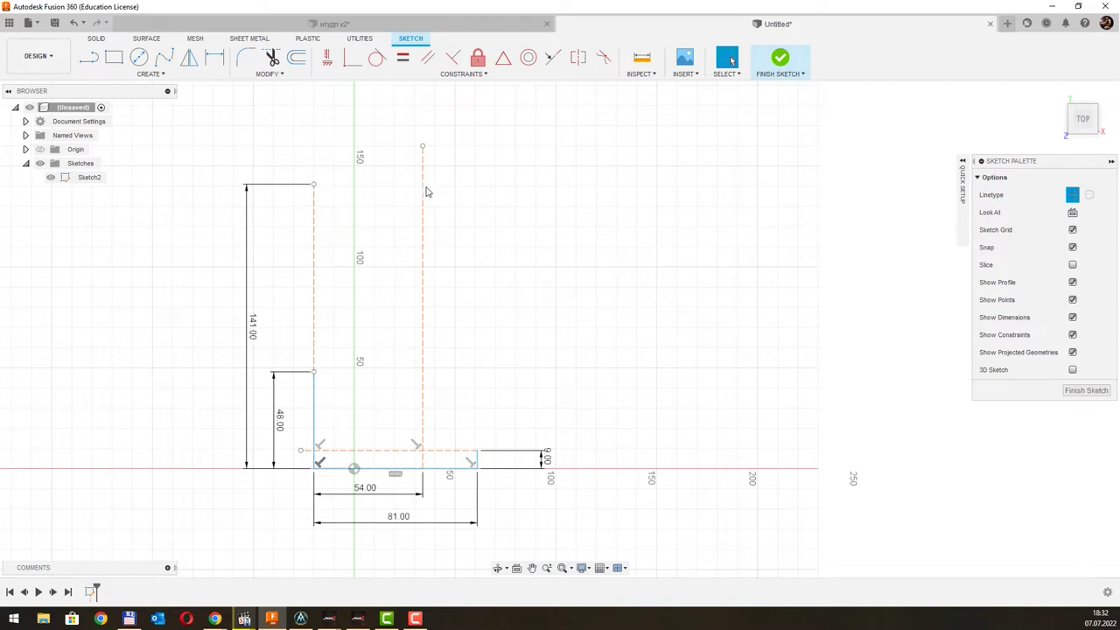
Step: Draw the horizontal guide line across the top at the 141 height
key("l")
left_click(313, 184)
left_click(608, 184)
left_click_drag(608, 184, 617, 275)
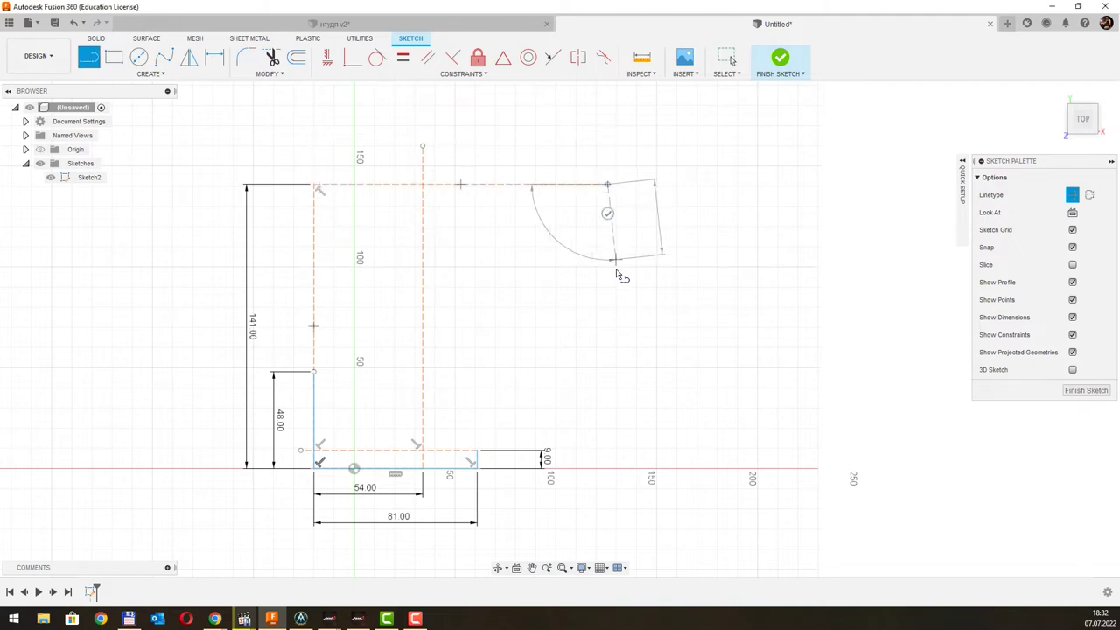
key("Escape")
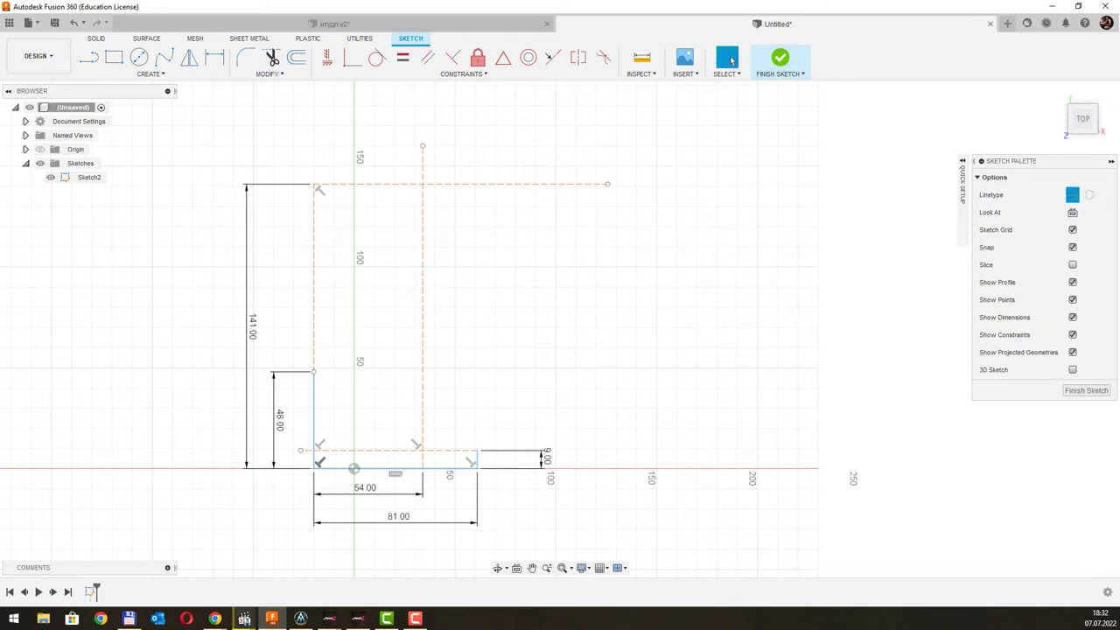
Step: Draw a 36 mm line leftward from where the two guides meet
key("l")
left_click(422, 184)
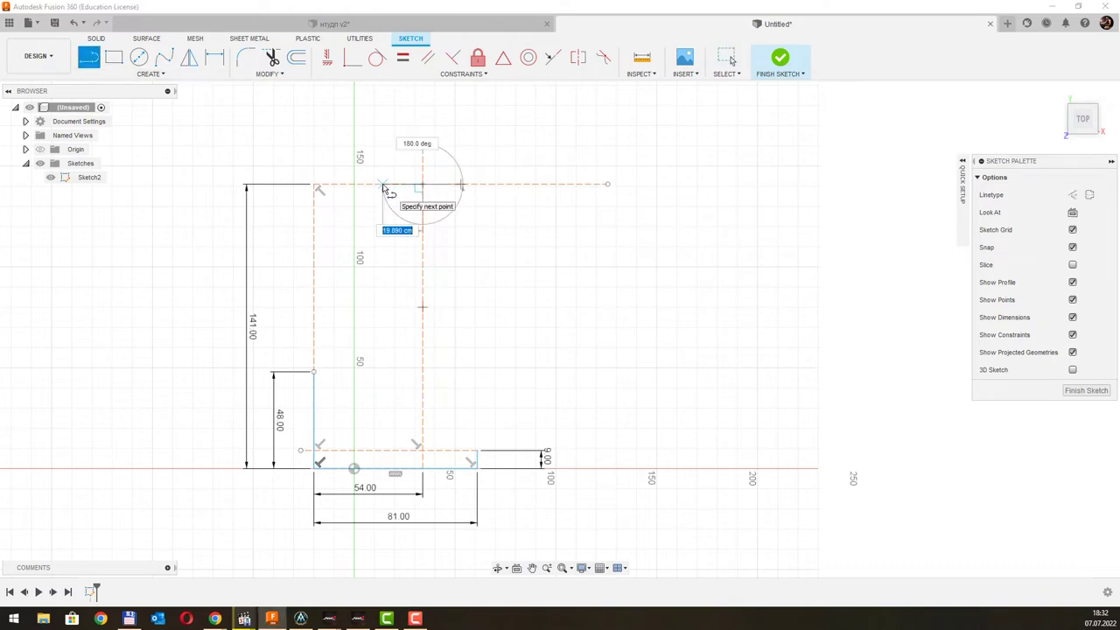
type("36")
key("Return")
key("Escape")
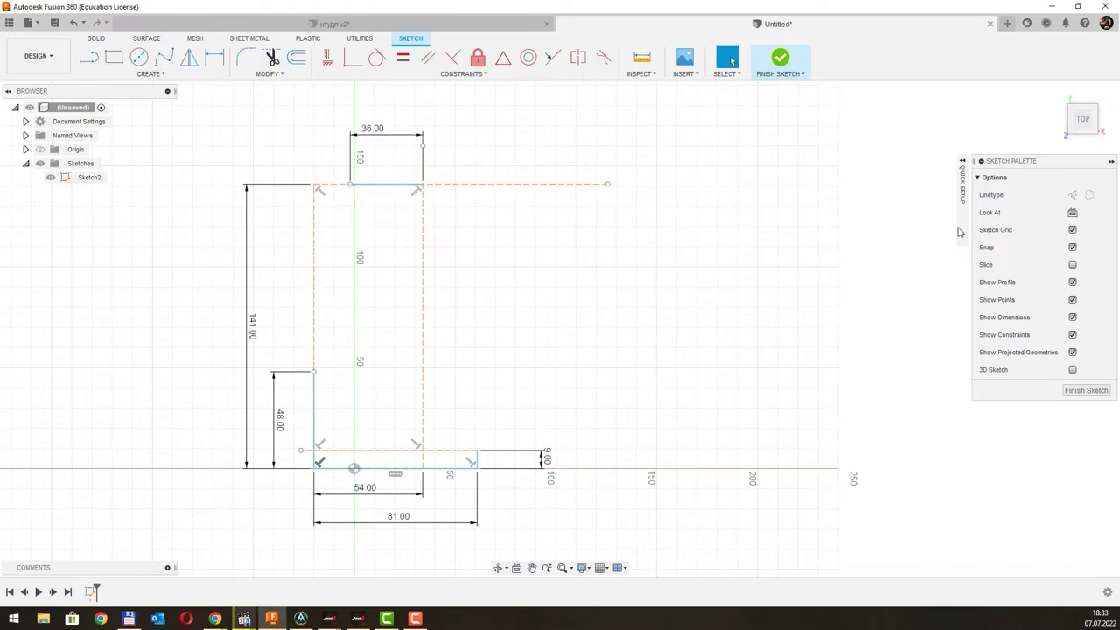
Step: Add the 9 mm drop and 54 mm bottom edge of the strip, with the 54.00 dimension above
left_click(88, 63)
left_click(351, 202)
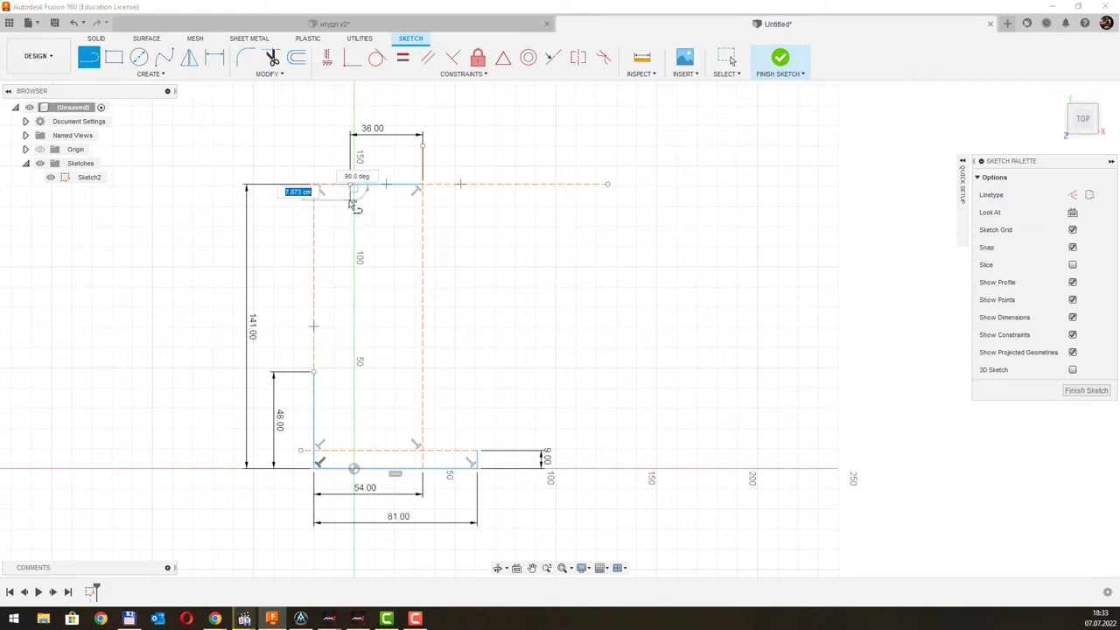
left_click(277, 203)
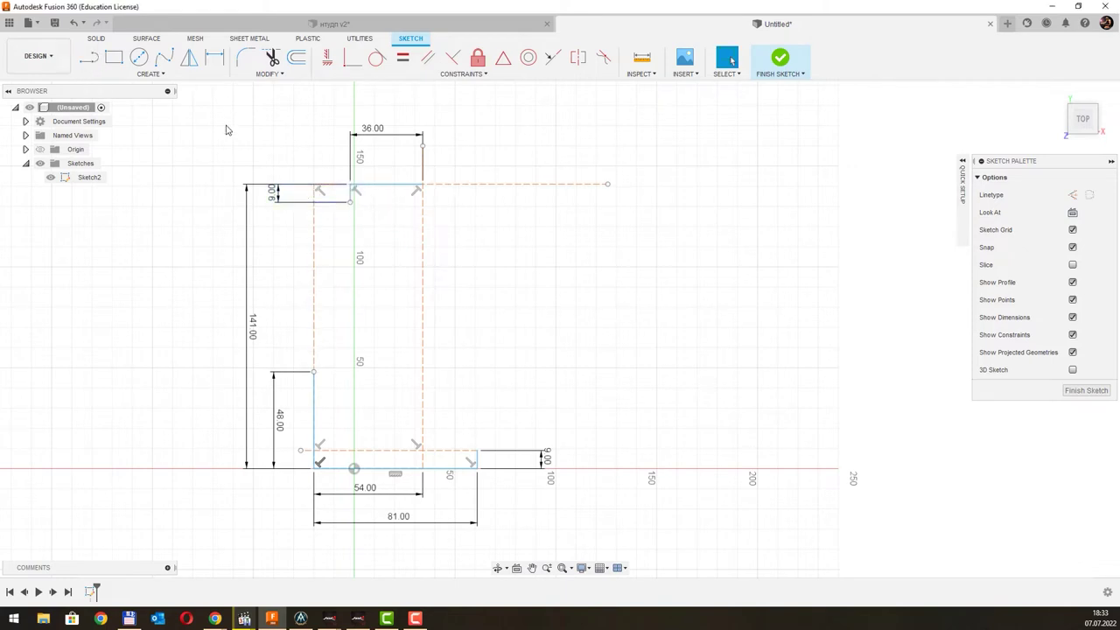
left_click(89, 57)
left_click(351, 202)
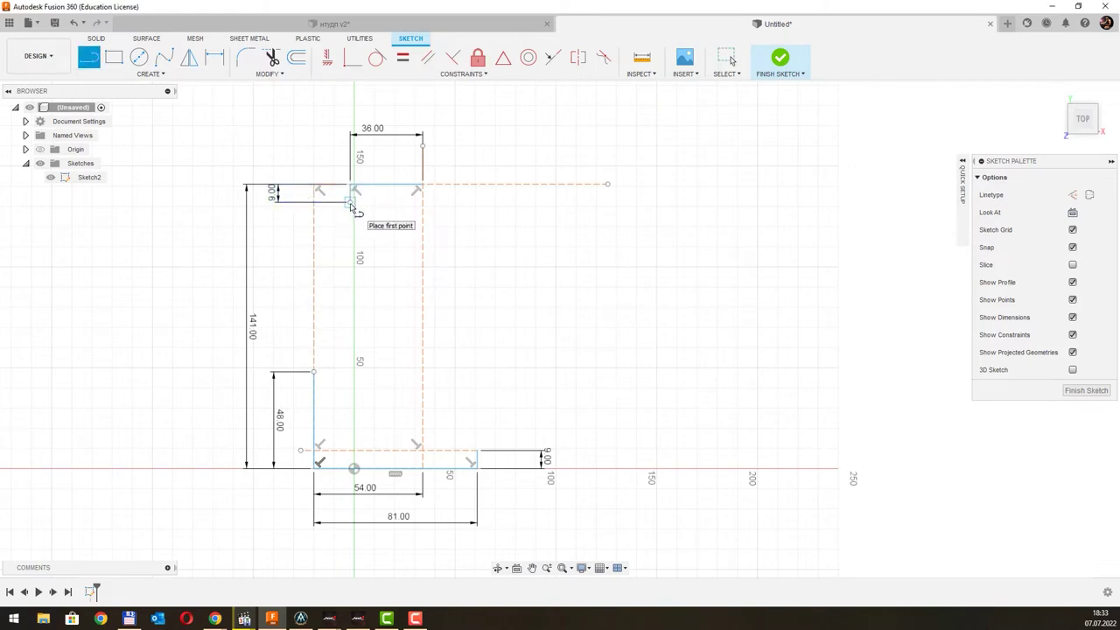
key("Escape")
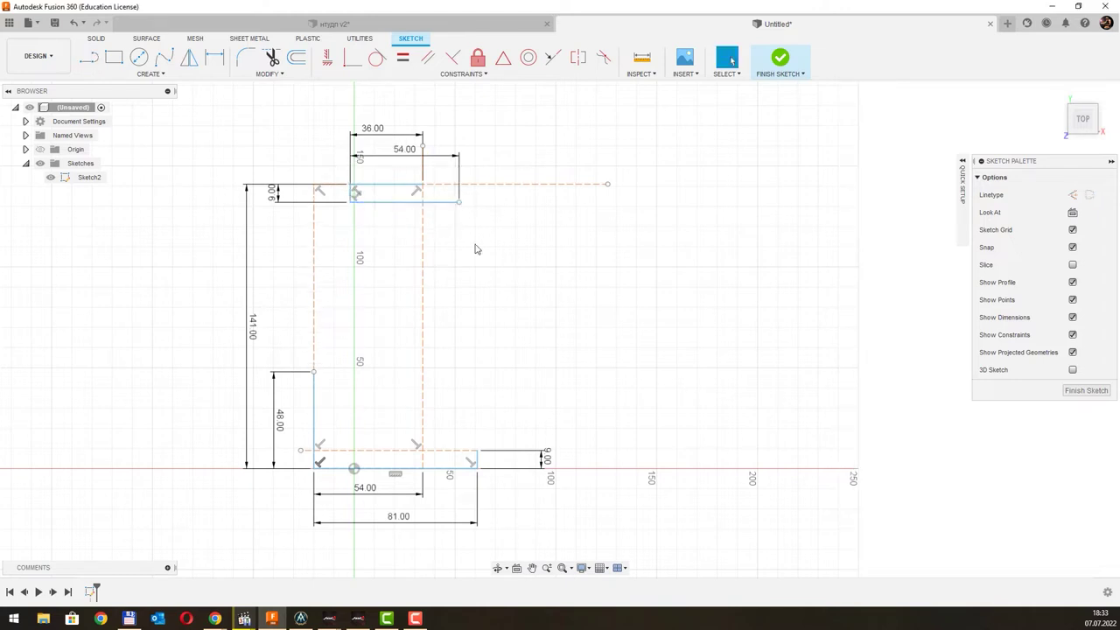
left_click_drag(392, 155, 392, 103)
Step: Close the strip's right side with a line up to the top guide
key("l")
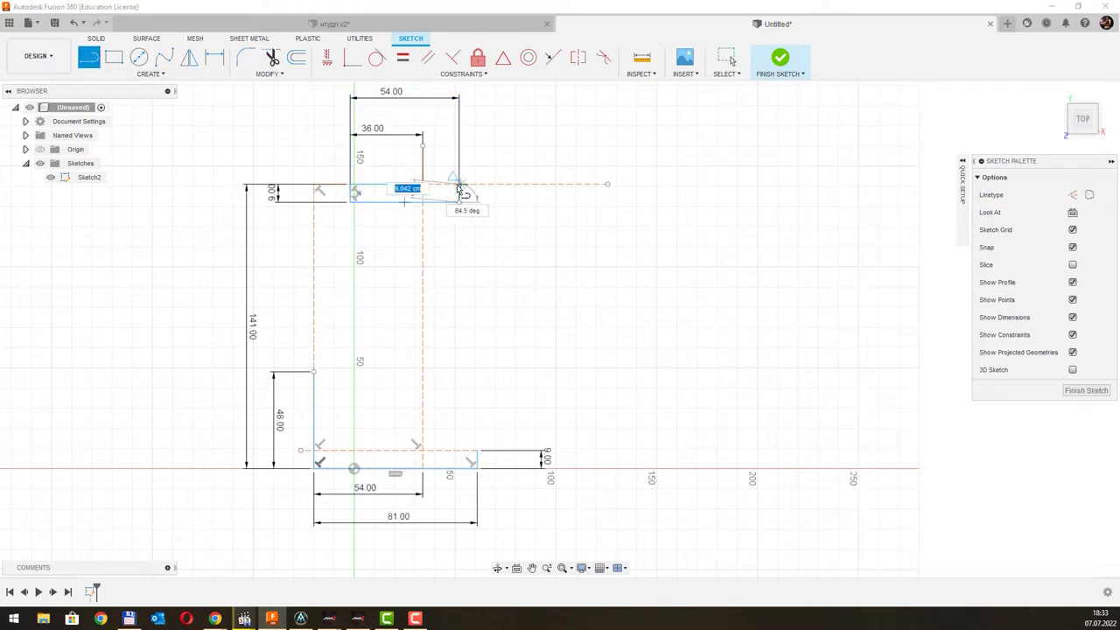
scroll(457, 193, "up", 2)
scroll(458, 193, "up", 3)
key("l")
left_click(471, 288)
left_click(471, 238)
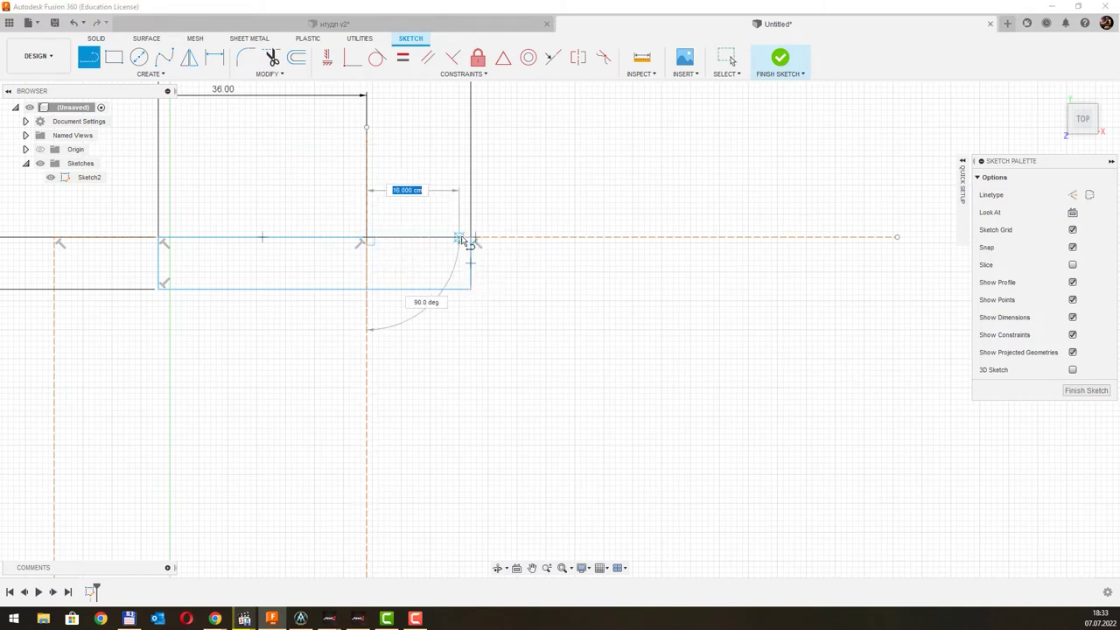
key("Escape")
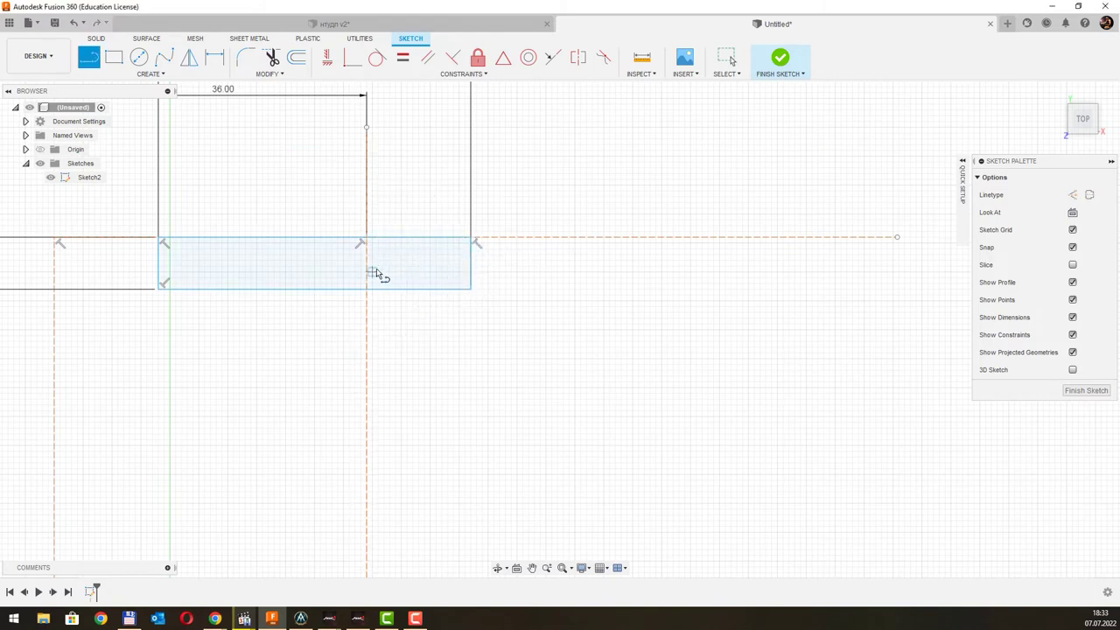
scroll(376, 277, "down", 5)
scroll(374, 278, "down", 2)
scroll(380, 289, "down", 2)
Step: In construction mode, draw a 33 mm line down from the top guide's right end
key("Escape")
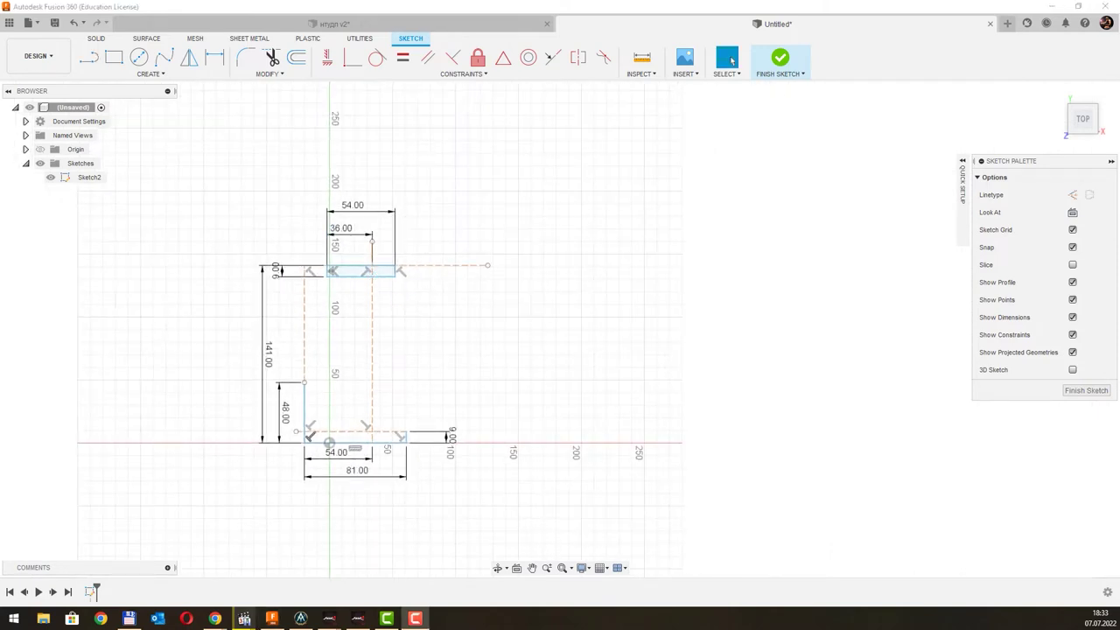
left_click(1073, 194)
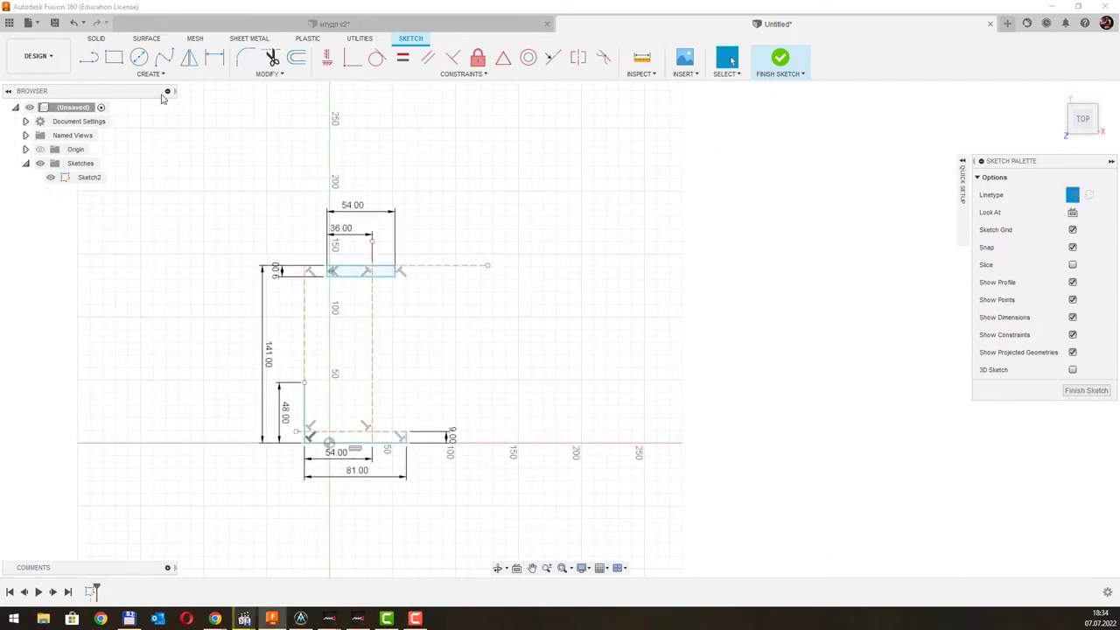
key("l")
left_click(488, 266)
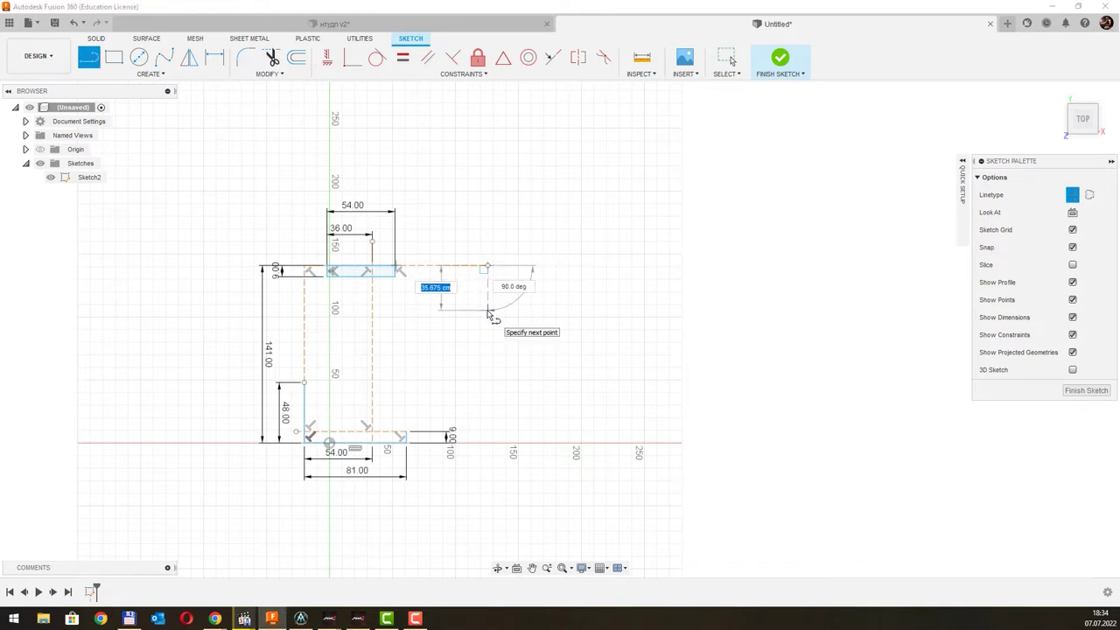
type("33")
key("Return")
key("Escape")
left_click_drag(442, 288, 518, 287)
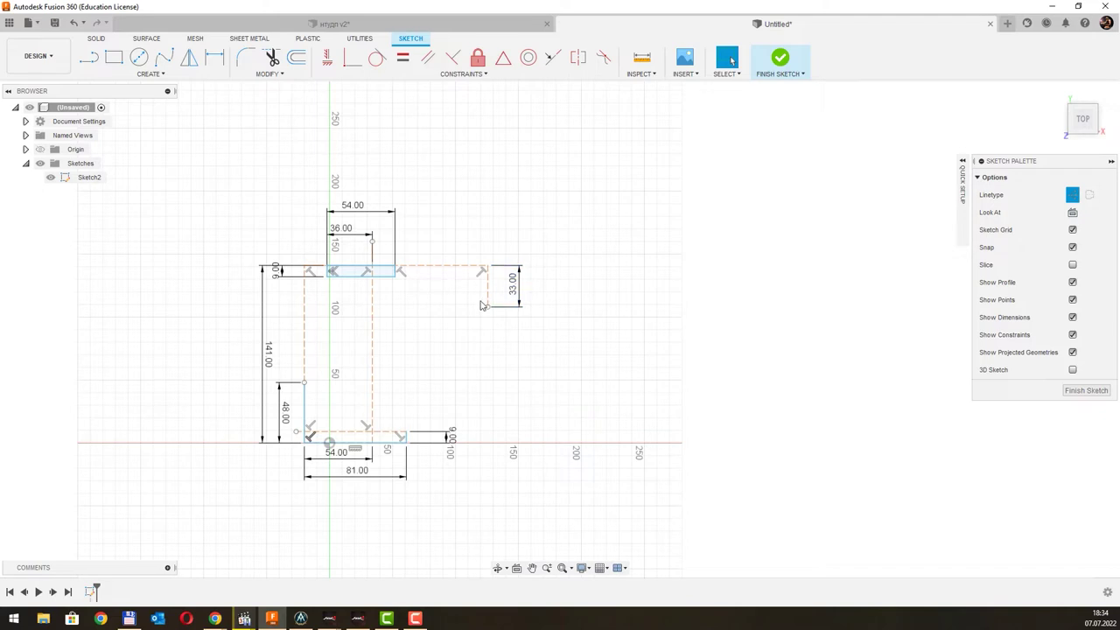
Step: Continue with a 51 mm construction line downward, with its dimension on the right
key("l")
left_click_drag(488, 306, 319, 311)
key("Escape")
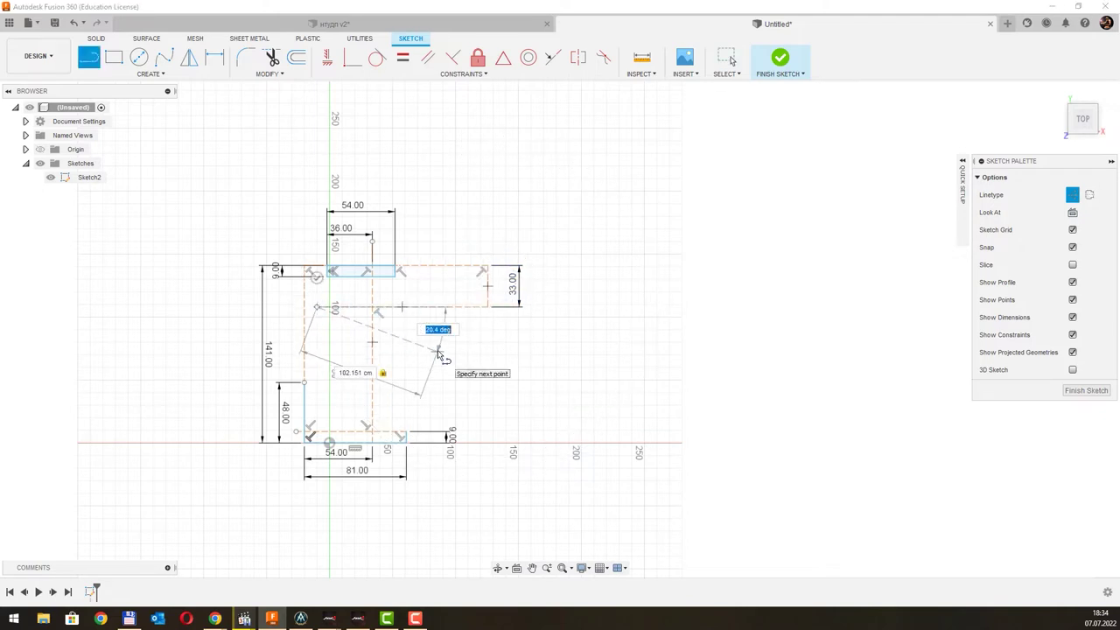
left_click(488, 306)
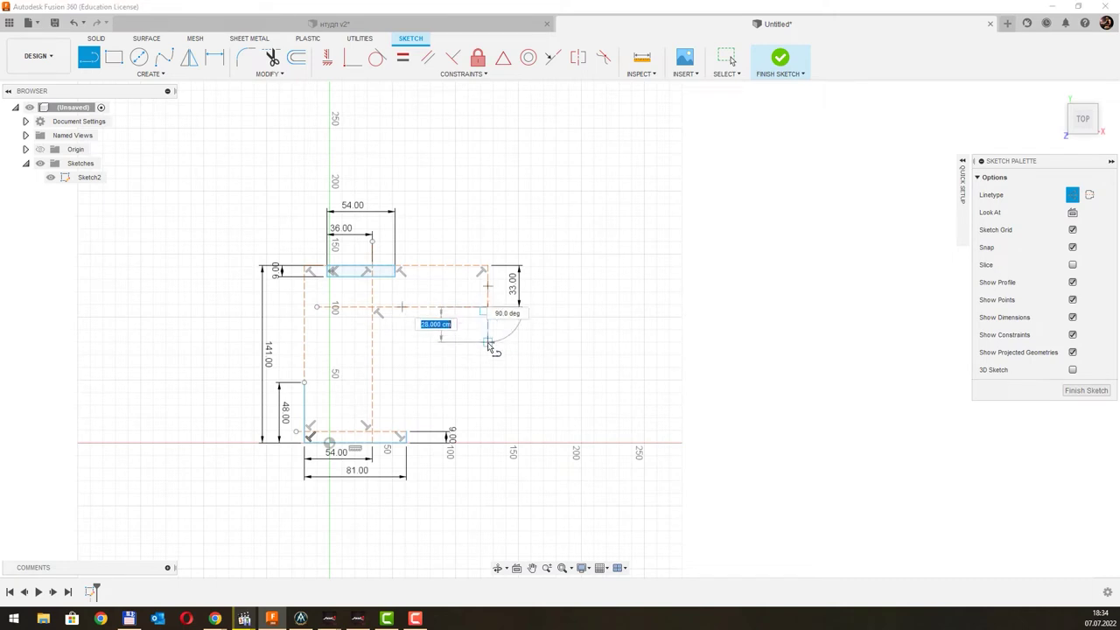
key("Return")
key("Escape")
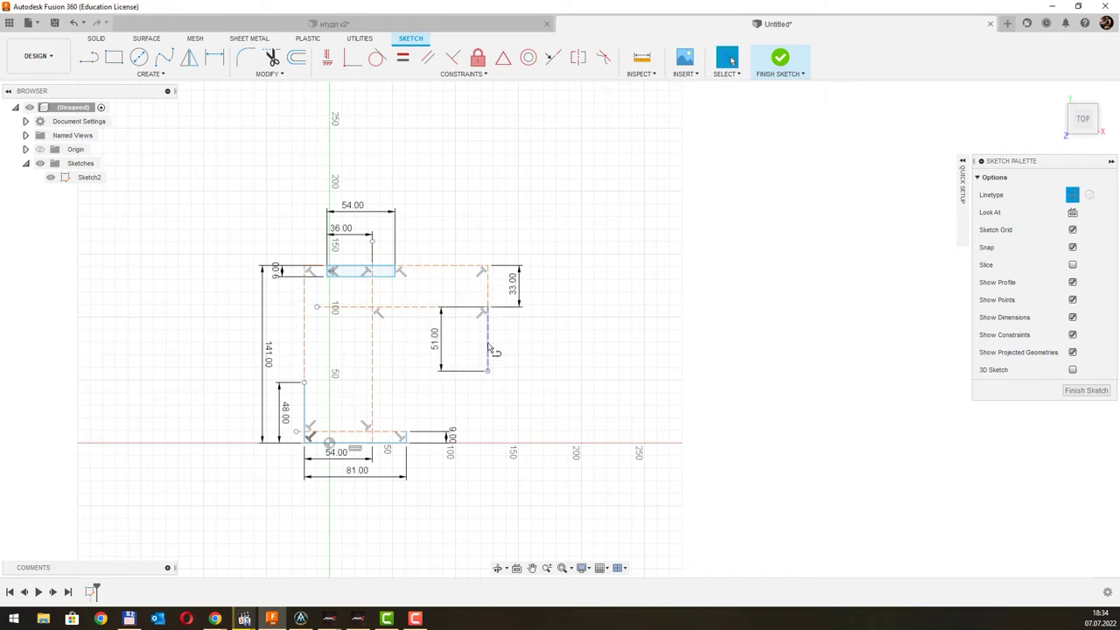
left_click_drag(445, 348, 519, 349)
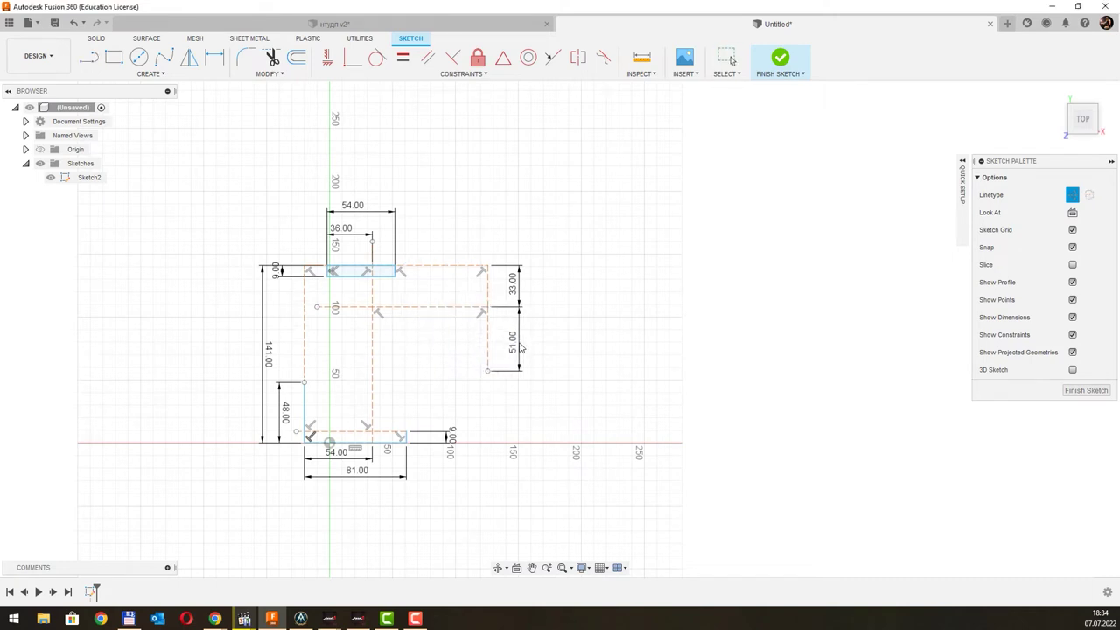
Step: Draw a horizontal construction guide from the 51 line's bottom back to the left
key("l")
left_click(486, 371)
left_click(341, 371)
key("Escape")
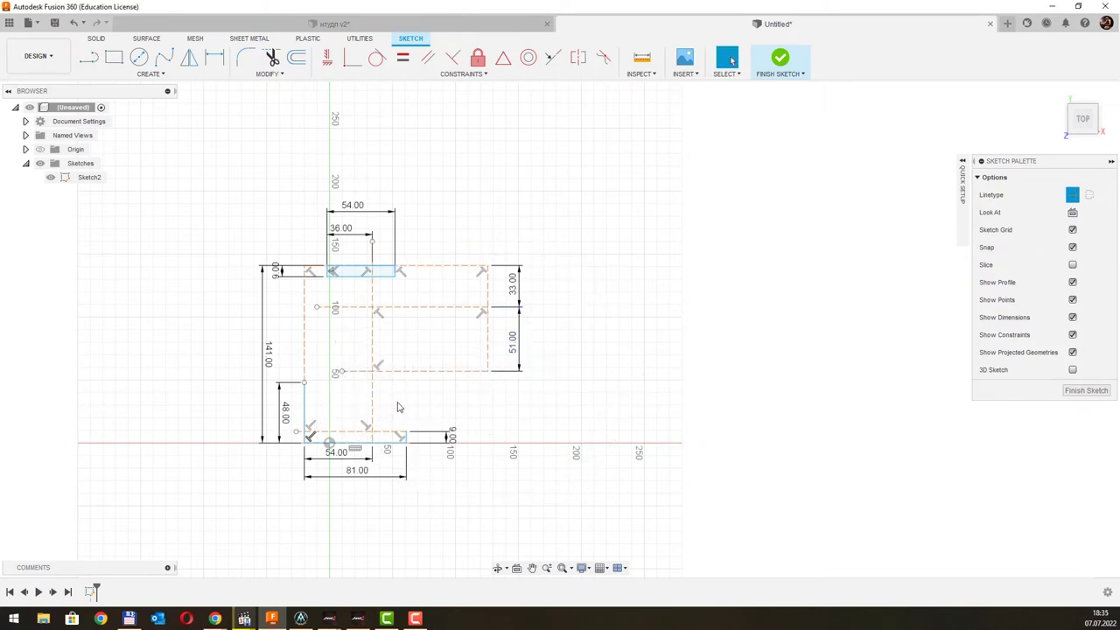
Step: Draw a Ø12 hole on the guide intersection and a Ø30 circle around it
left_click(138, 57)
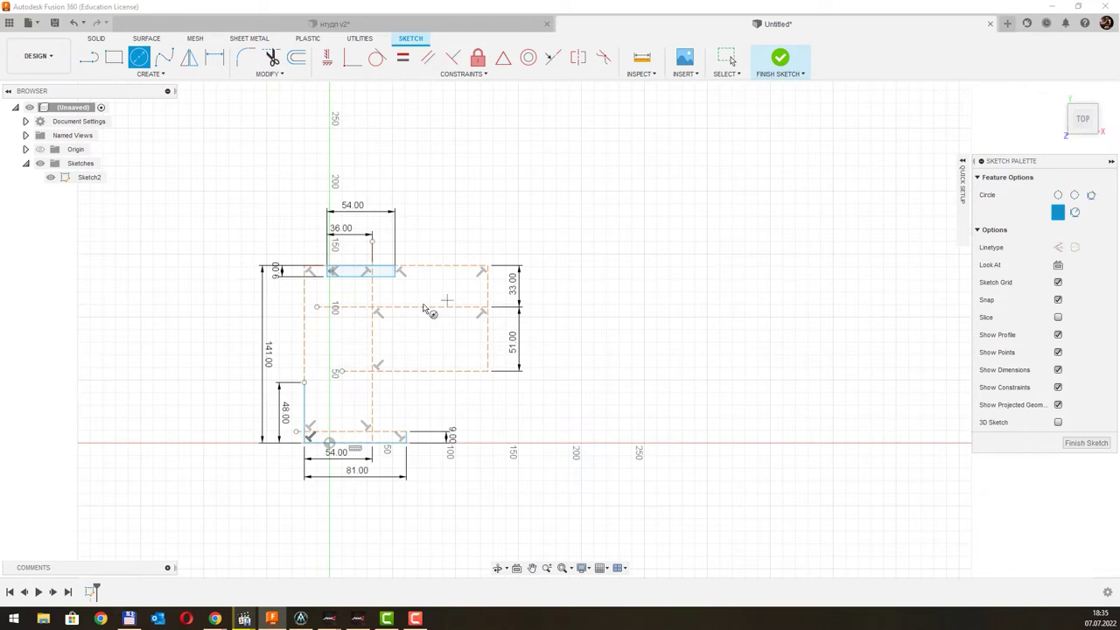
left_click(372, 307)
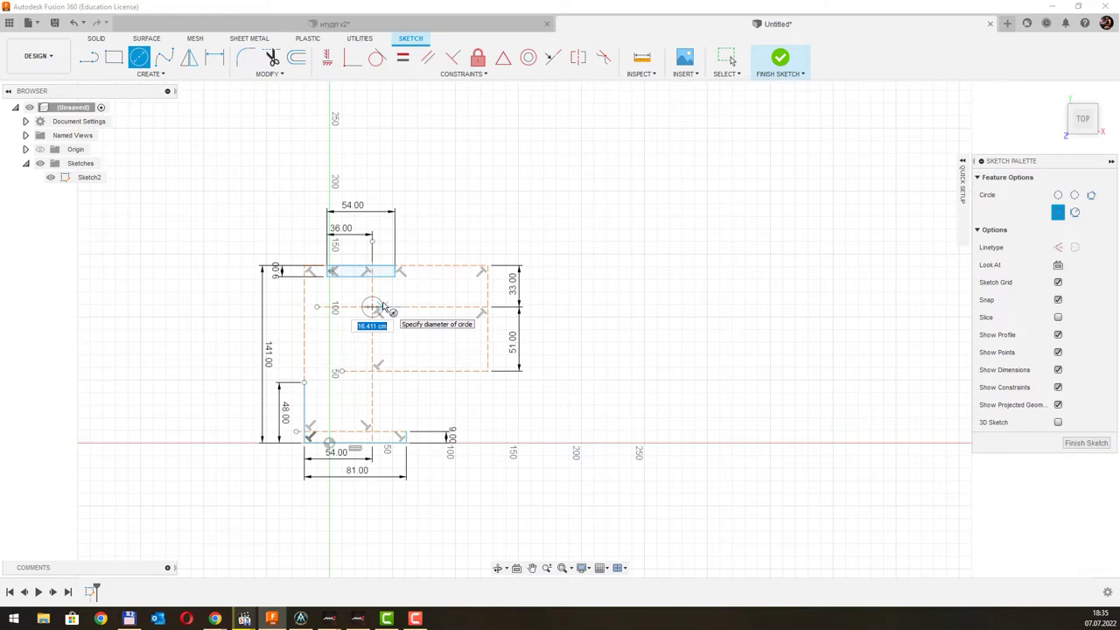
key("Return")
key("Escape")
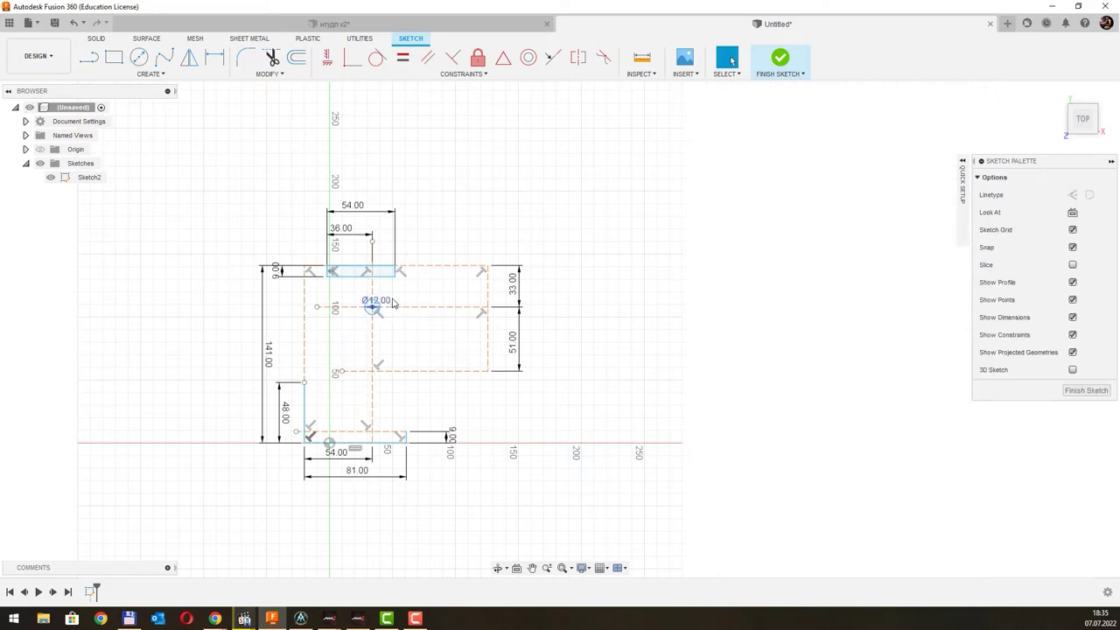
scroll(390, 303, "up", 1)
scroll(391, 303, "up", 2)
scroll(385, 308, "up", 2)
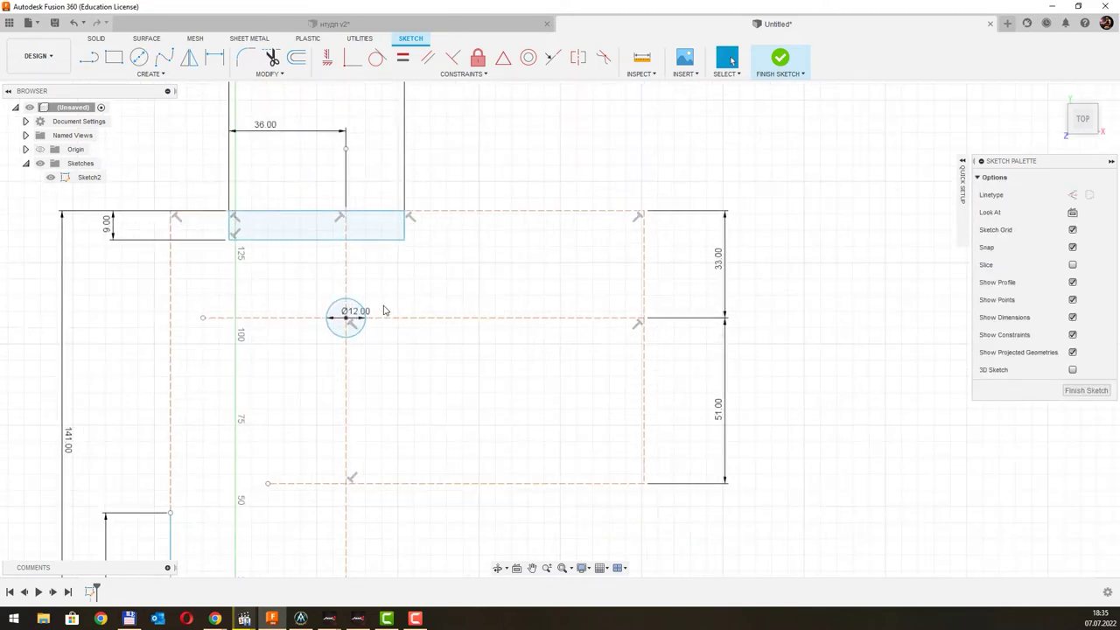
key("c")
left_click(346, 317)
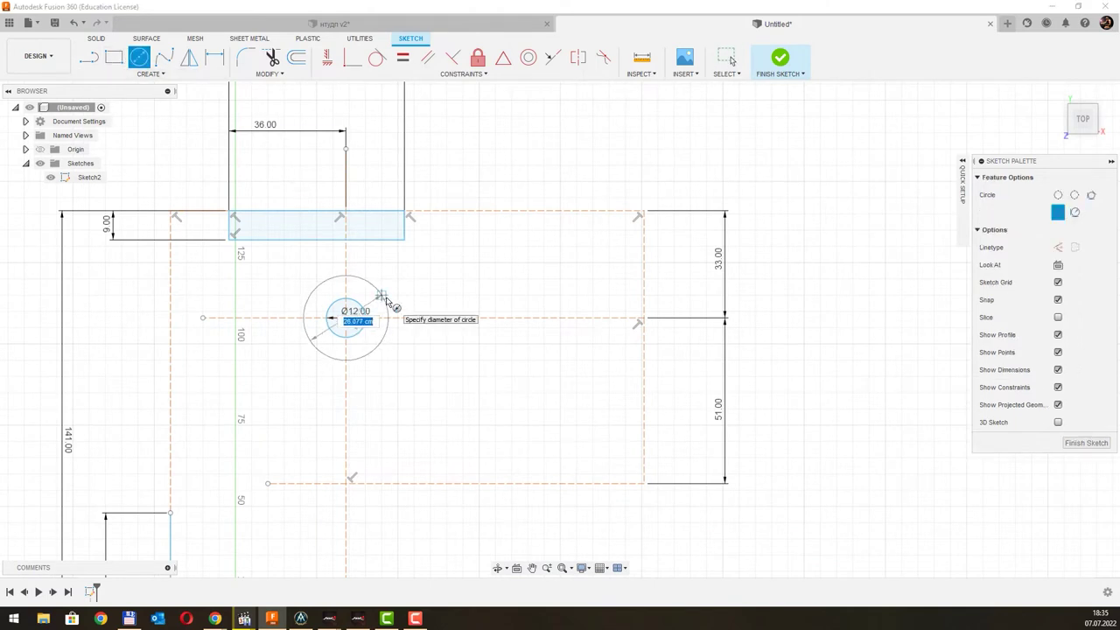
type("30")
key("Return")
key("Escape")
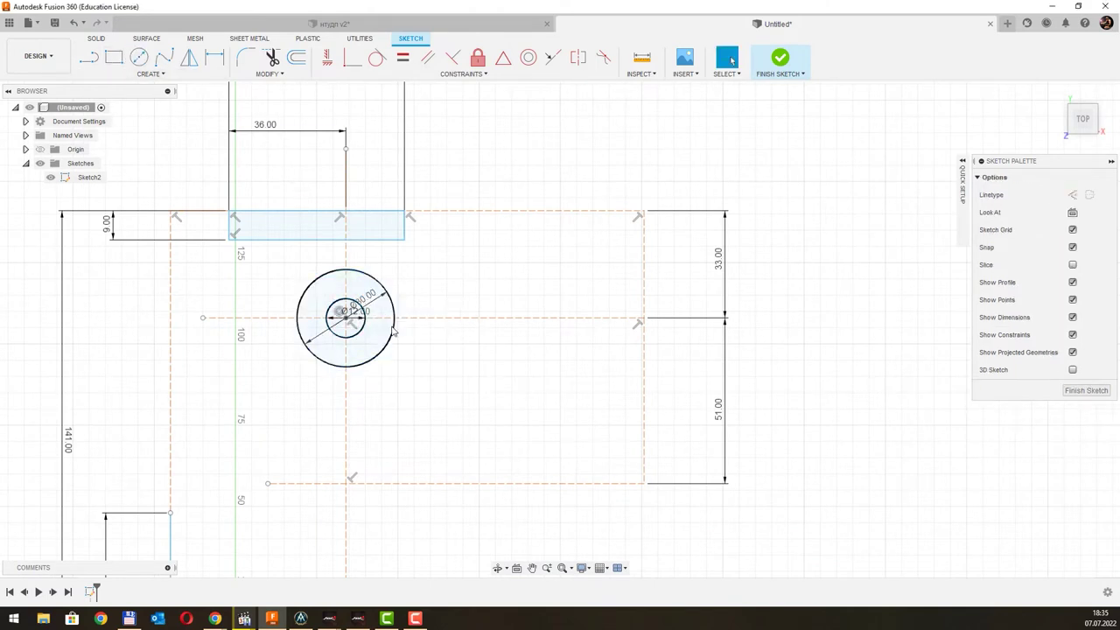
middle_click_drag(407, 395, 411, 320)
Step: Add a Ø44 circle below the first pair with a concentric Ø23 circle
key("c")
left_click(347, 405)
type("44")
key("Return")
key("Escape")
key("c")
left_click(346, 404)
type("23")
key("Return")
key("Escape")
Step: Place the centre of another circle to the right of the pairs
scroll(526, 398, "down", 2)
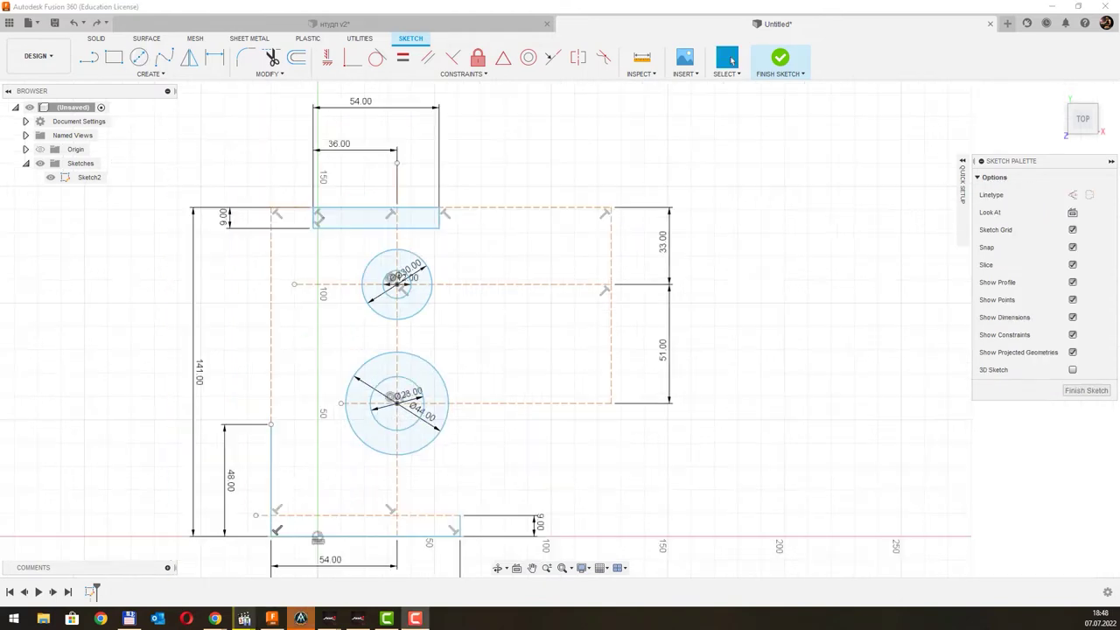
key("c")
left_click(505, 328)
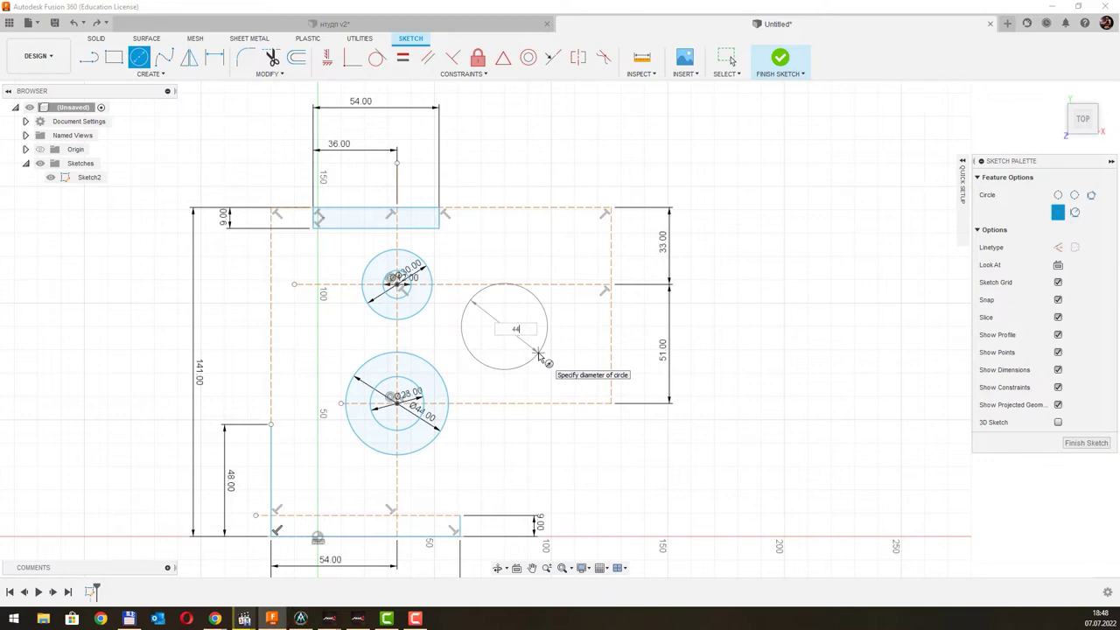
Step: Commit the right-hand Ø44 circle, show its dimension as R22, and reposition it
key("Return")
key("Escape")
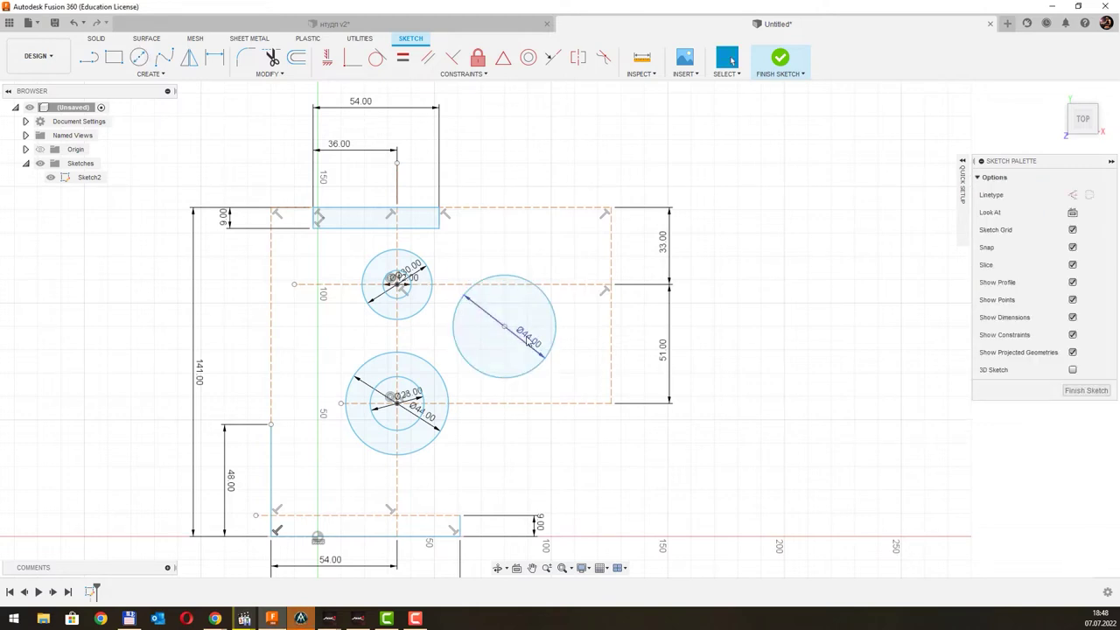
right_click(529, 341)
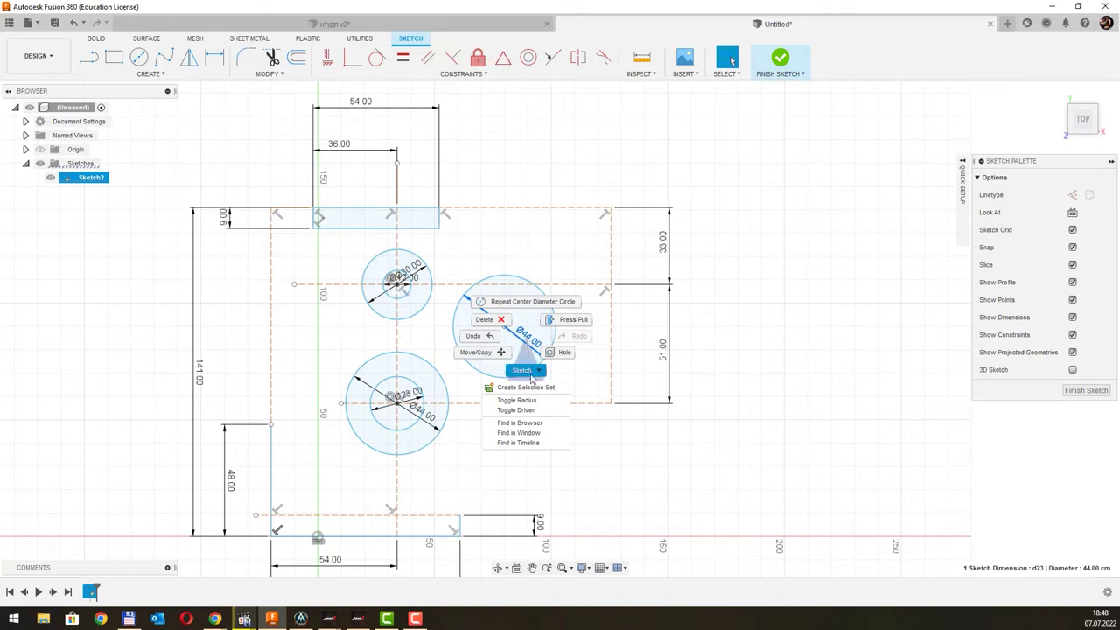
left_click(533, 401)
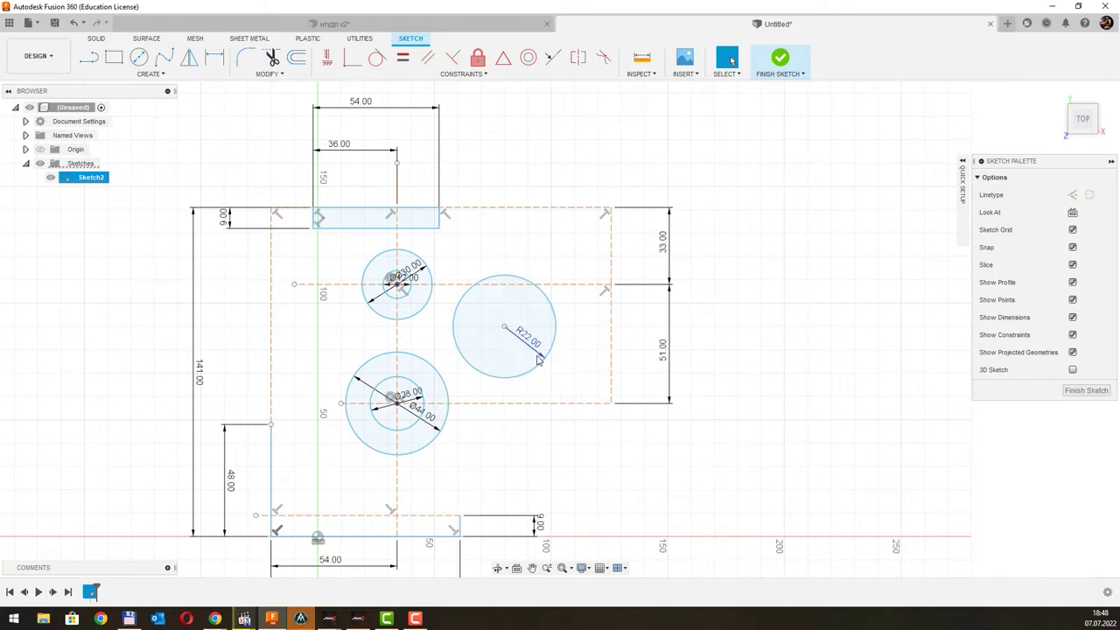
left_click_drag(538, 357, 472, 311)
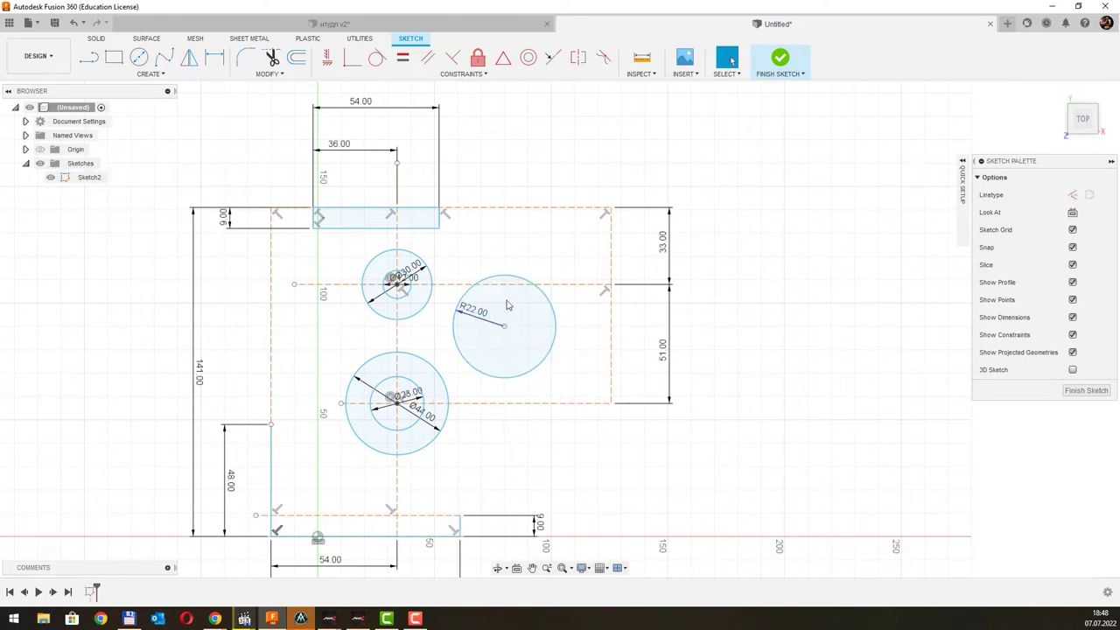
left_click_drag(504, 325, 473, 333)
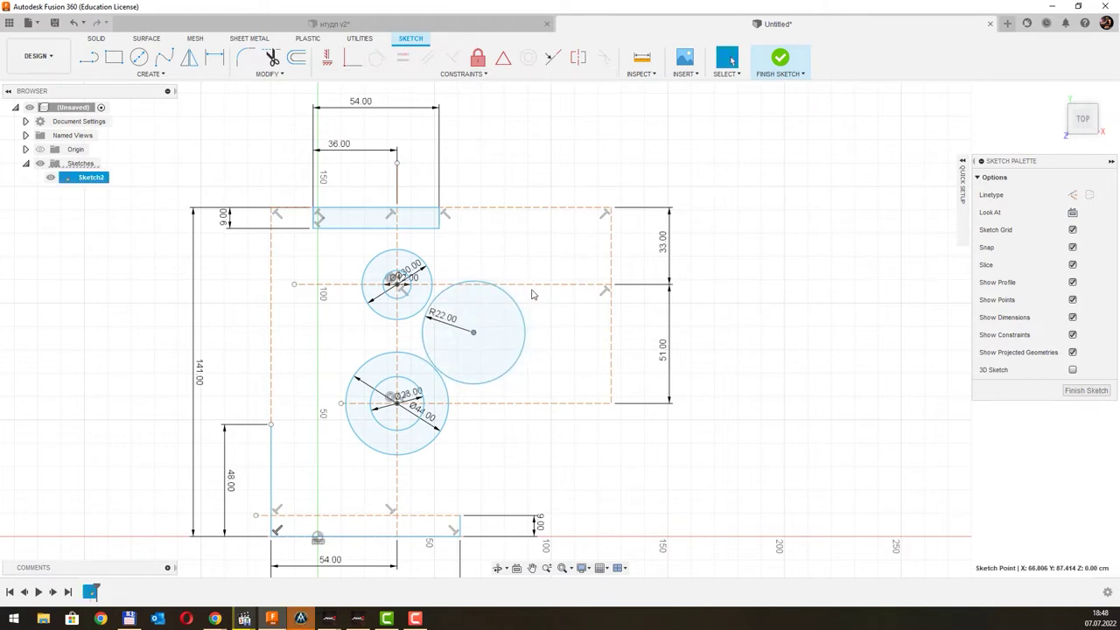
Step: Make the R22 circle tangent to the upper Ø30 and lower Ø44 circles
left_click(377, 57)
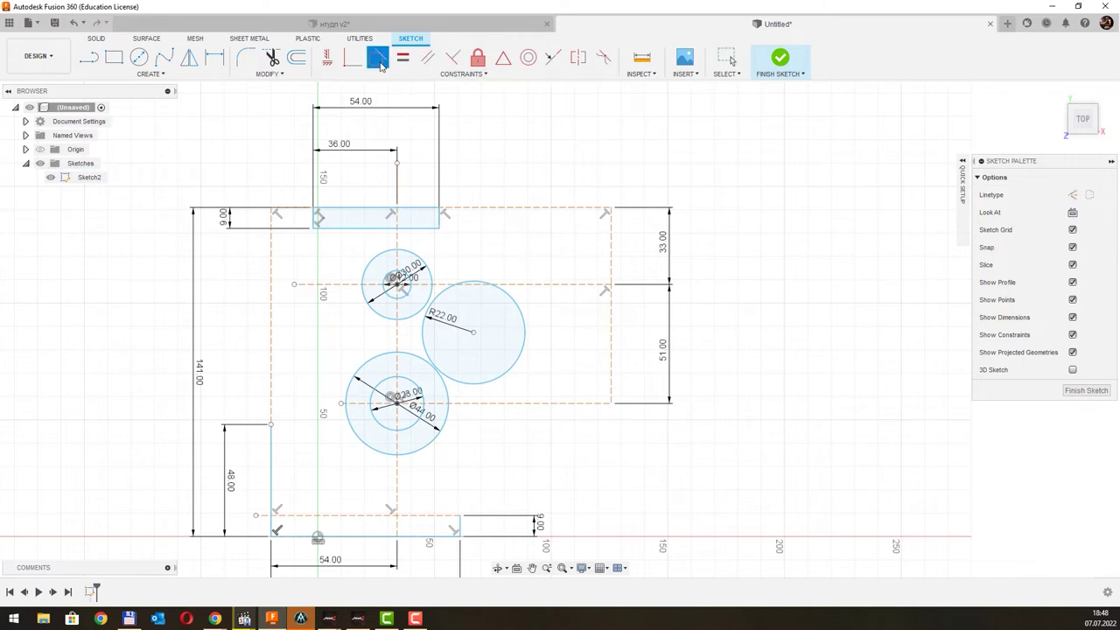
left_click(430, 306)
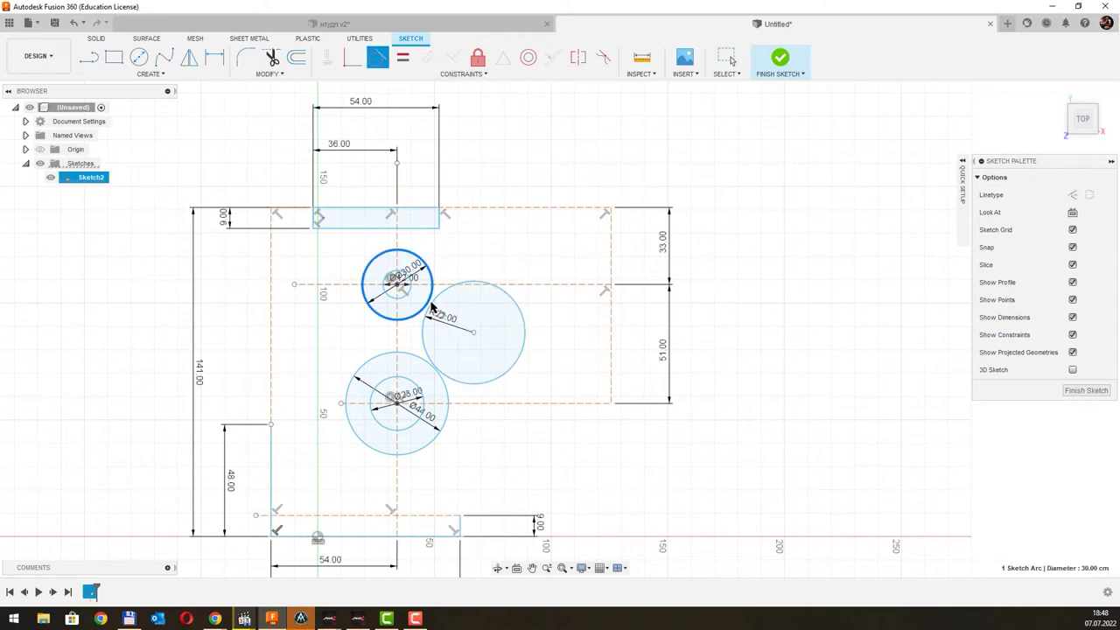
left_click(434, 309)
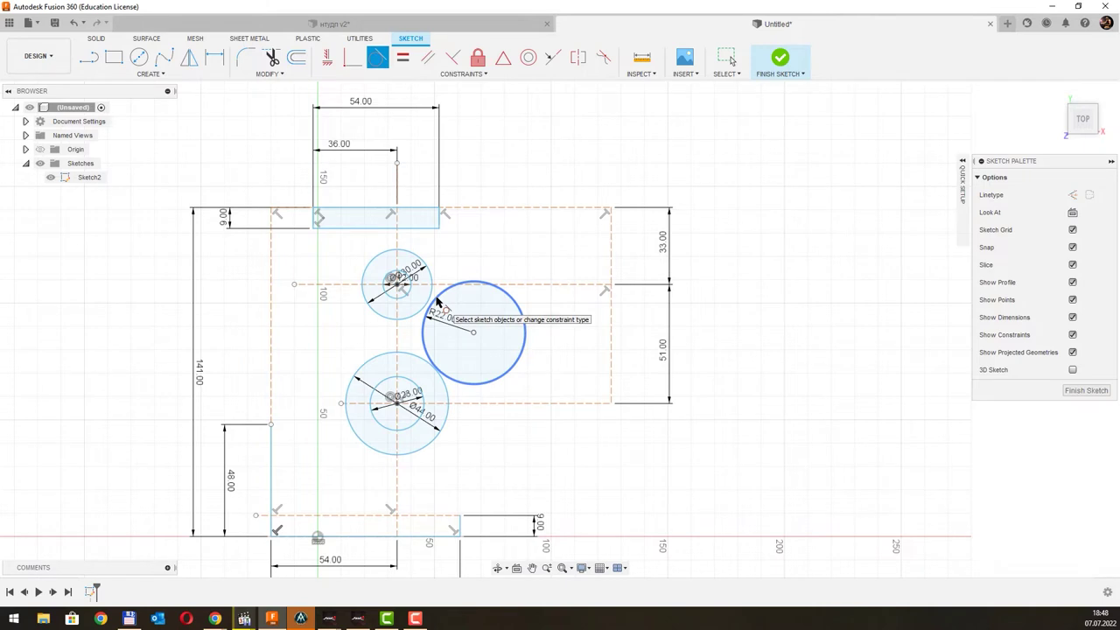
left_click(437, 302)
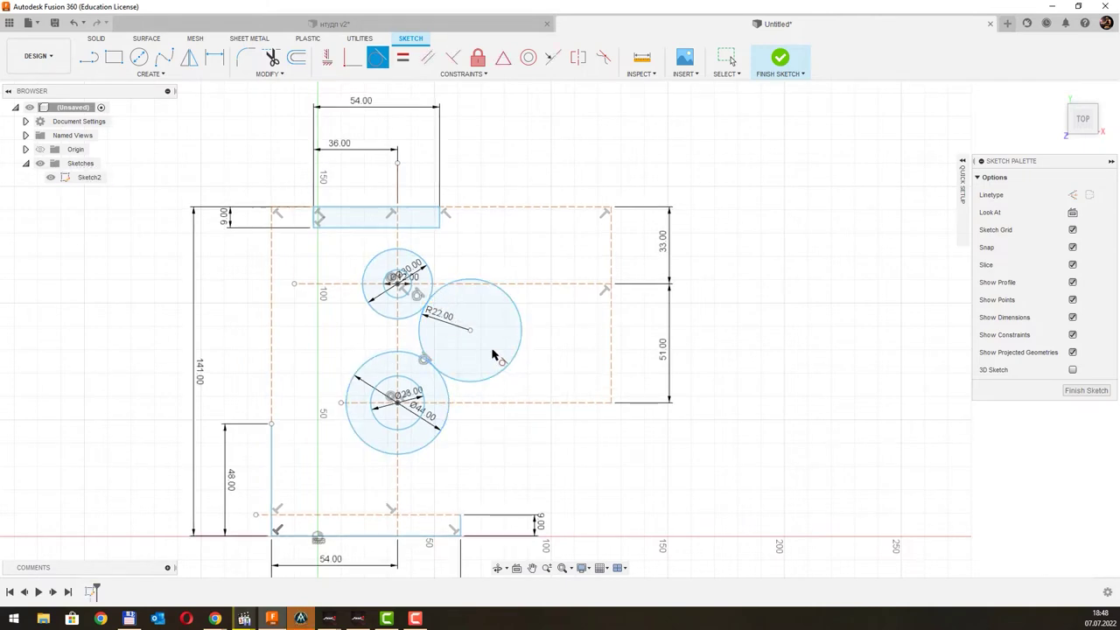
key("Escape")
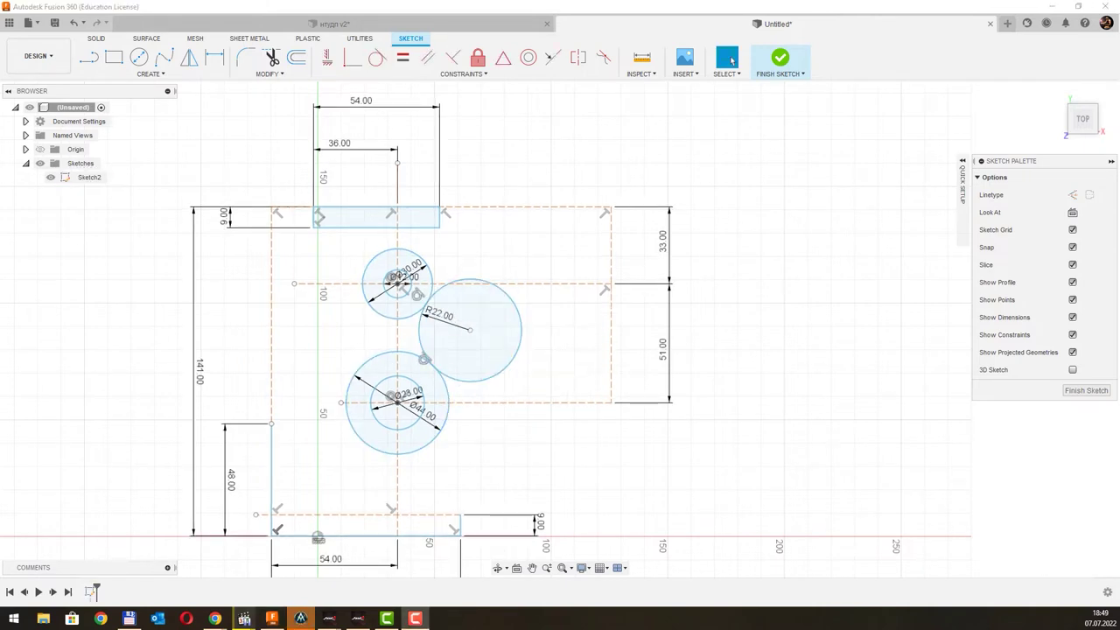
Step: Draw a large circle among the existing circles and change its diameter from 125 to 126
key("c")
left_click(412, 335)
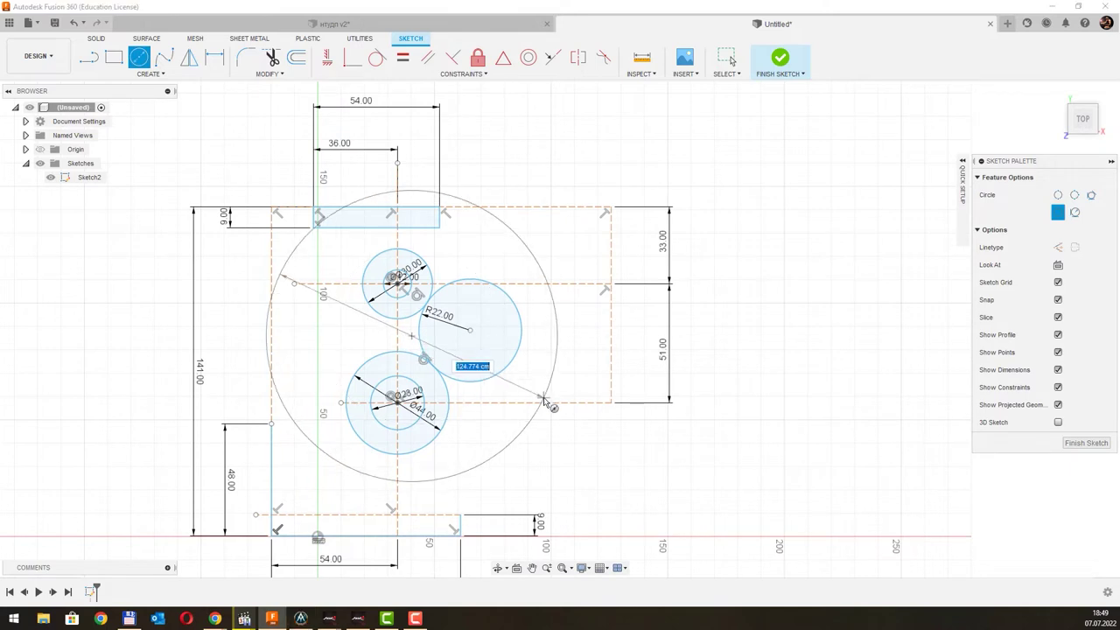
type("12")
key("Tab")
key("Return")
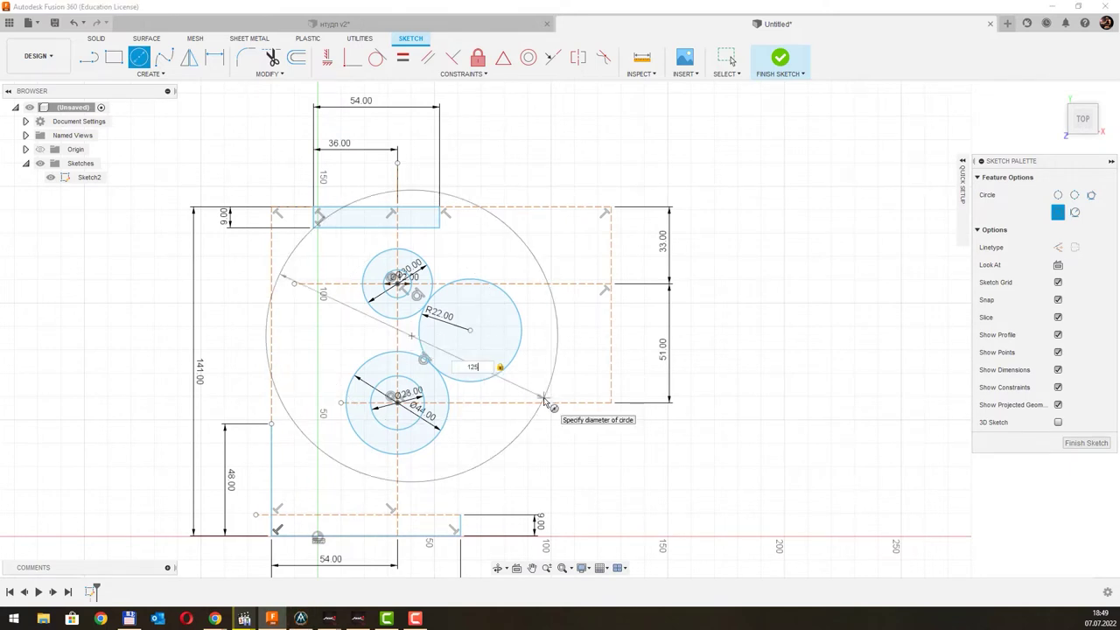
key("Escape")
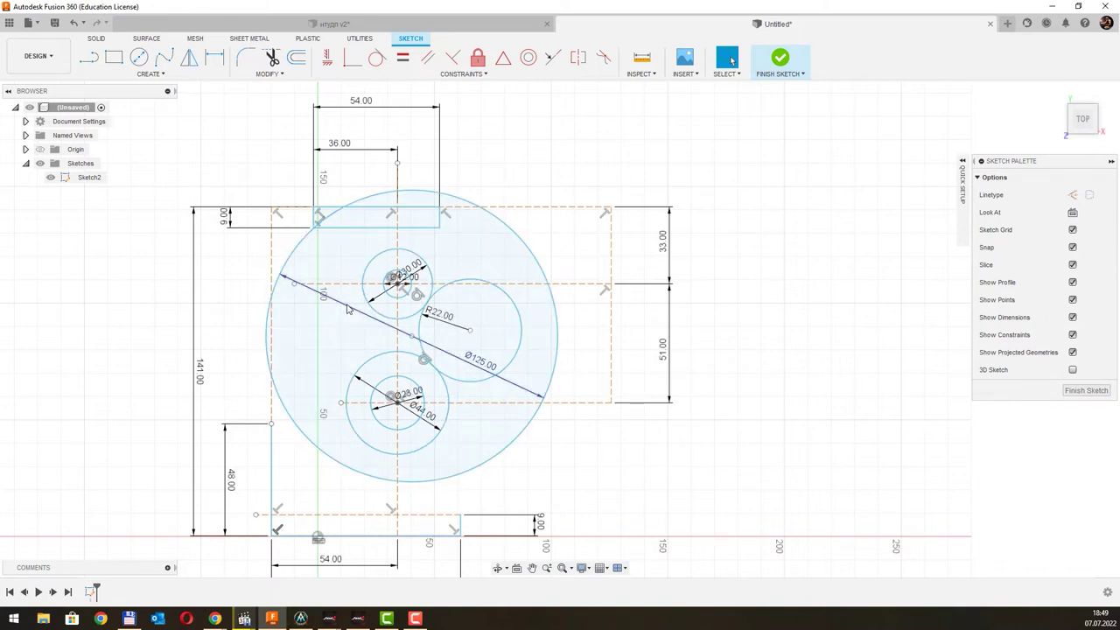
double_click(388, 329)
type("12")
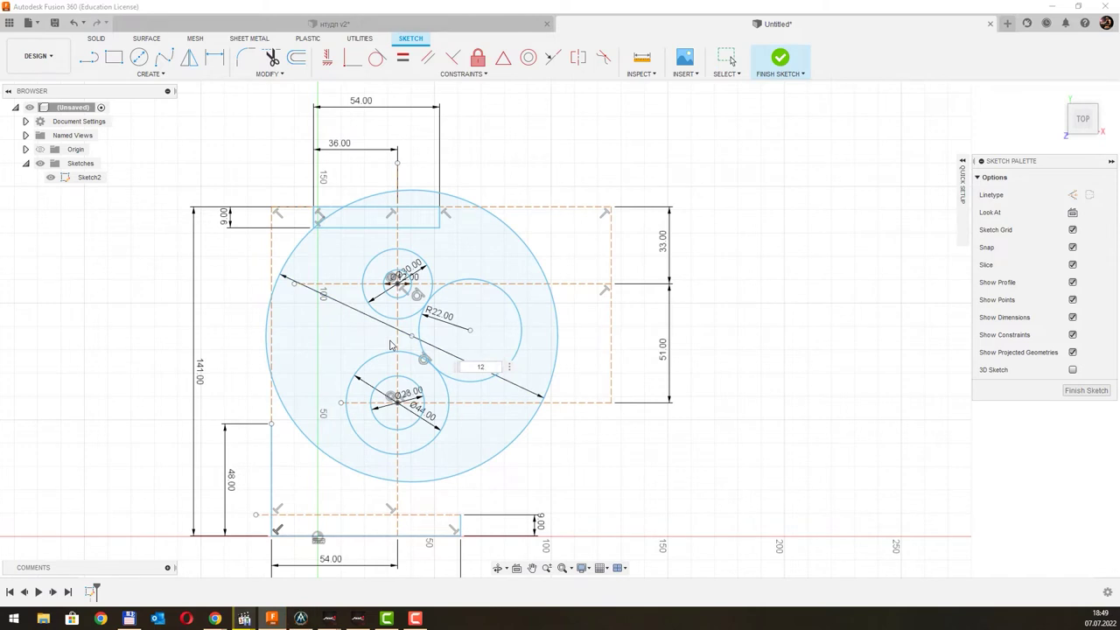
type("6")
key("Return")
Step: Show the big circle's size as radius R63 and reposition its dimension and centre
right_click(480, 366)
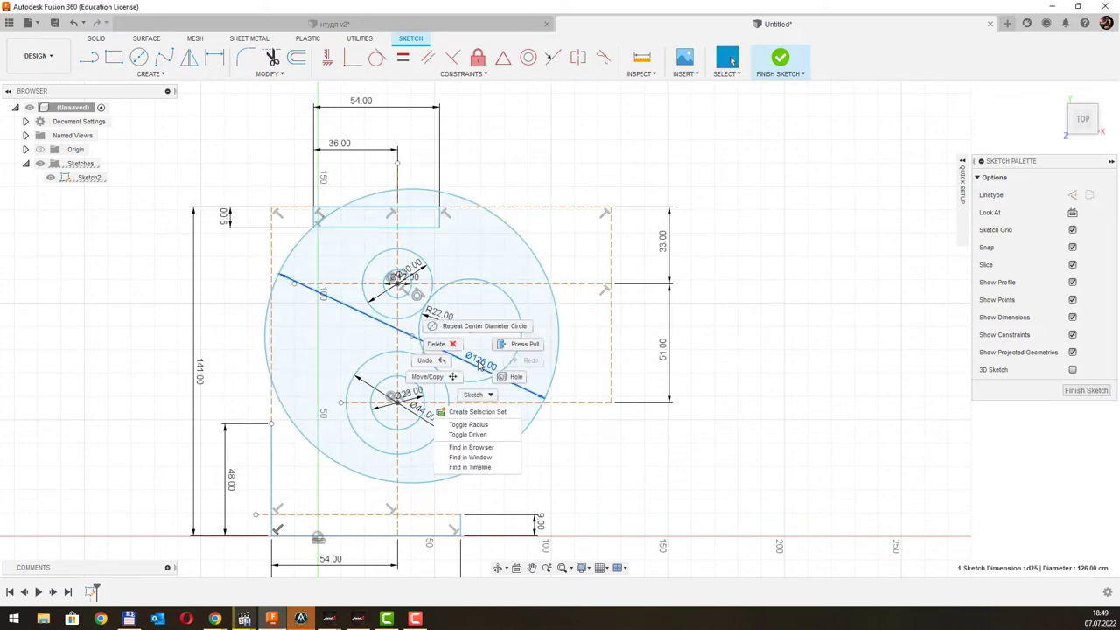
left_click(487, 425)
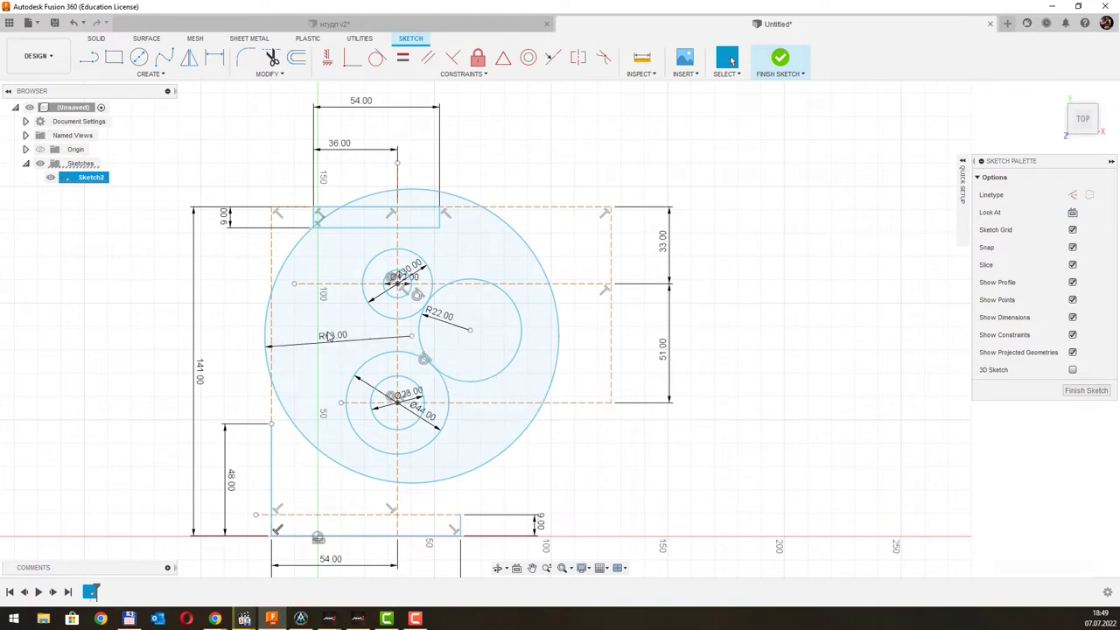
left_click_drag(481, 362, 331, 305)
left_click_drag(412, 335, 471, 356)
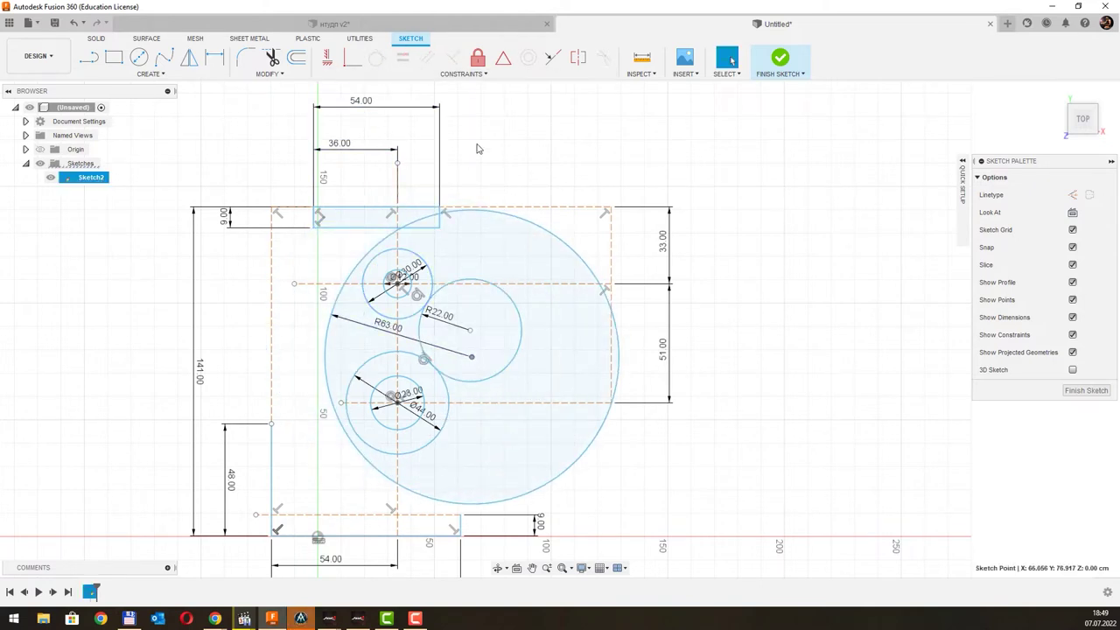
Step: Make the R63 circle tangent to the Ø30 circle and the lower Ø44 circle
left_click(512, 149)
left_click(381, 61)
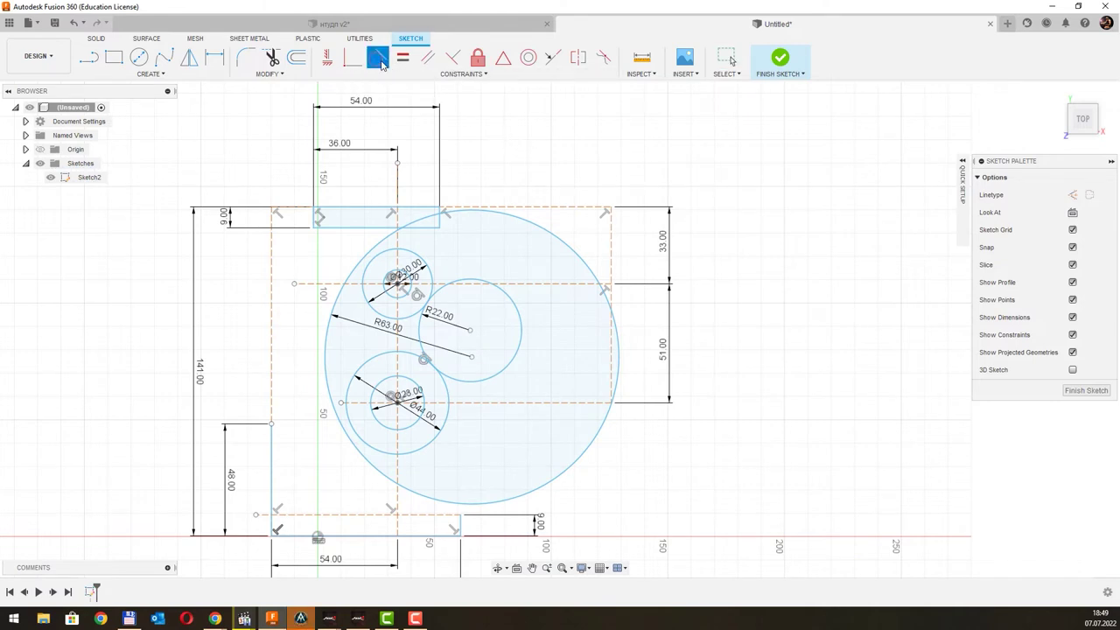
left_click(354, 270)
left_click(366, 275)
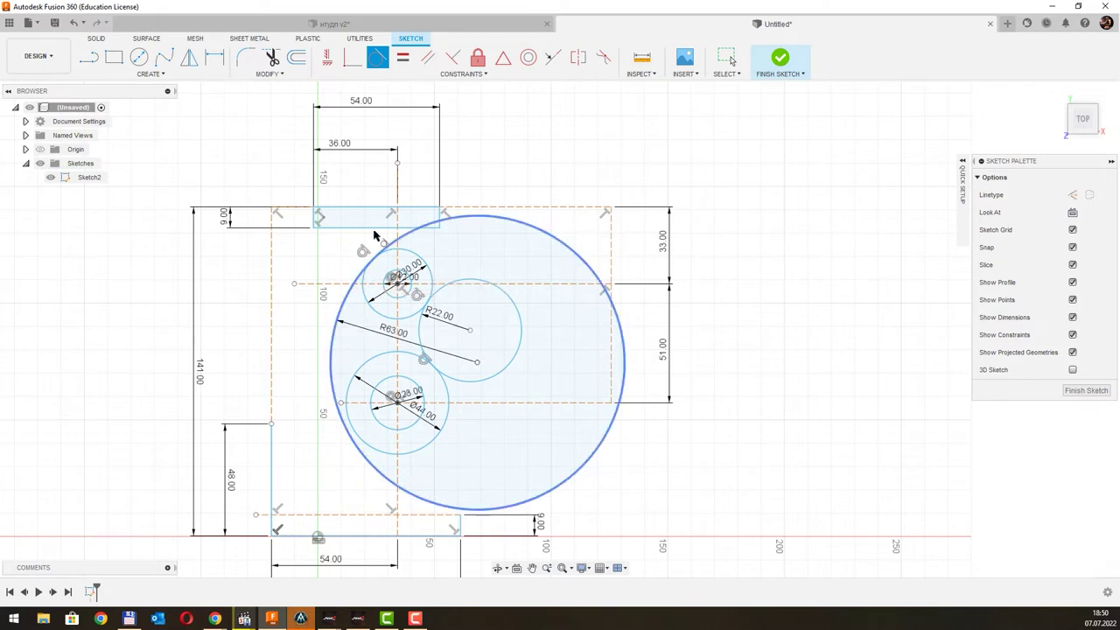
left_click(353, 441)
left_click(356, 435)
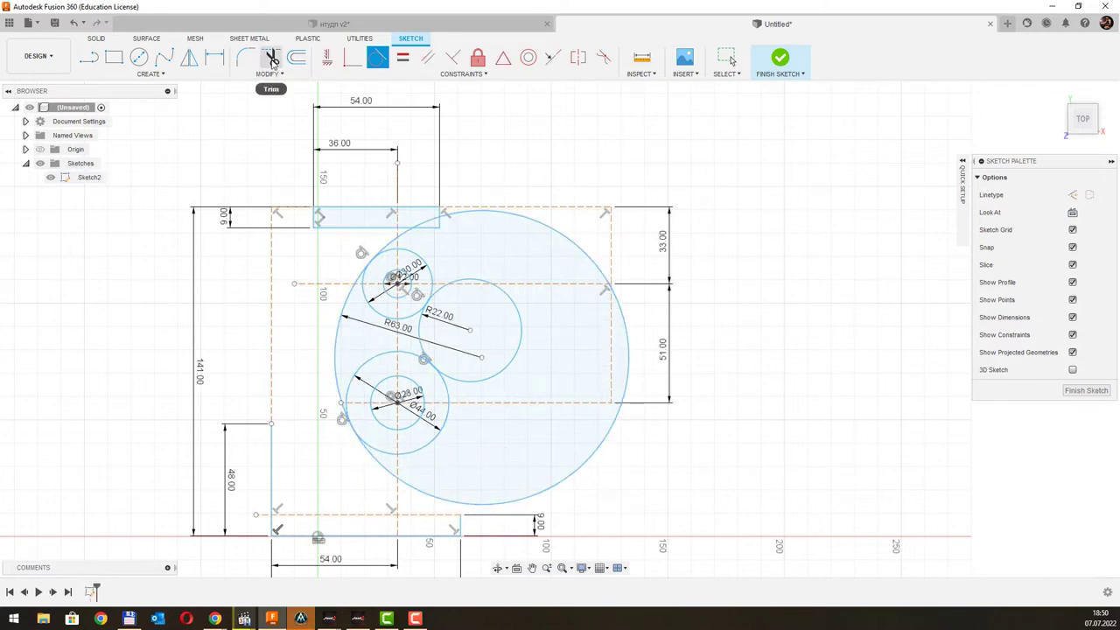
Step: Trim the big circle's upper-left, top and right/bottom excess arcs
left_click(272, 58)
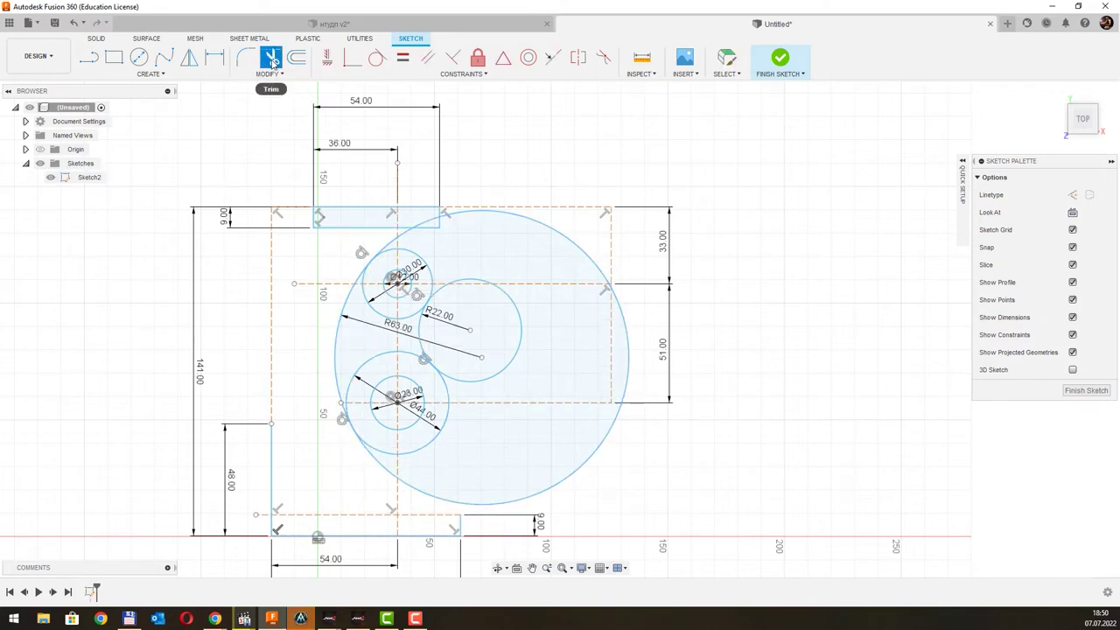
left_click(389, 249)
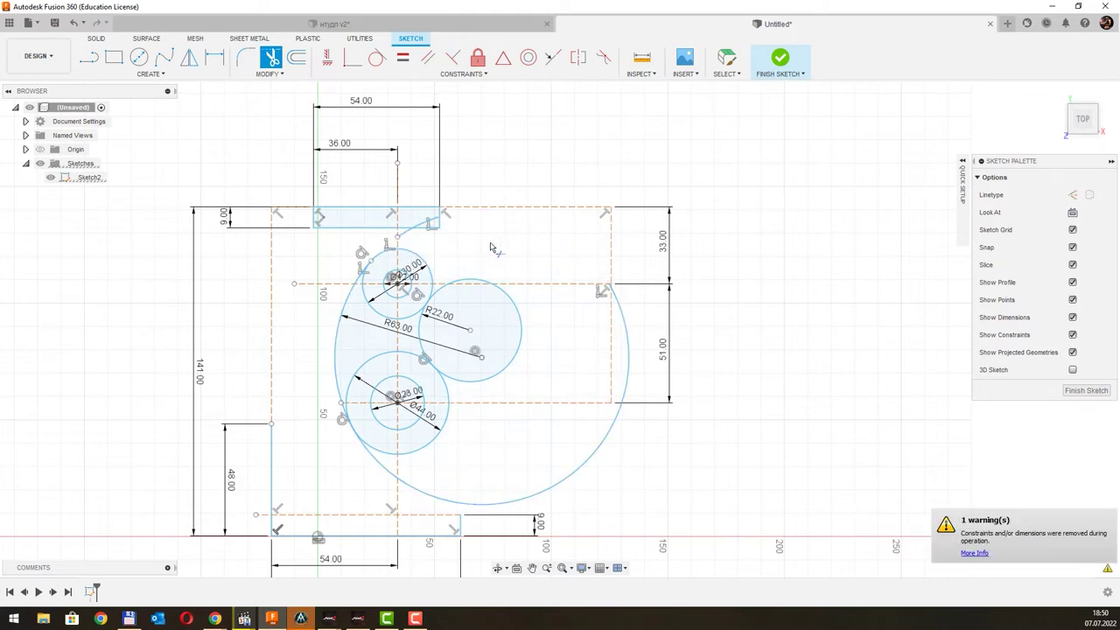
left_click(408, 236)
left_click(421, 495)
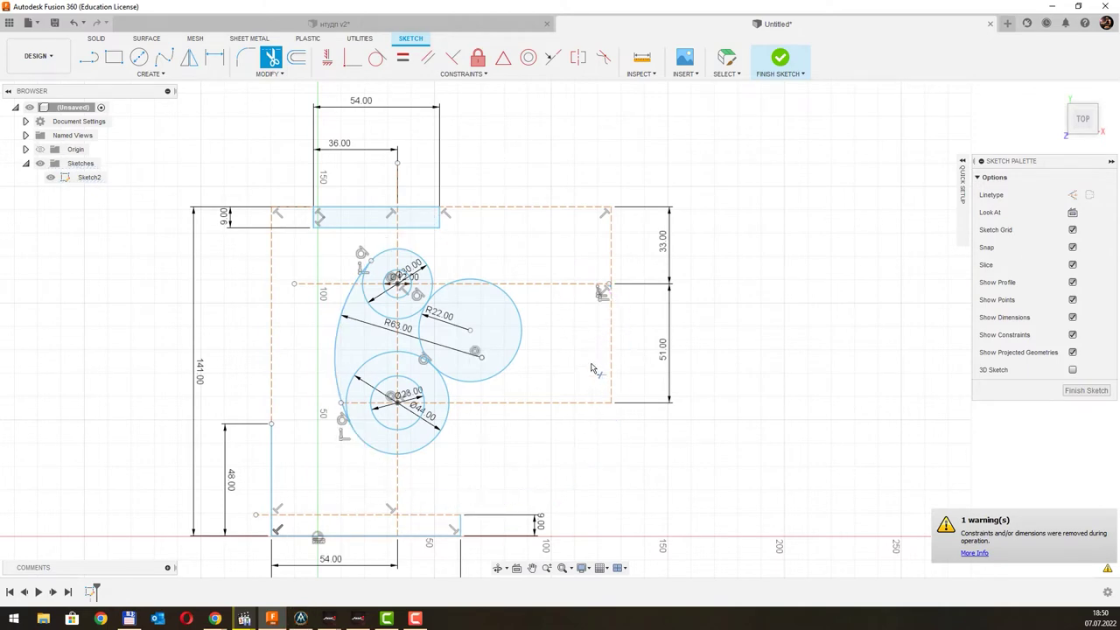
scroll(600, 315, "up", 1)
scroll(603, 297, "up", 2)
scroll(606, 296, "up", 2)
scroll(595, 301, "down", 4)
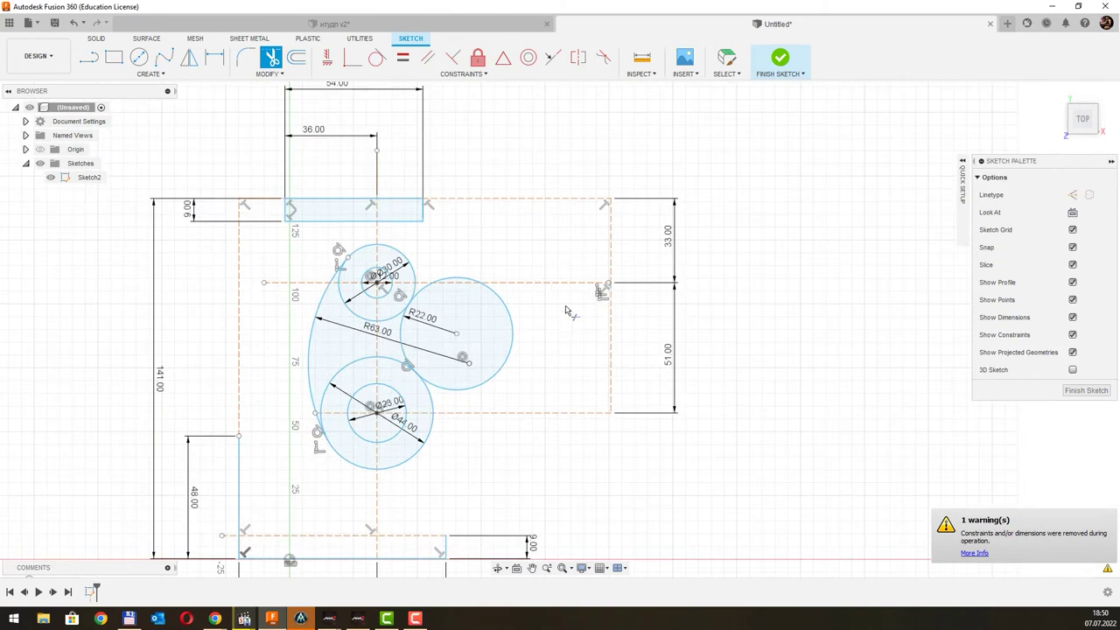
middle_click_drag(554, 314, 589, 329)
scroll(504, 367, "up", 2)
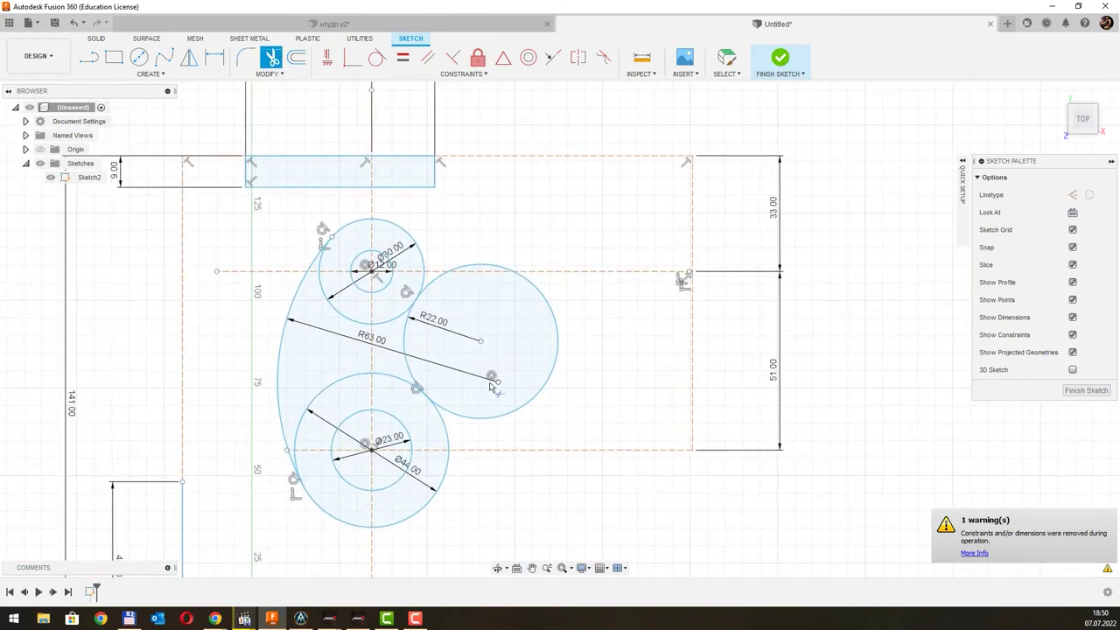
Step: Trim away the R22 circle and its leftover arc pieces
left_click(464, 417)
scroll(448, 241, "up", 3)
left_click(422, 324)
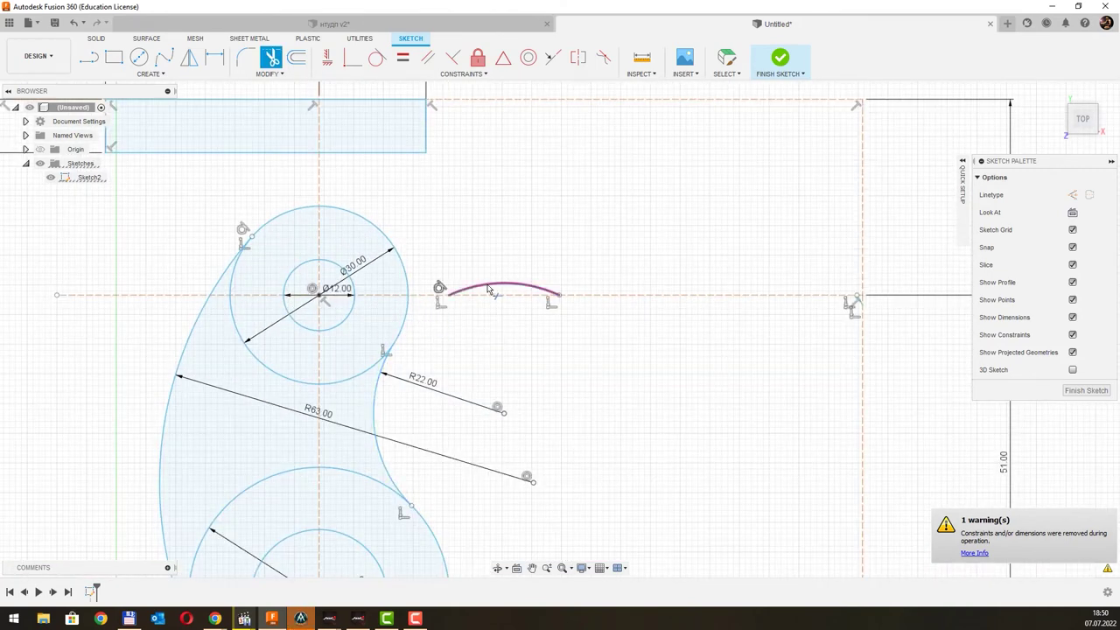
left_click(442, 290)
scroll(487, 328, "down", 3)
middle_click_drag(487, 329, 488, 258)
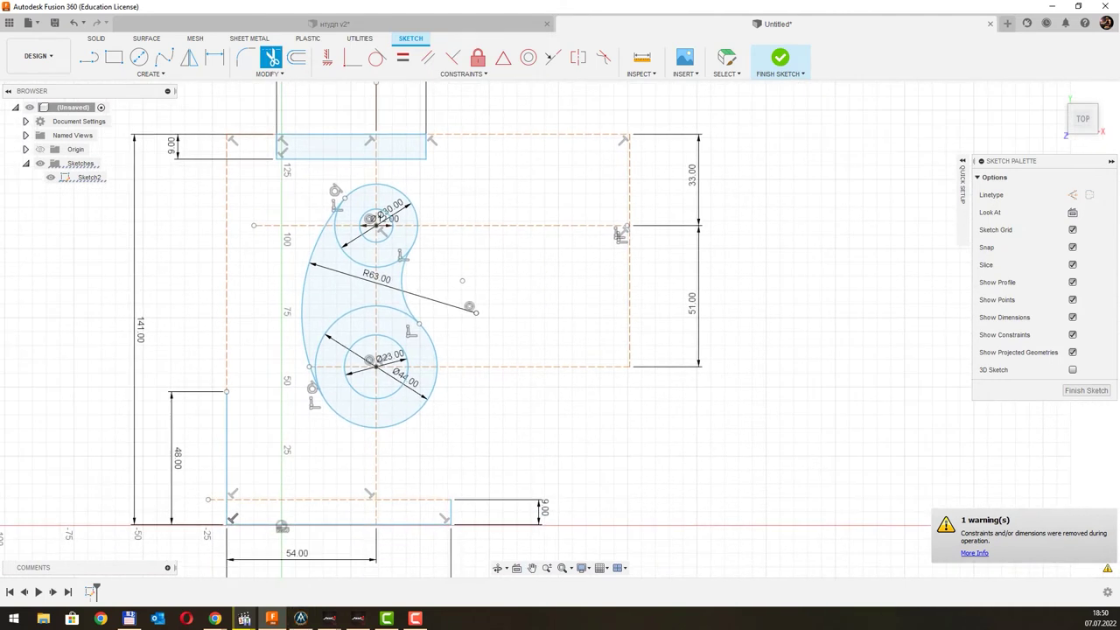
key("Escape")
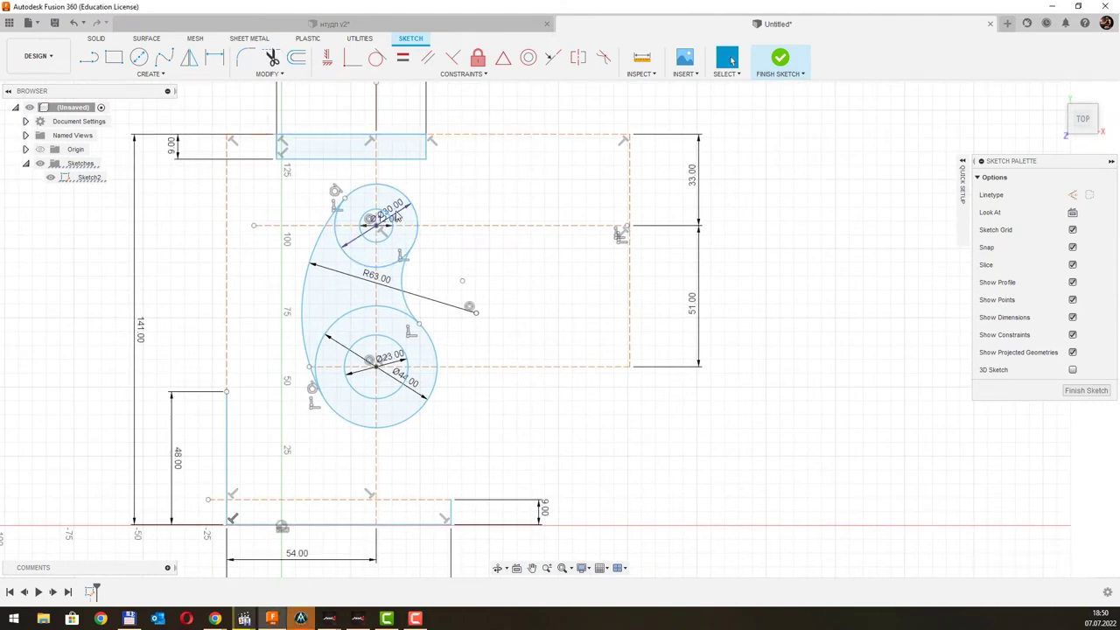
Step: Move the Ø30 dimension label outside the boss
left_click(396, 217)
left_click_drag(396, 215, 421, 201)
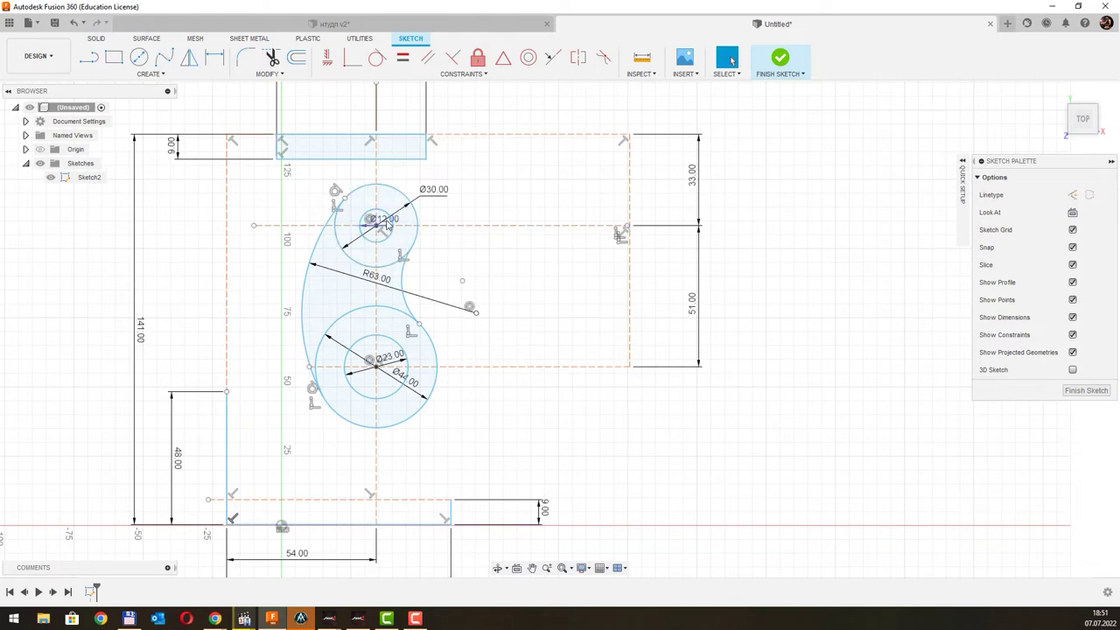
scroll(390, 216, "up", 4)
scroll(391, 216, "up", 2)
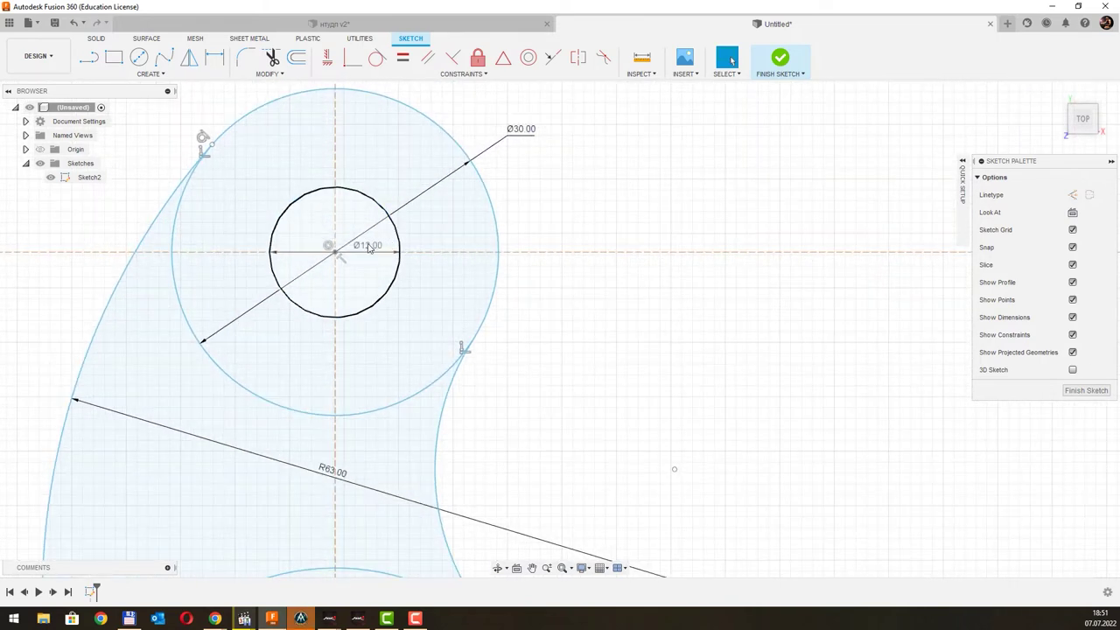
Step: Move the Ø12, Ø23 and Ø44 dimension labels outside their circles
left_click_drag(360, 247, 506, 176)
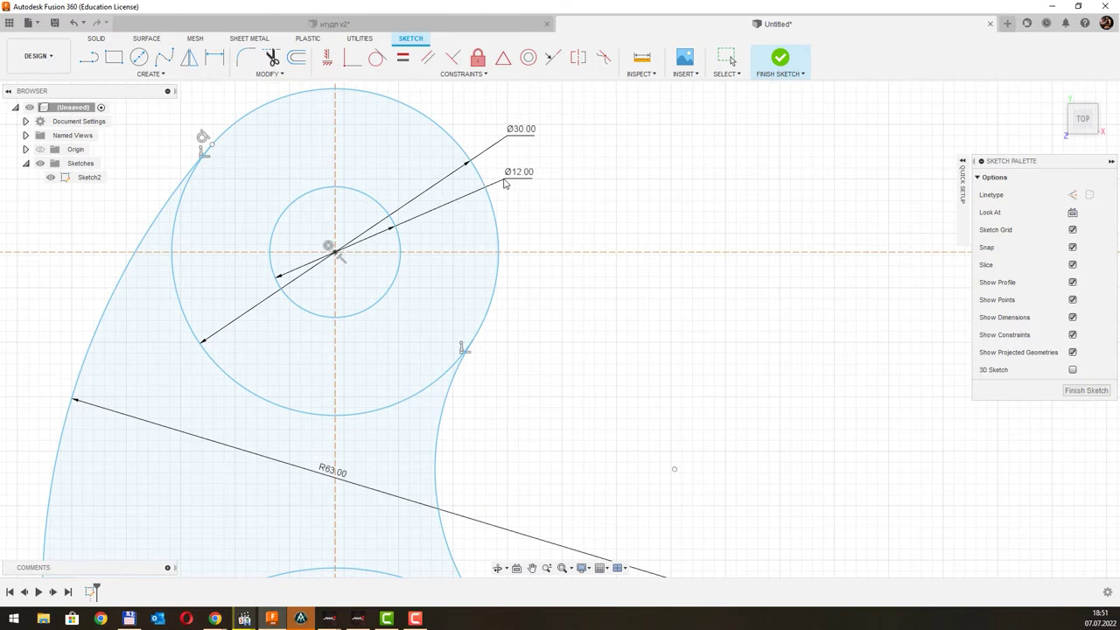
scroll(446, 262, "down", 3)
scroll(410, 428, "up", 2)
left_click_drag(354, 368, 455, 311)
left_click(378, 423)
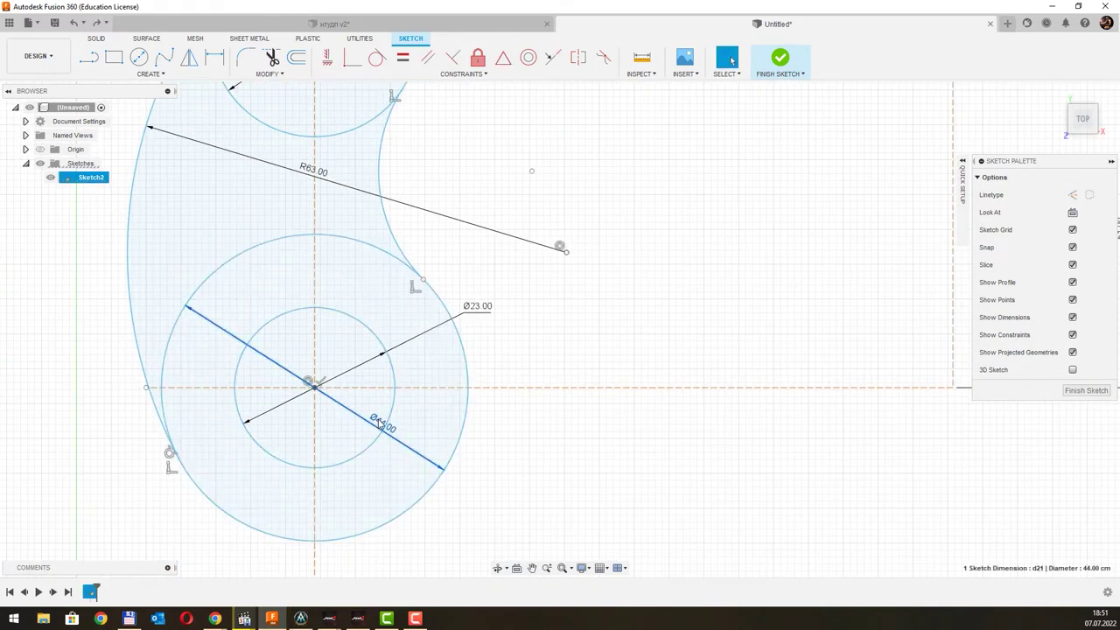
left_click_drag(378, 423, 487, 354)
scroll(473, 364, "down", 4)
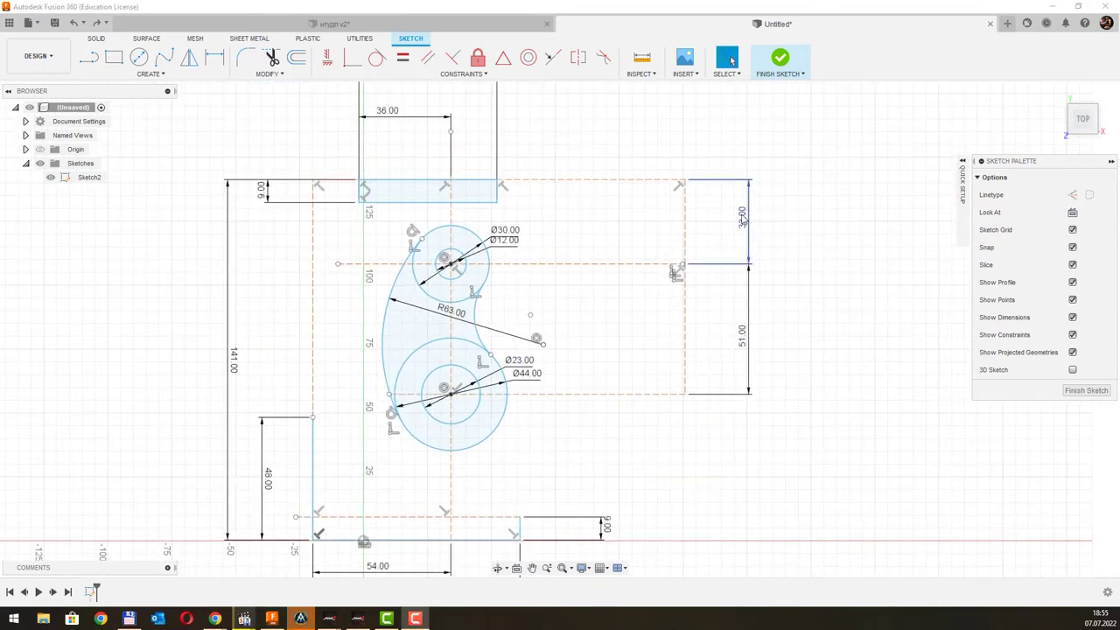
Step: Change the 33.00 vertical dimension to 42, delete the stray outer circle, and prepare construction lines
double_click(744, 221)
type("42")
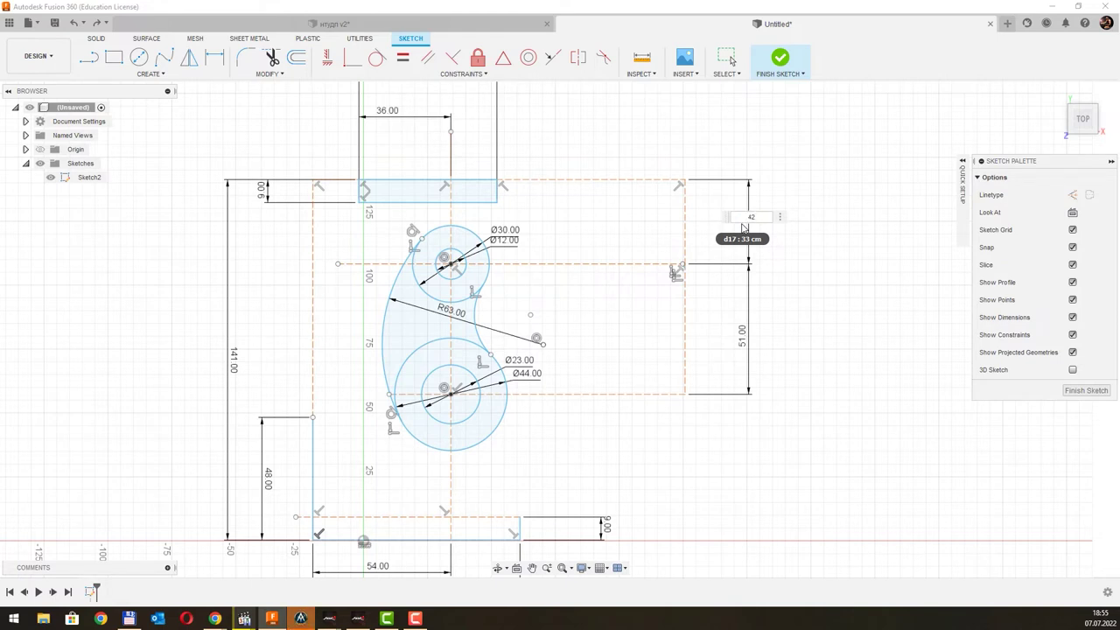
key("Return")
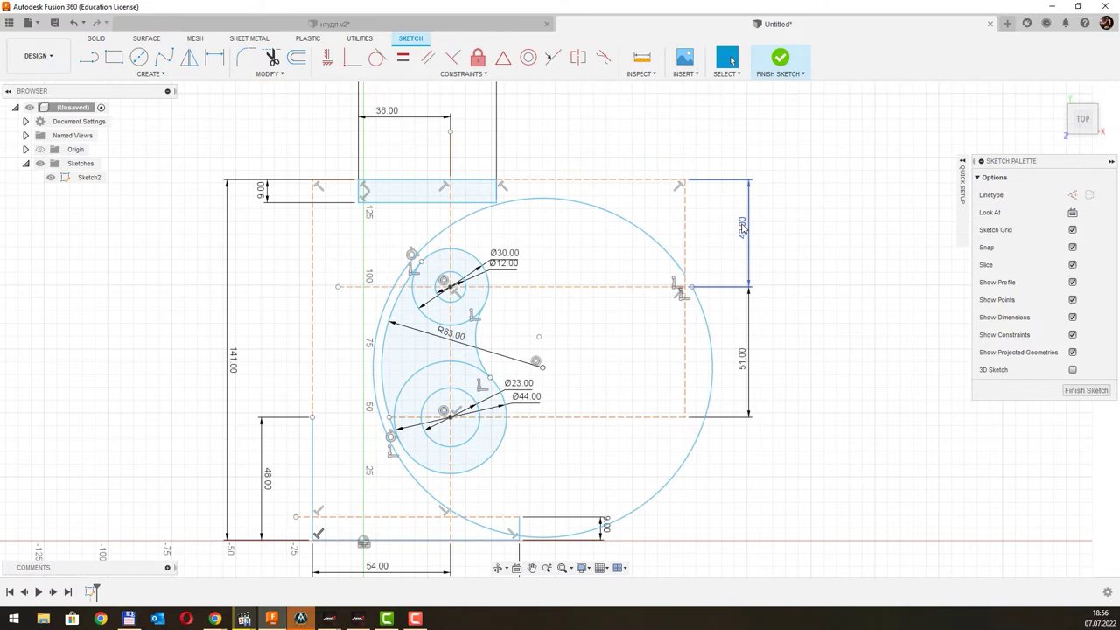
left_click(665, 488)
key("Delete")
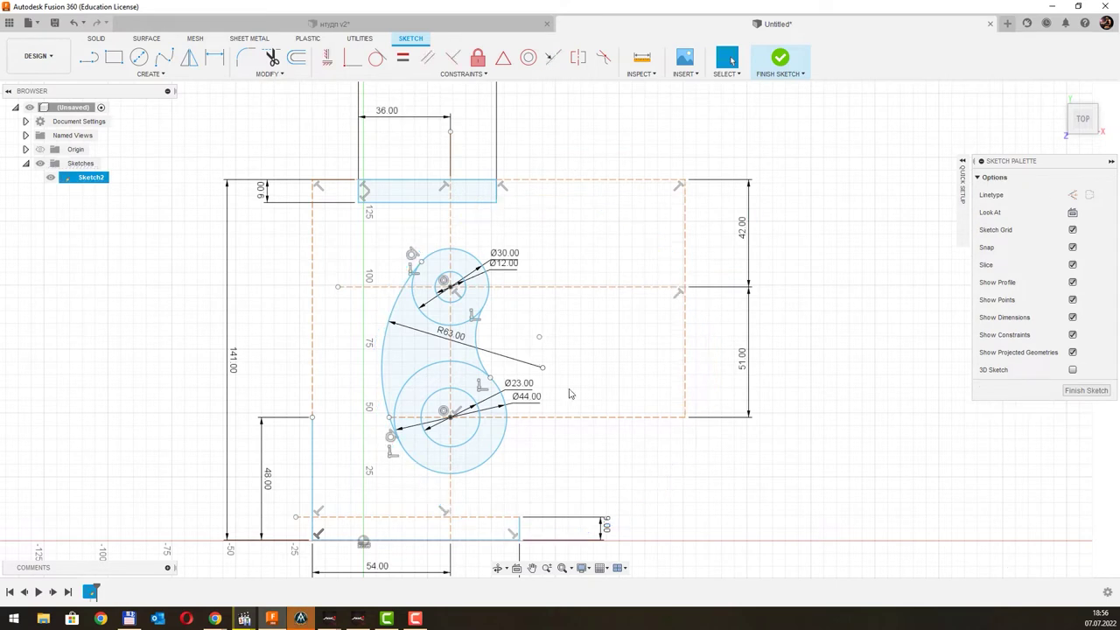
key("l")
key("x")
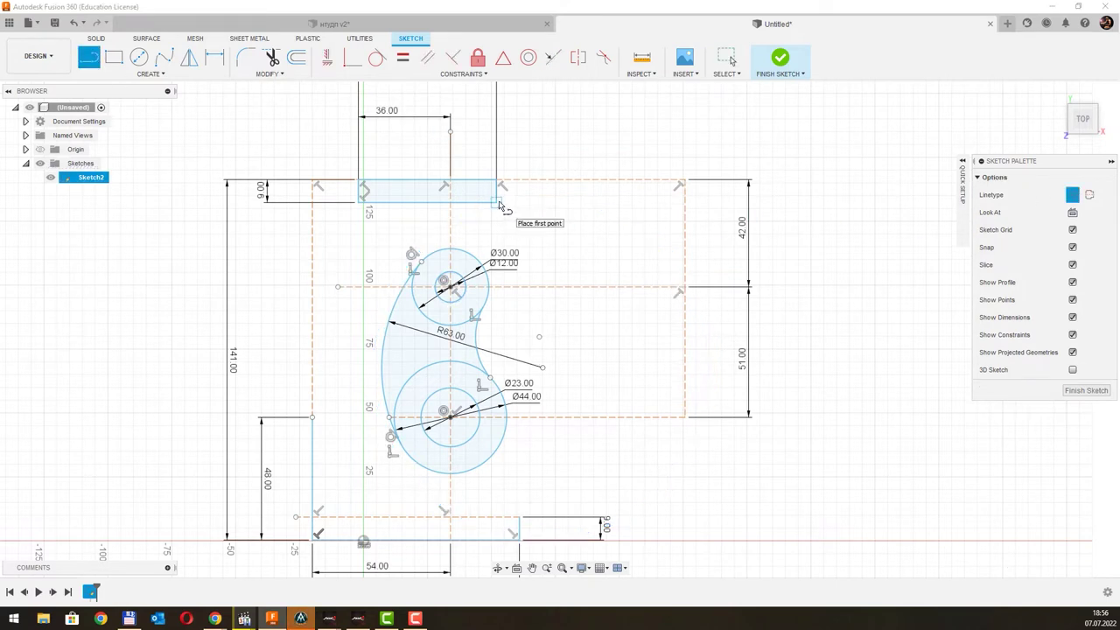
Step: Draw a horizontal construction line to the right from the top-right corner
left_click(499, 205)
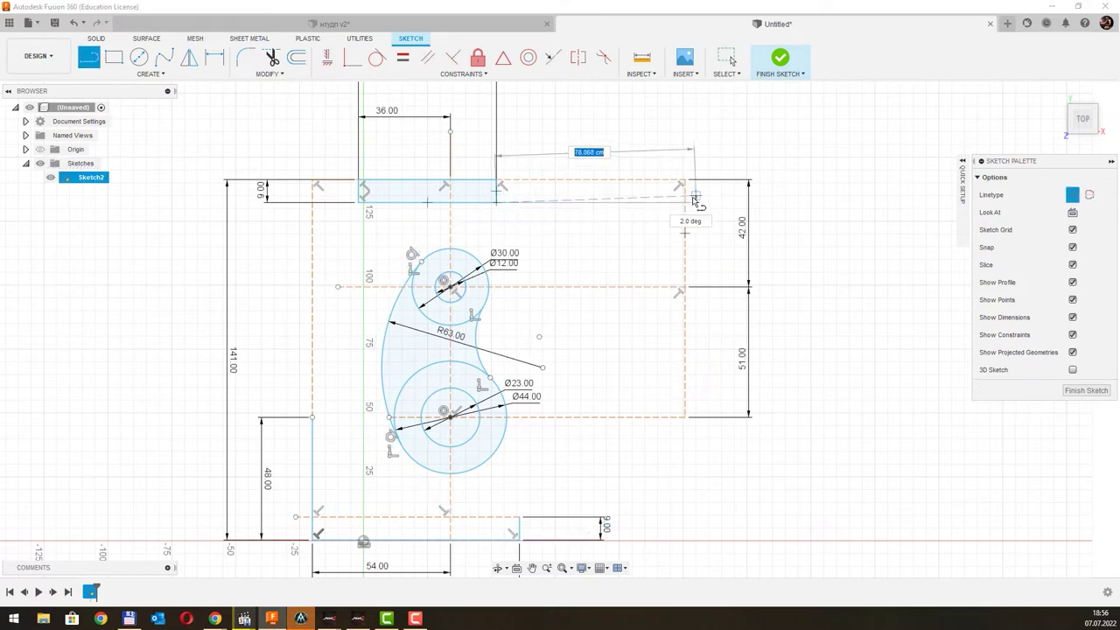
left_click(657, 202)
key("Escape")
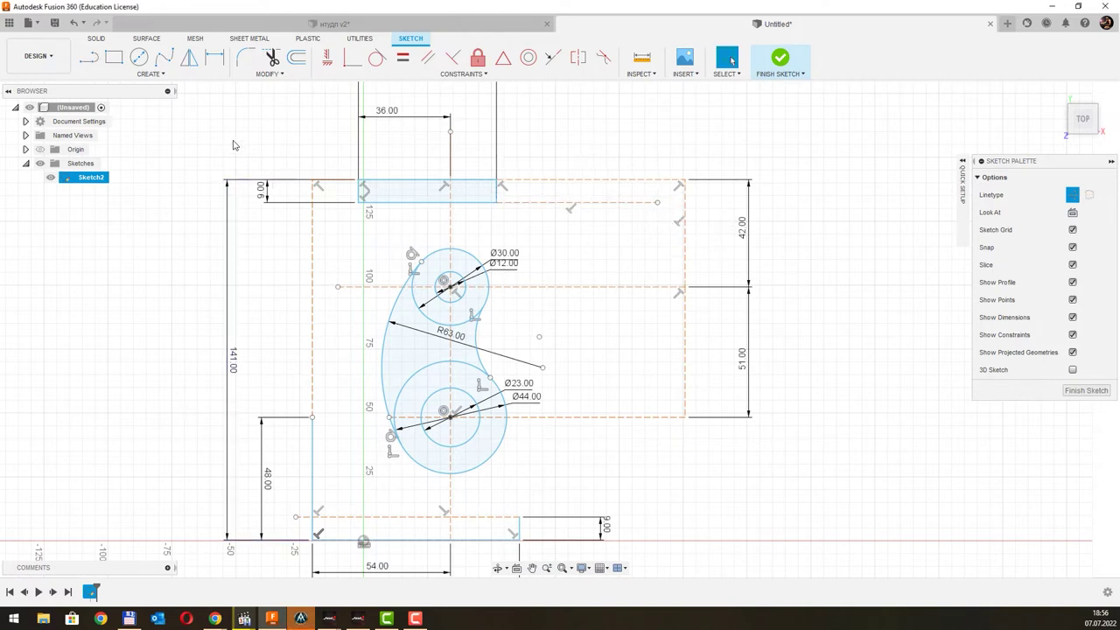
key("d")
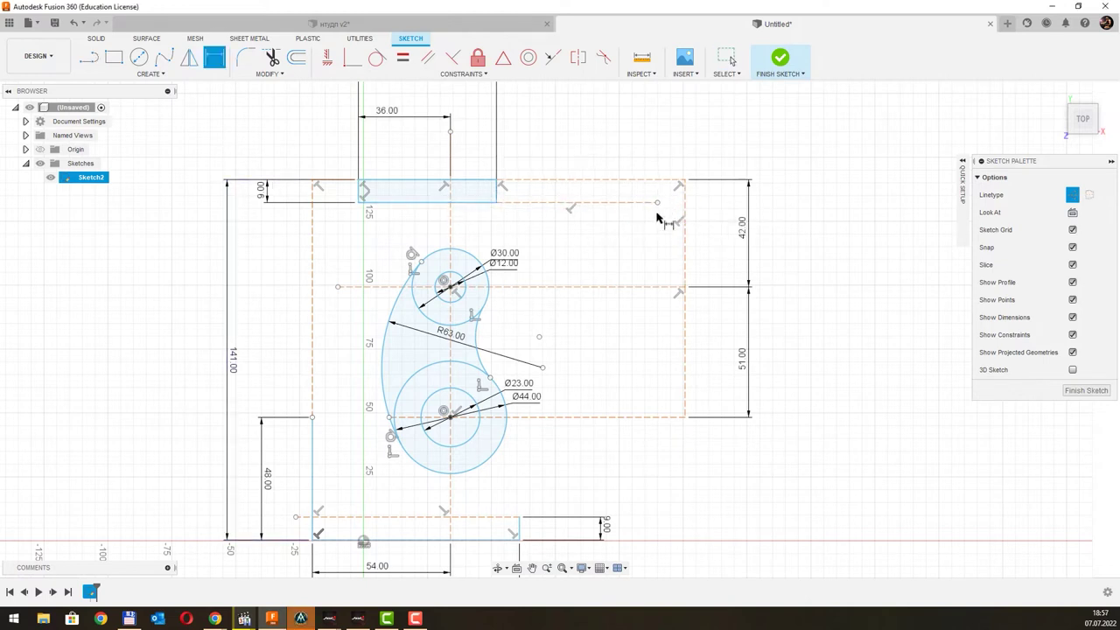
key("l")
Step: Draw a vertical construction line down from its end and give it a driven 33.00 dimension
left_click(657, 202)
left_click(657, 286)
key("Escape")
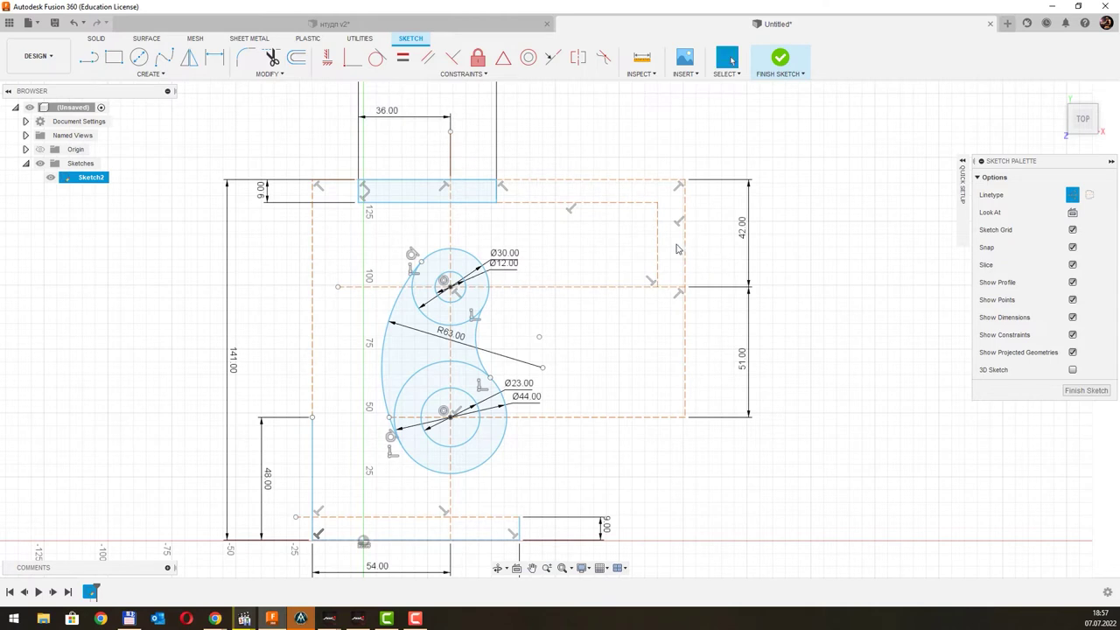
key("d")
left_click(658, 248)
left_click(714, 239)
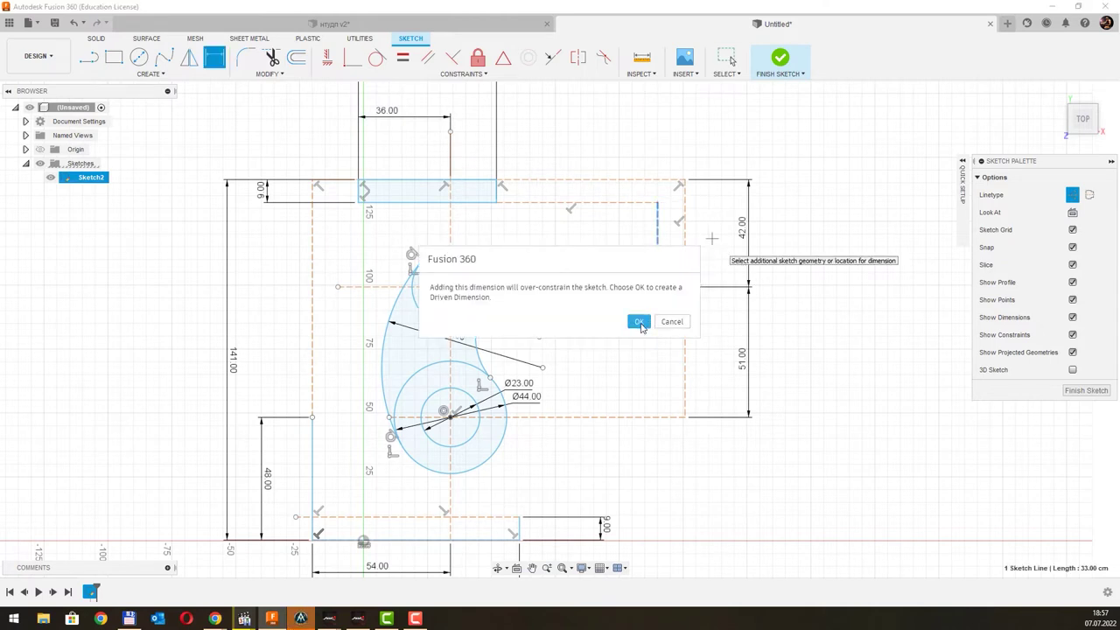
left_click(640, 322)
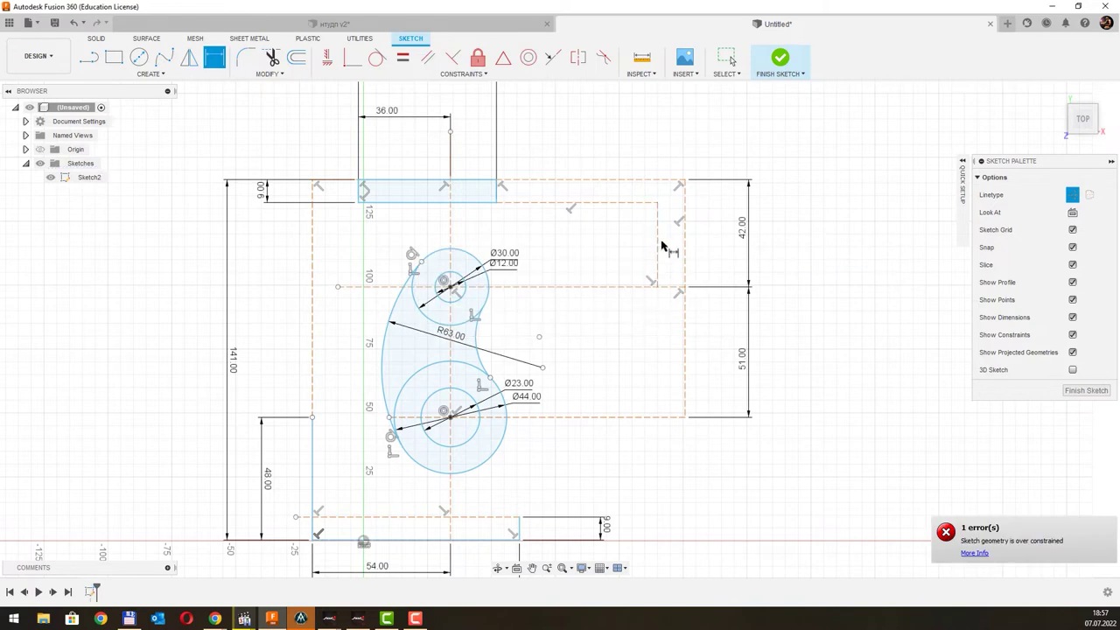
left_click(663, 245)
left_click(708, 241)
key("Return")
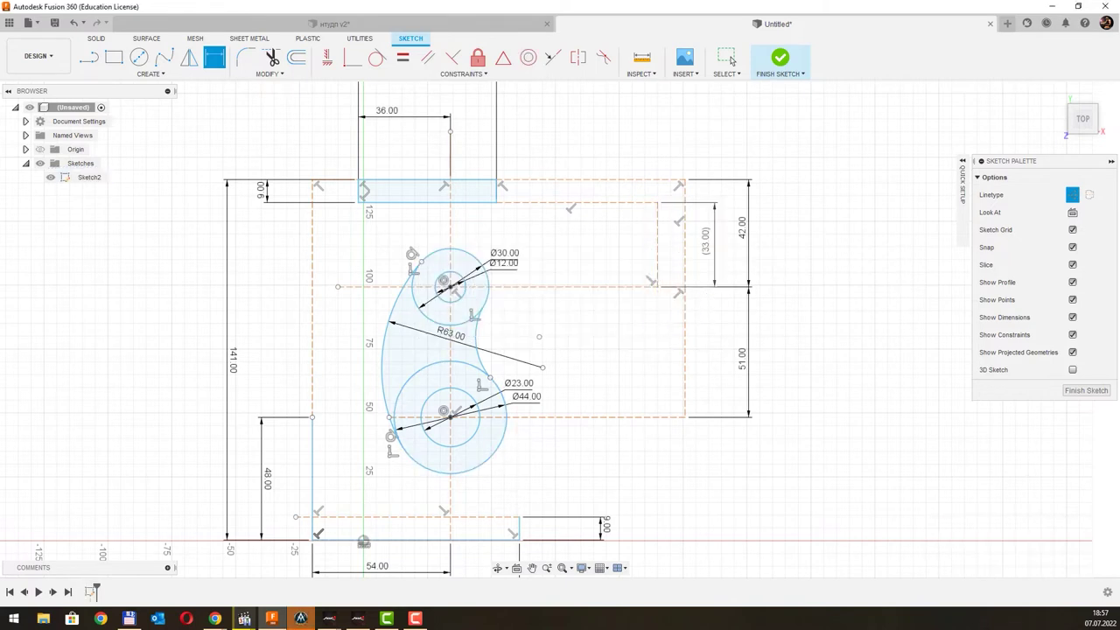
scroll(505, 250, "up", 2)
Step: Draw a circle near the top of the bracket and dimension it to Ø26
key("c")
left_click(518, 285)
key("Escape")
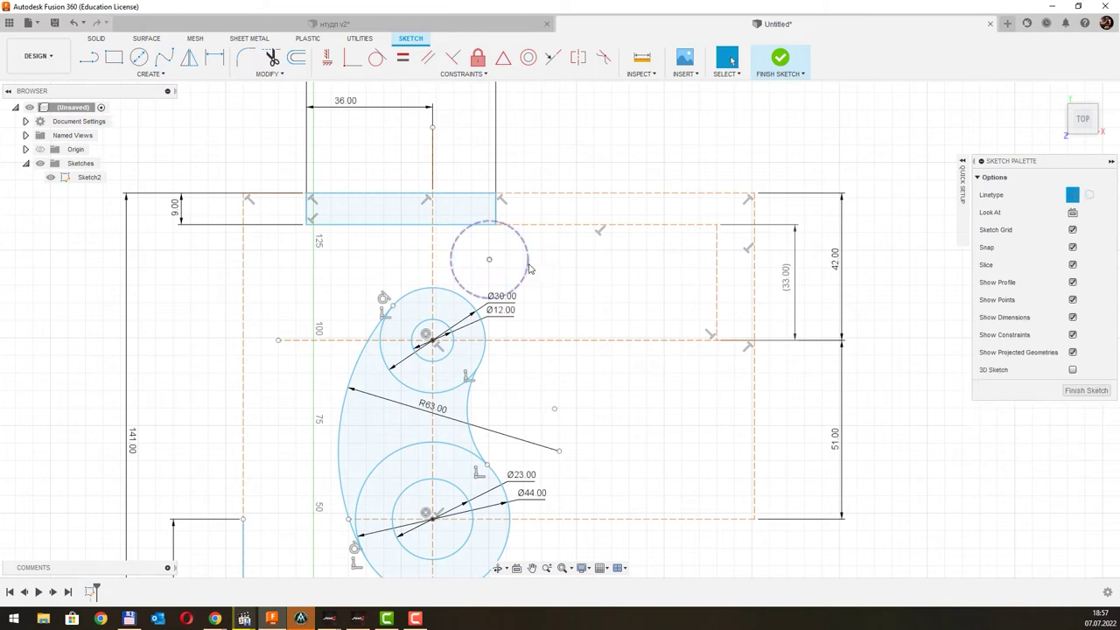
left_click(528, 269)
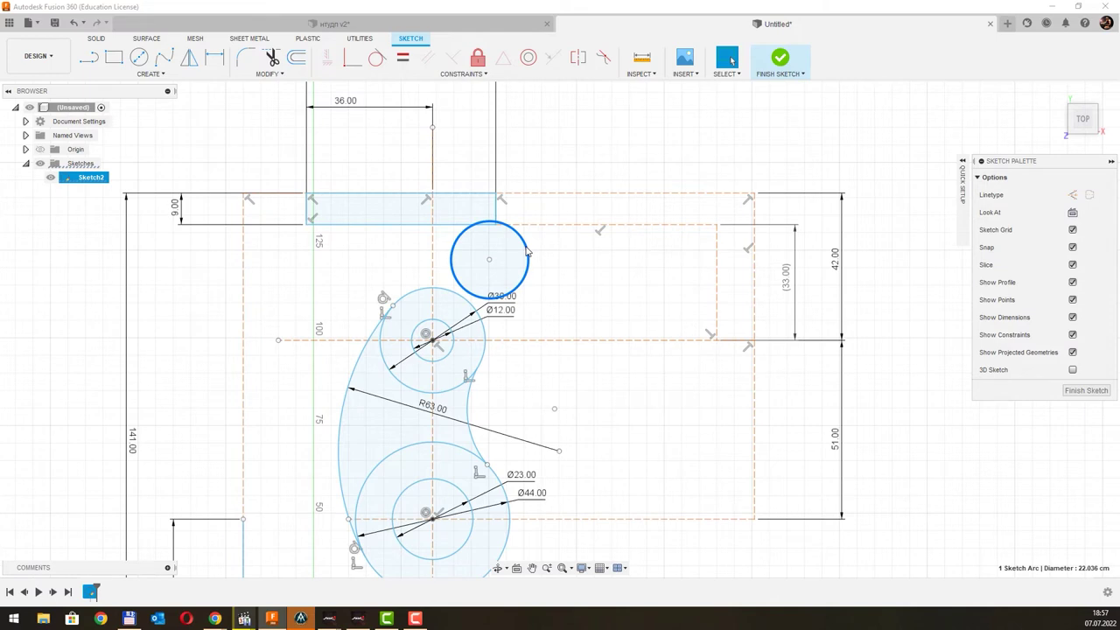
key("d")
left_click(528, 256)
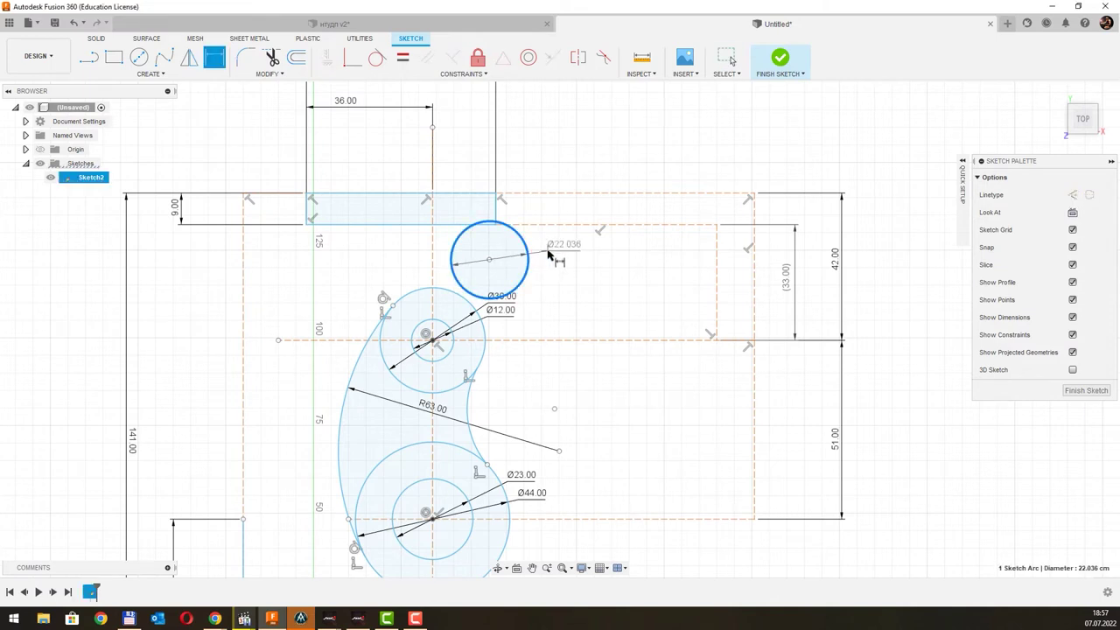
left_click(549, 254)
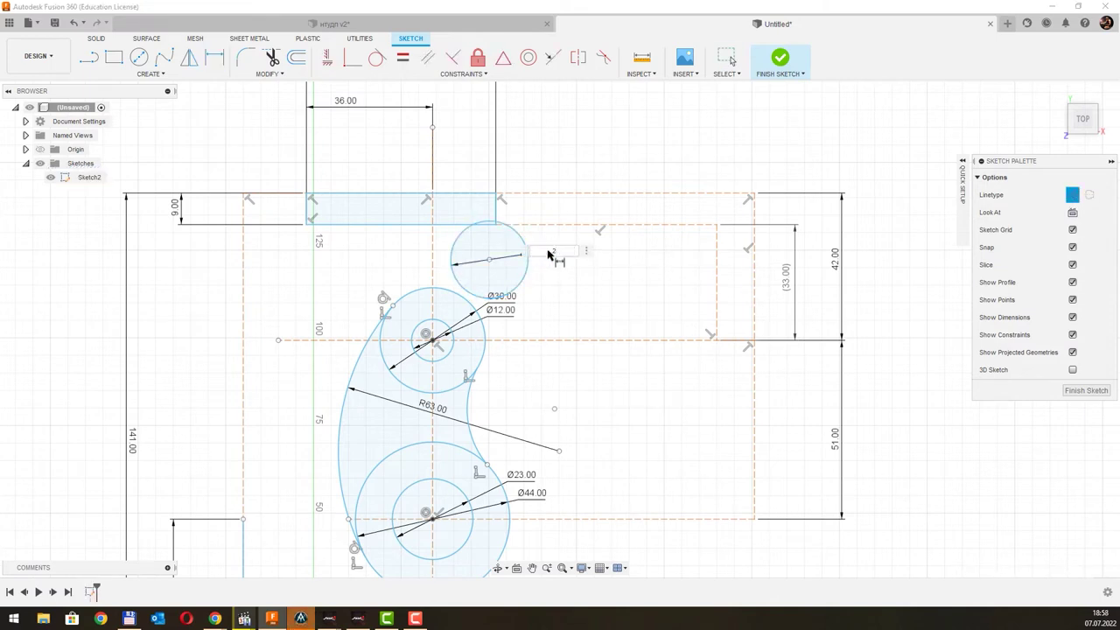
type("6")
key("Return")
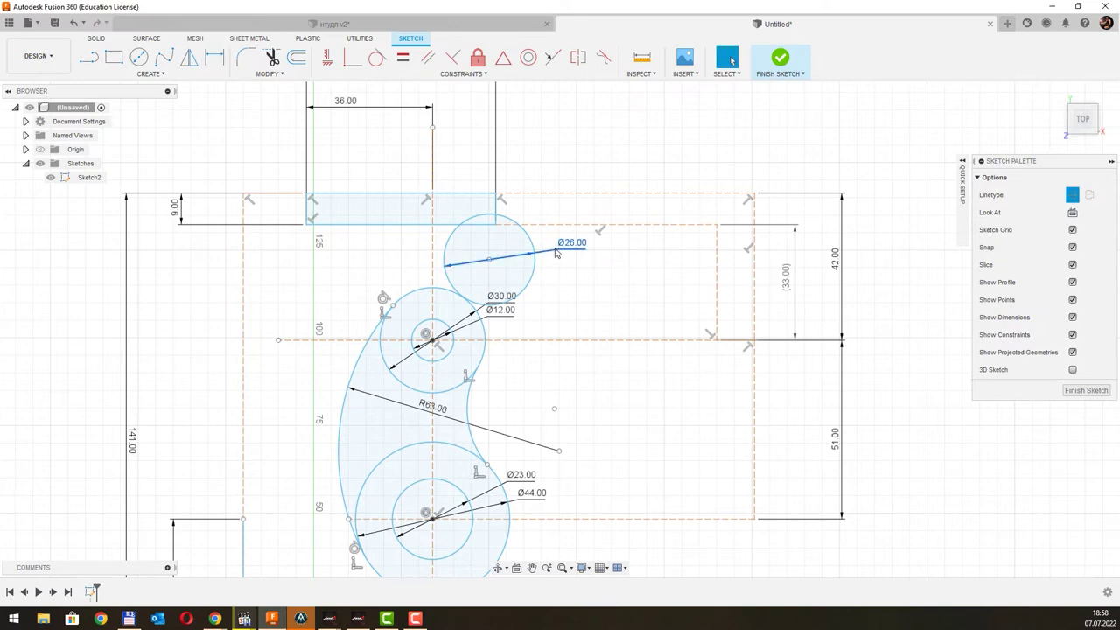
Step: Display the circle's dimension as R13 and move the circle down and right
right_click(556, 253)
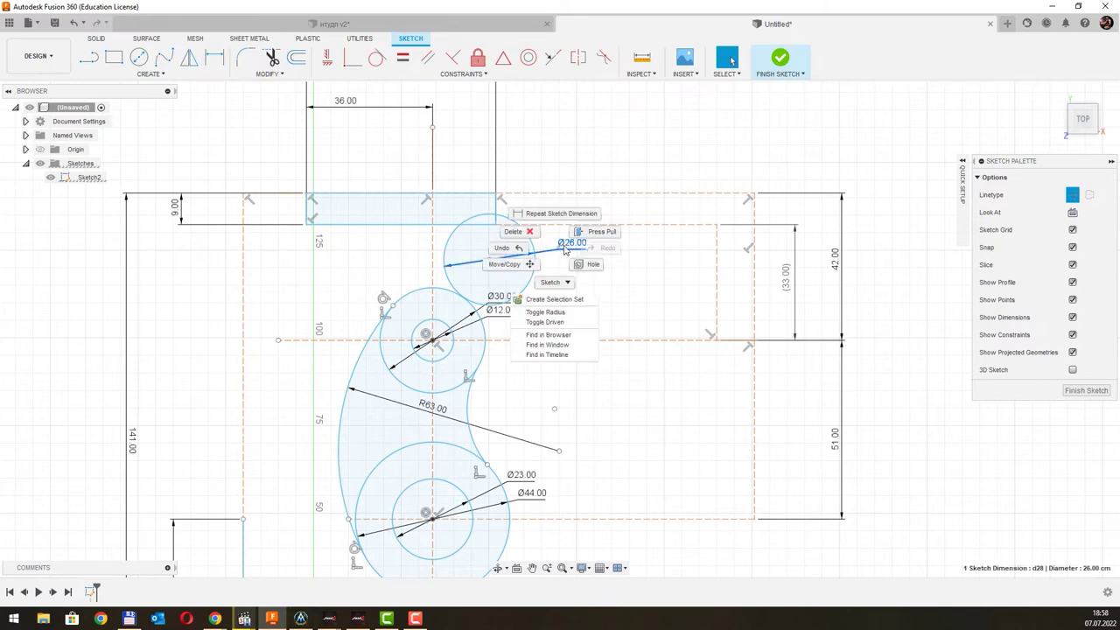
left_click(566, 314)
left_click(534, 264)
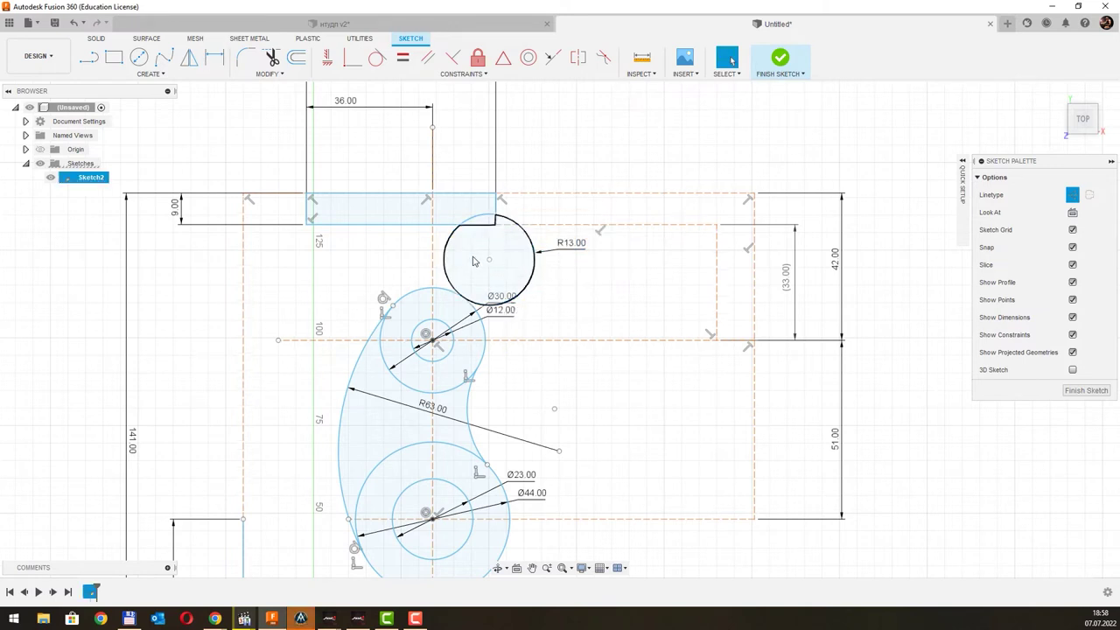
left_click_drag(490, 259, 527, 280)
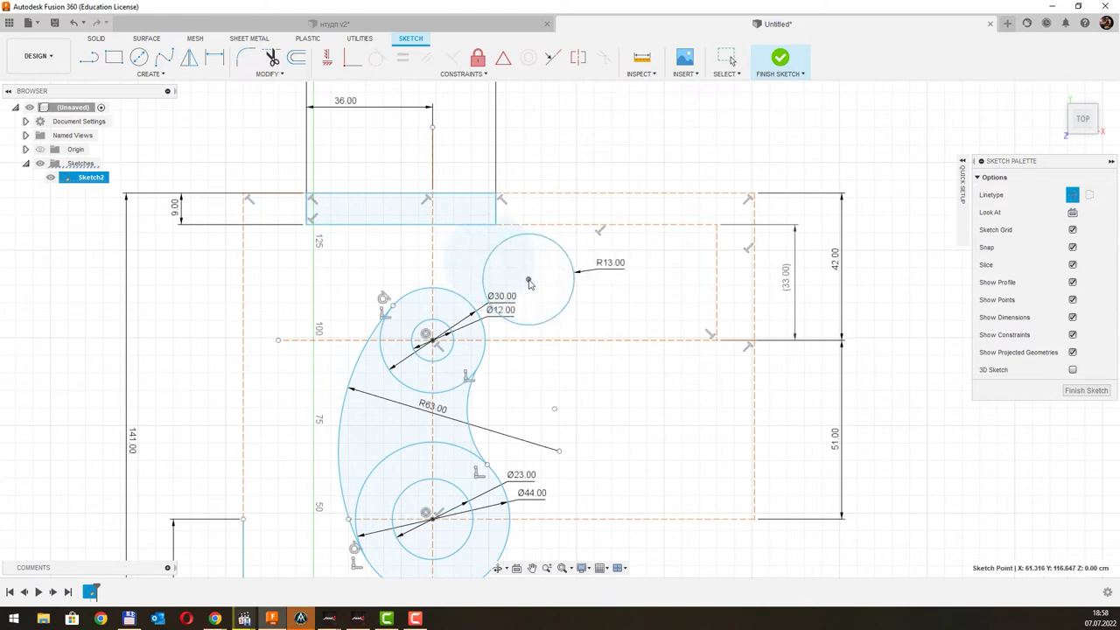
left_click(388, 149)
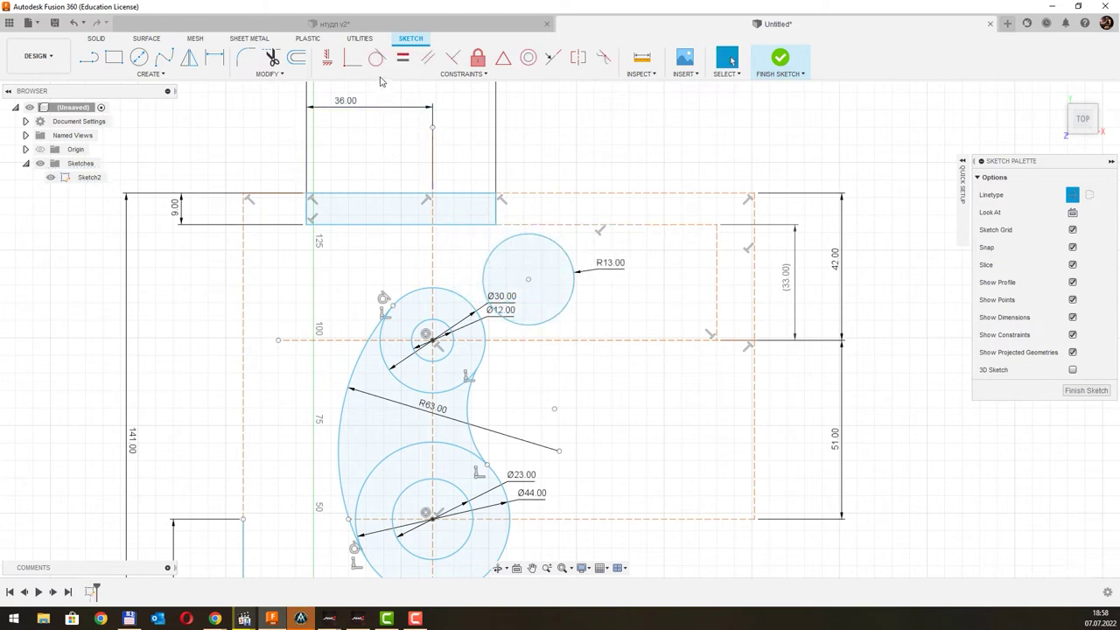
Step: Make the R13 circle tangent to the block's bottom edge and the Ø30 arc
left_click(492, 239)
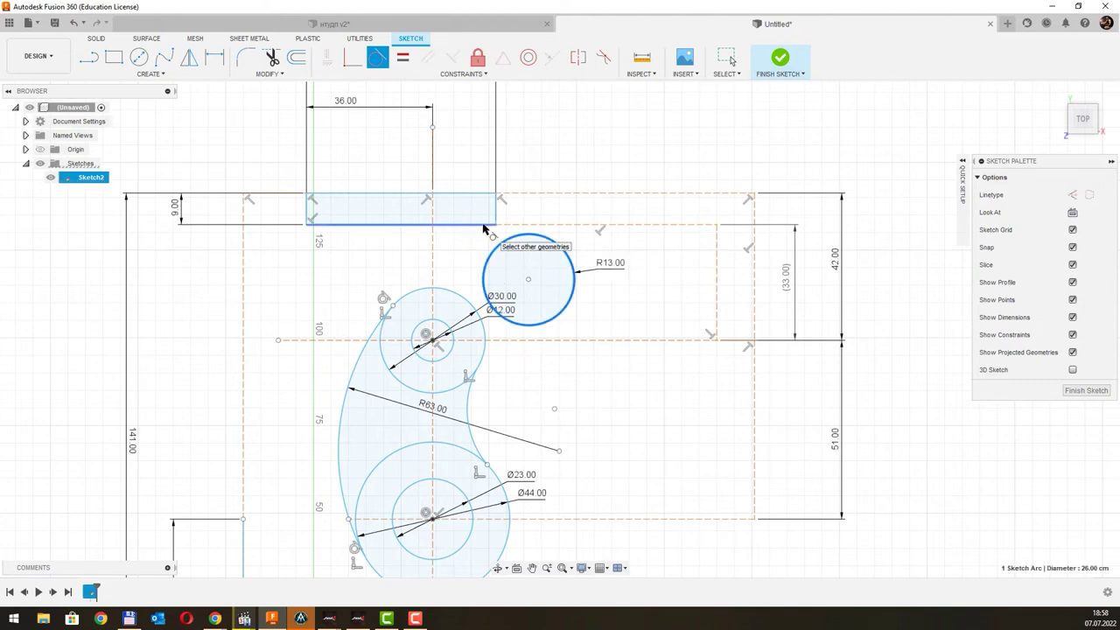
left_click(492, 225)
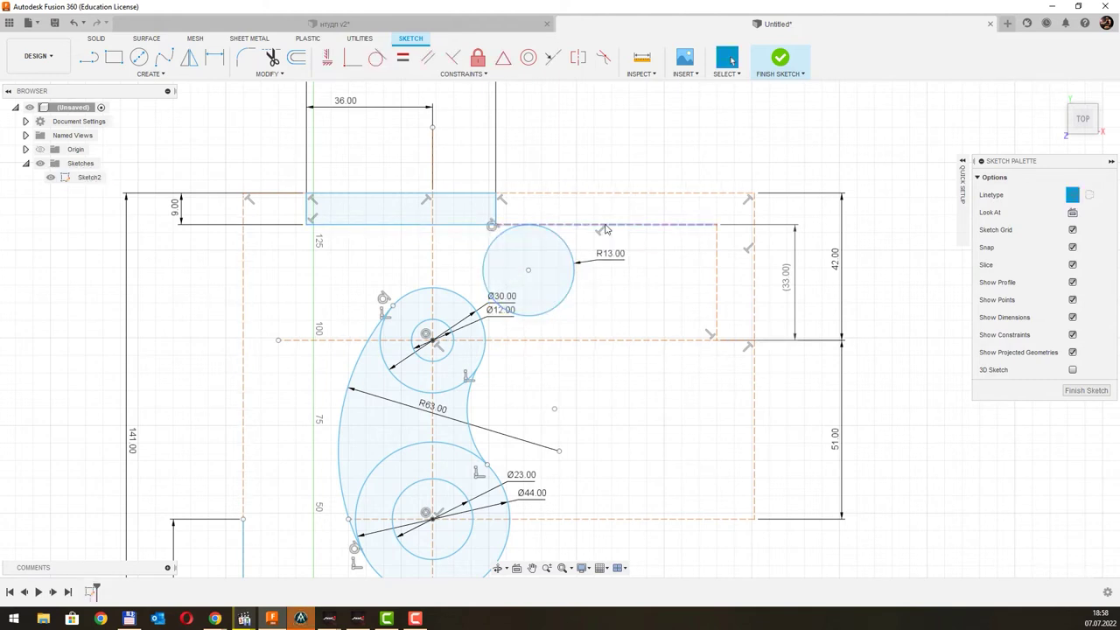
key("ctrl+z")
left_click(483, 240)
left_click(476, 225)
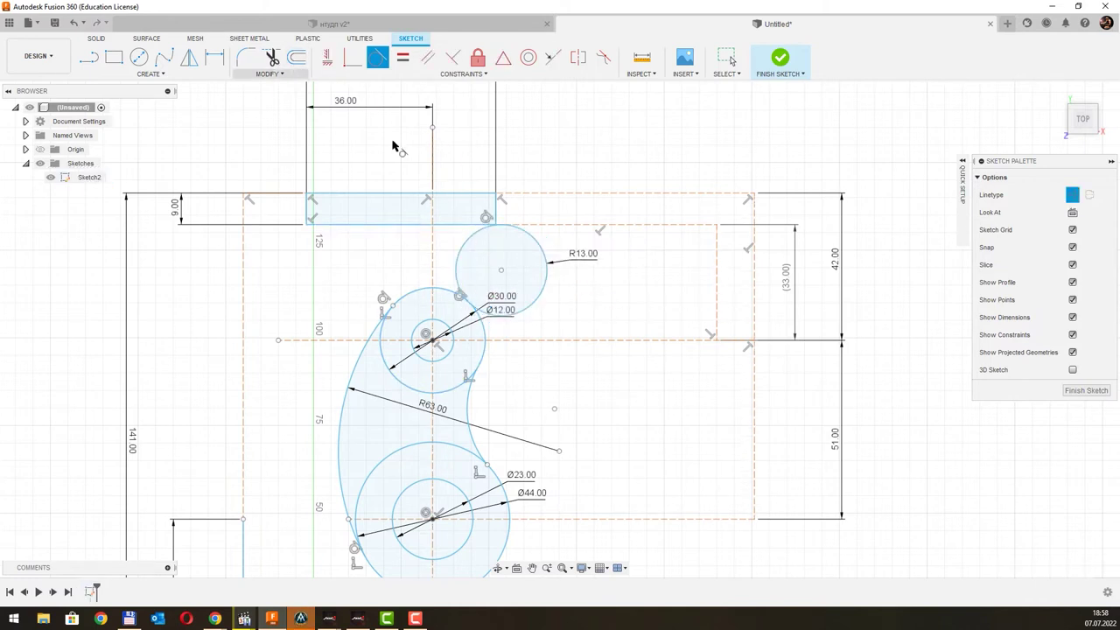
key("Escape")
left_click_drag(583, 254, 483, 265)
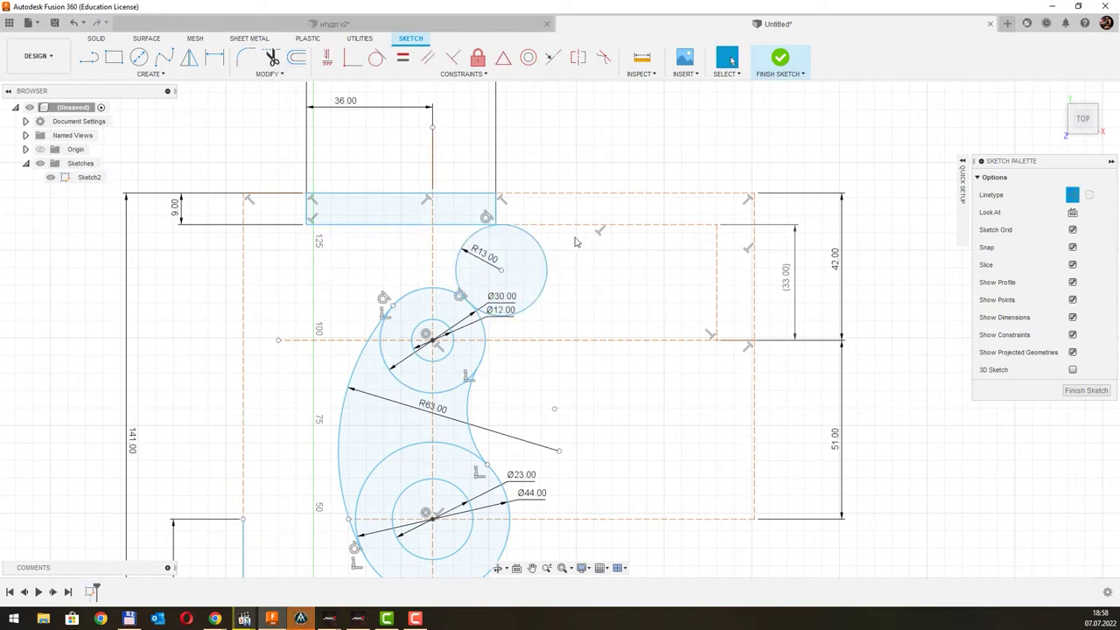
Step: Trim the unneeded part of the R13 circle, leaving a connecting arc
left_click(273, 58)
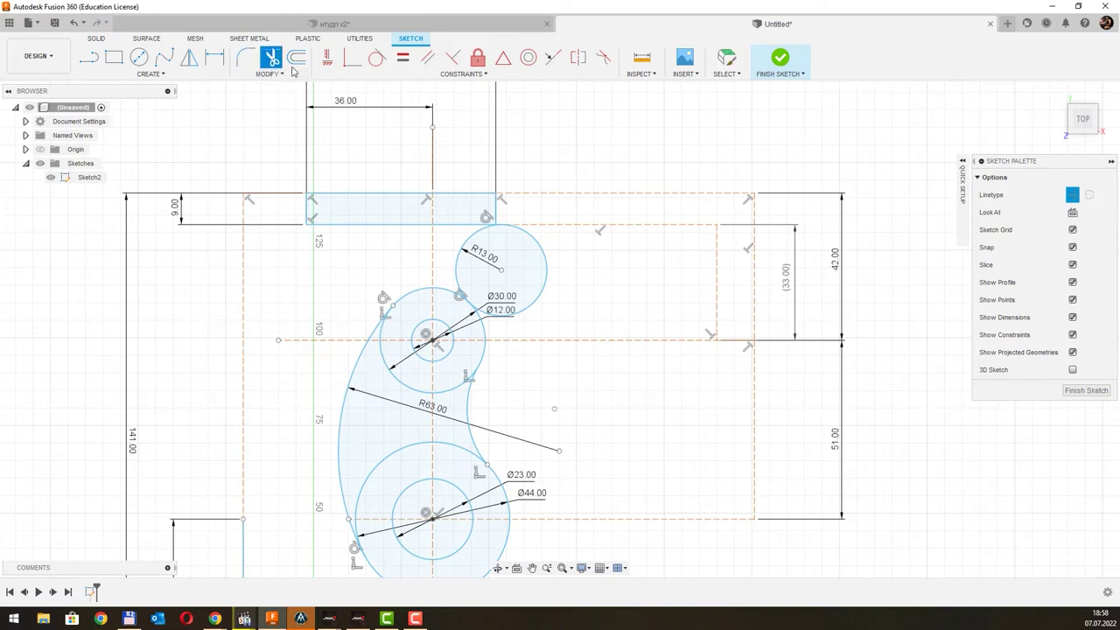
left_click(536, 243)
scroll(536, 243, "up", 3)
scroll(535, 243, "down", 4)
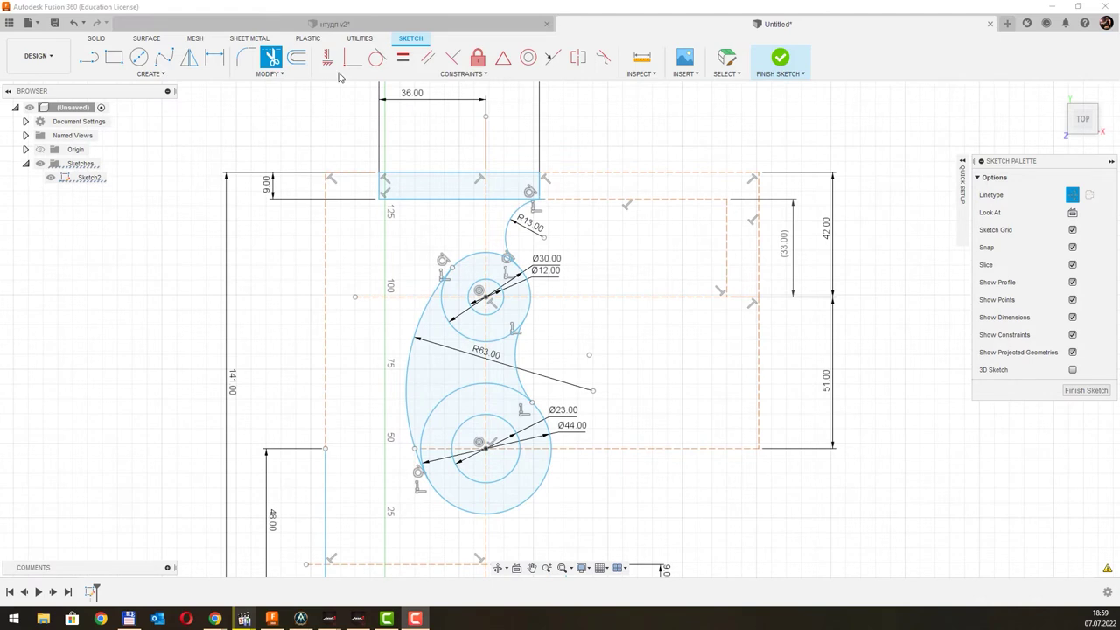
Step: Offset the R63 arc 15 outward into an R78 arc and make it a solid curve
left_click(296, 58)
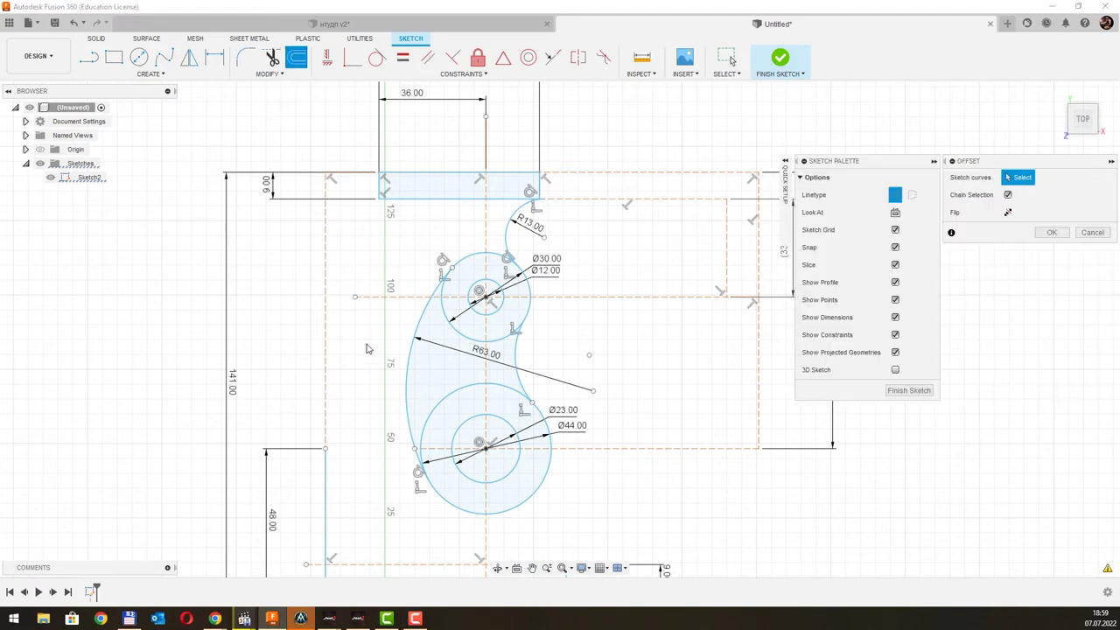
left_click(408, 366)
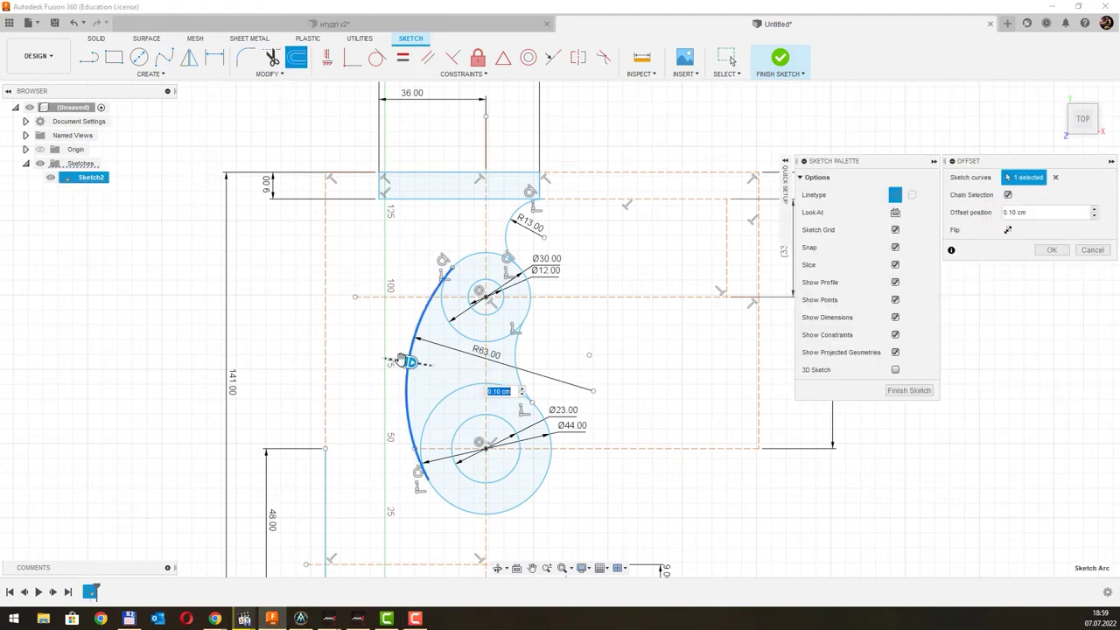
left_click_drag(407, 362, 389, 357)
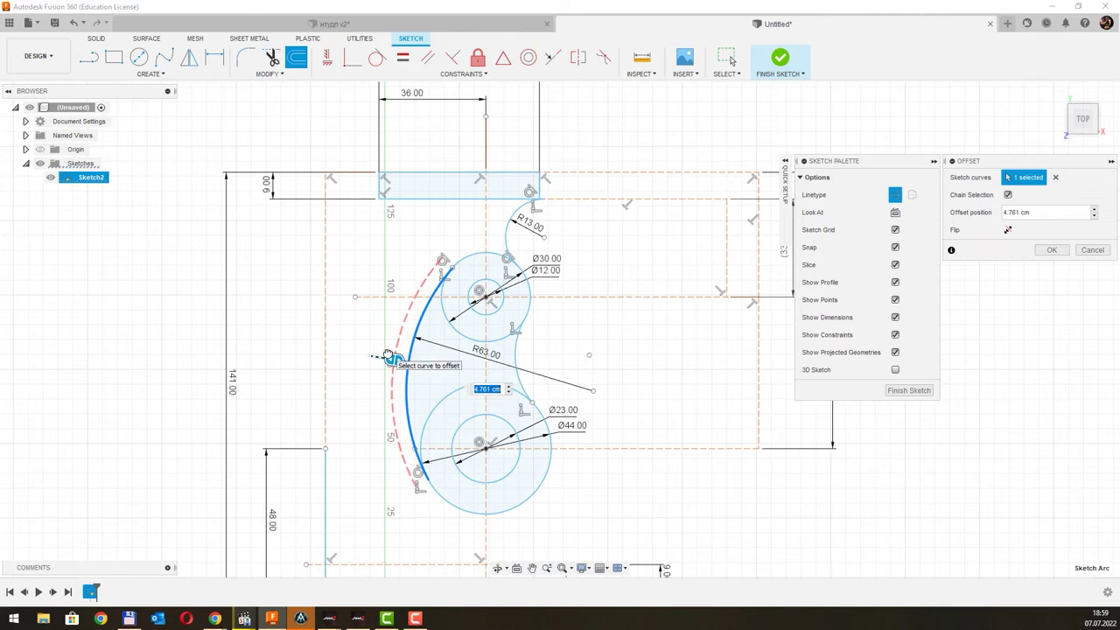
key("Return")
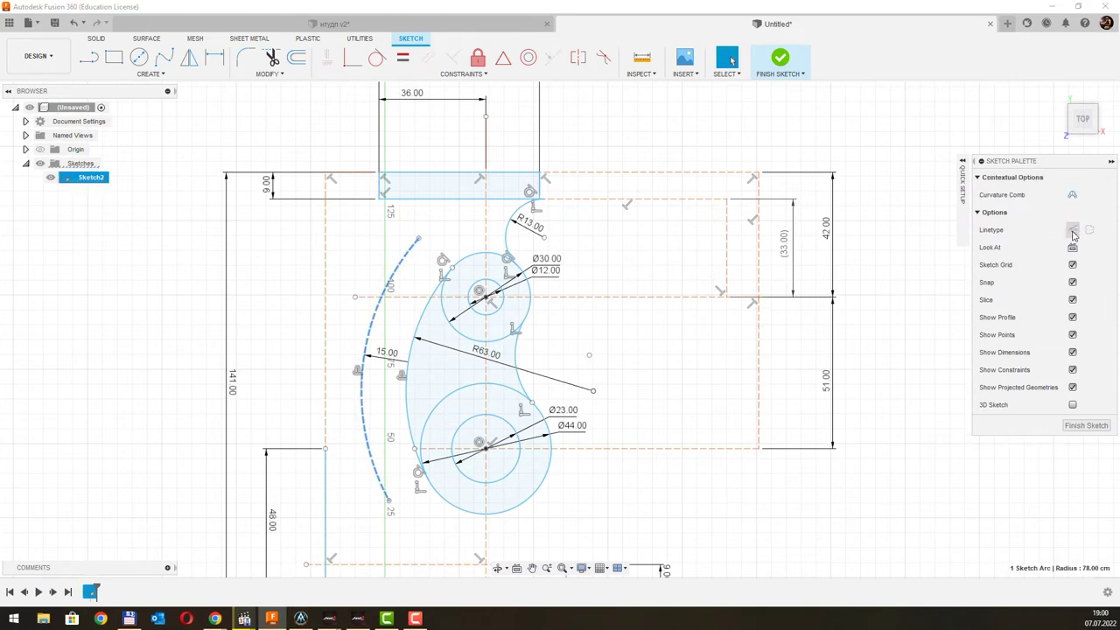
left_click(364, 411)
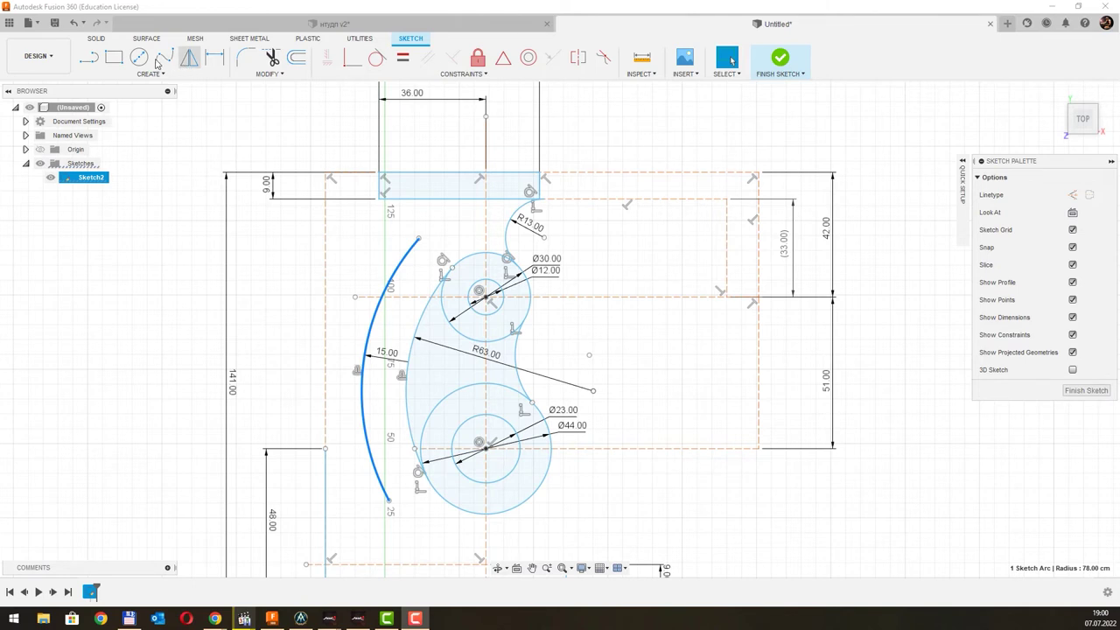
Step: Draw a solid Ø22 circle near the top block's left corner
key("c")
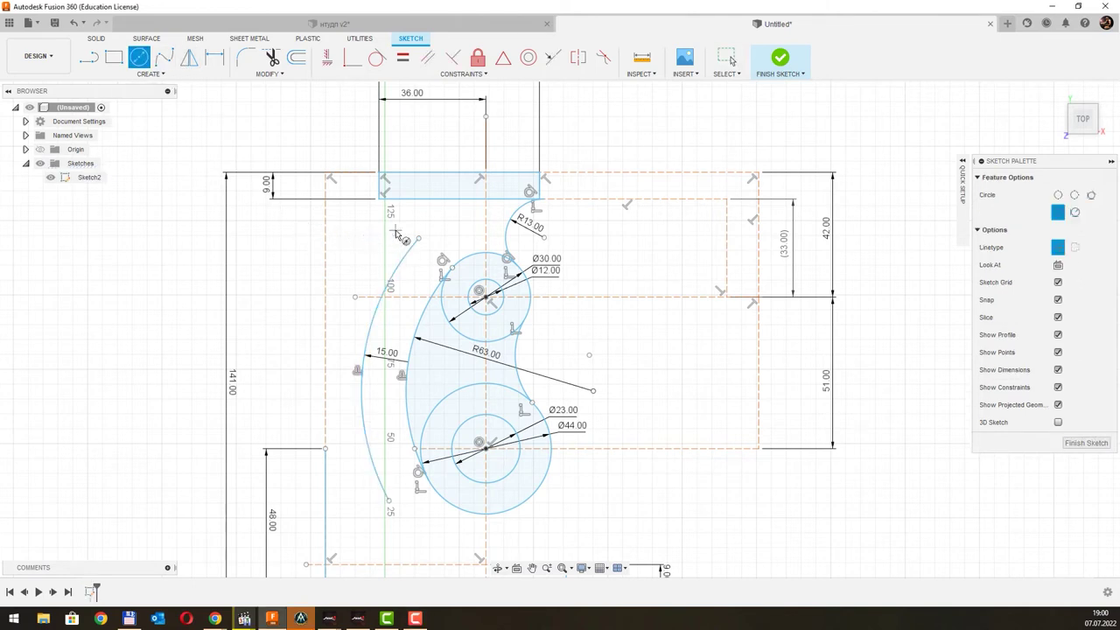
left_click(396, 232)
key("Return")
key("Escape")
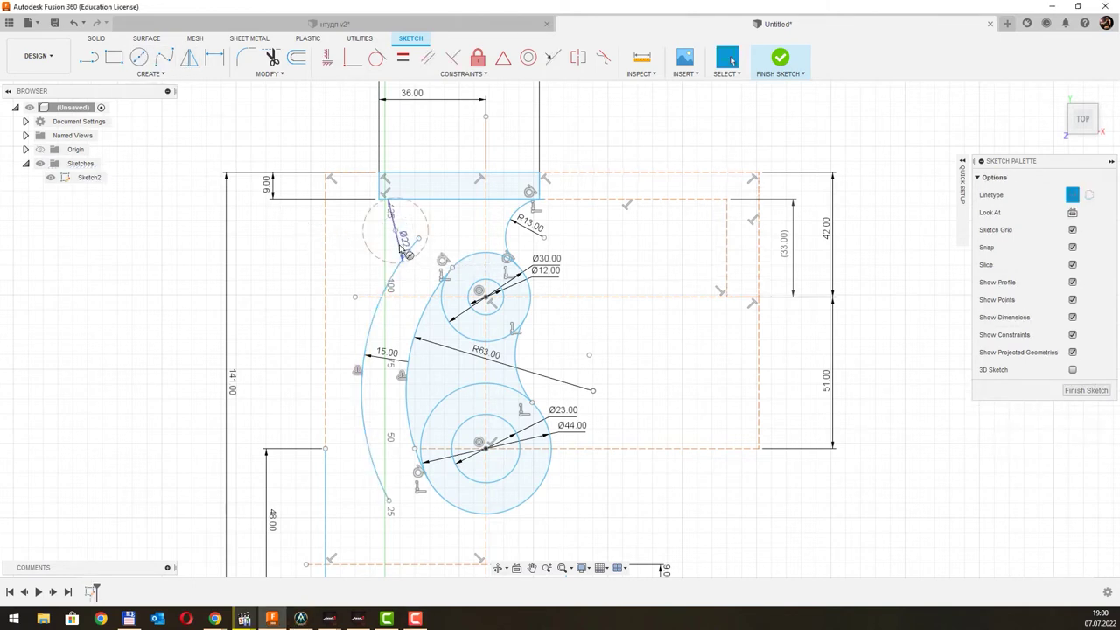
left_click(428, 219)
left_click(1064, 231)
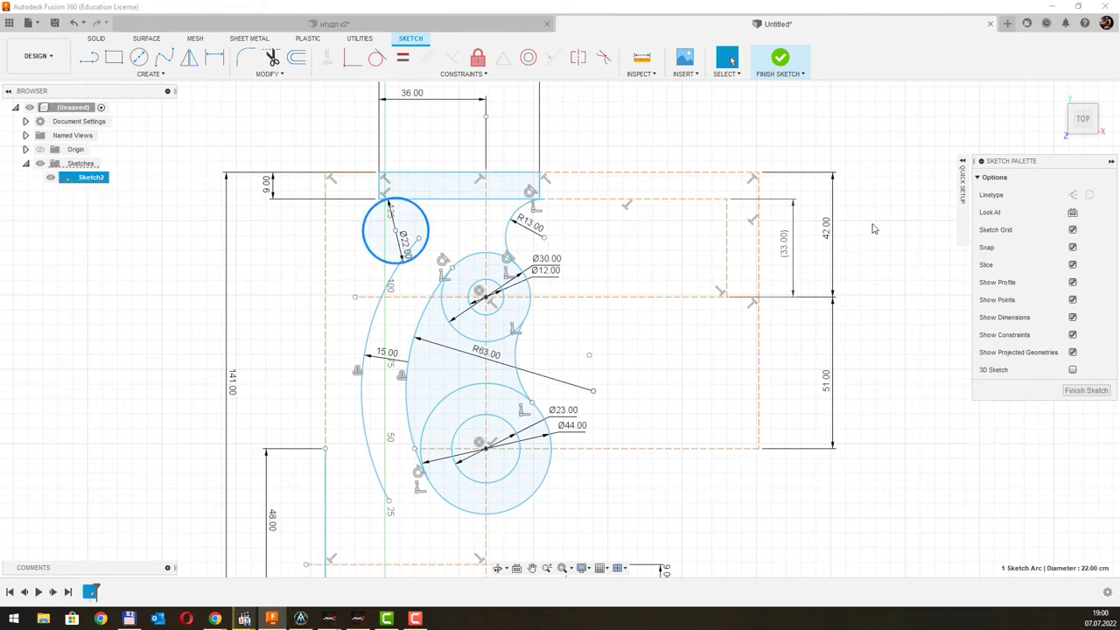
left_click(392, 217)
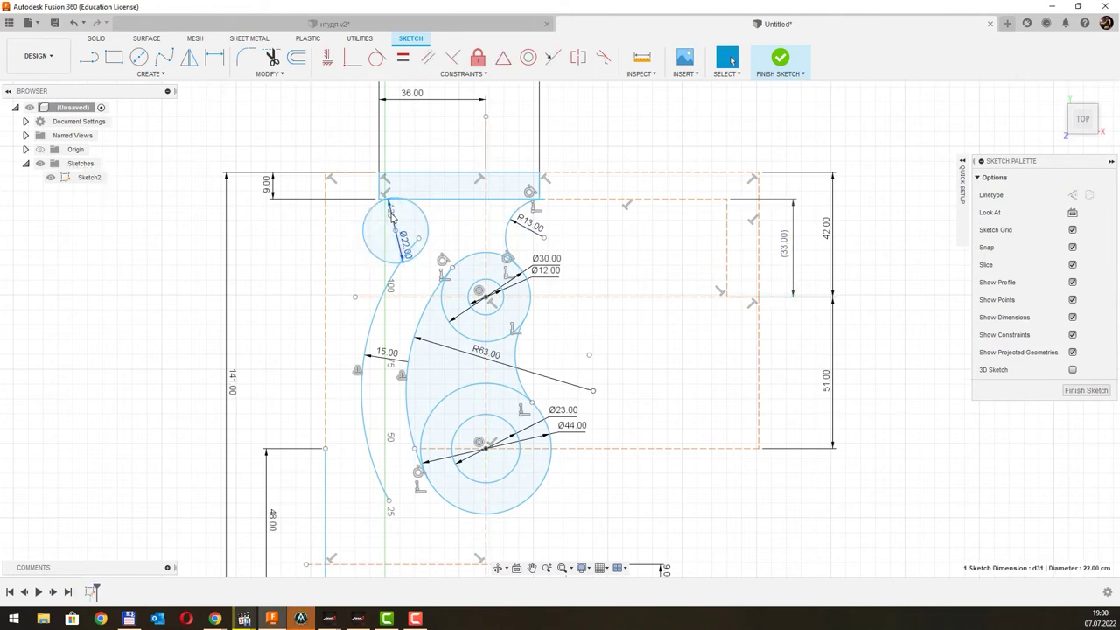
left_click_drag(392, 217, 413, 224)
Step: Show the circle as R11, shift it left, and make it tangent to the block edge and offset arc
right_click(407, 223)
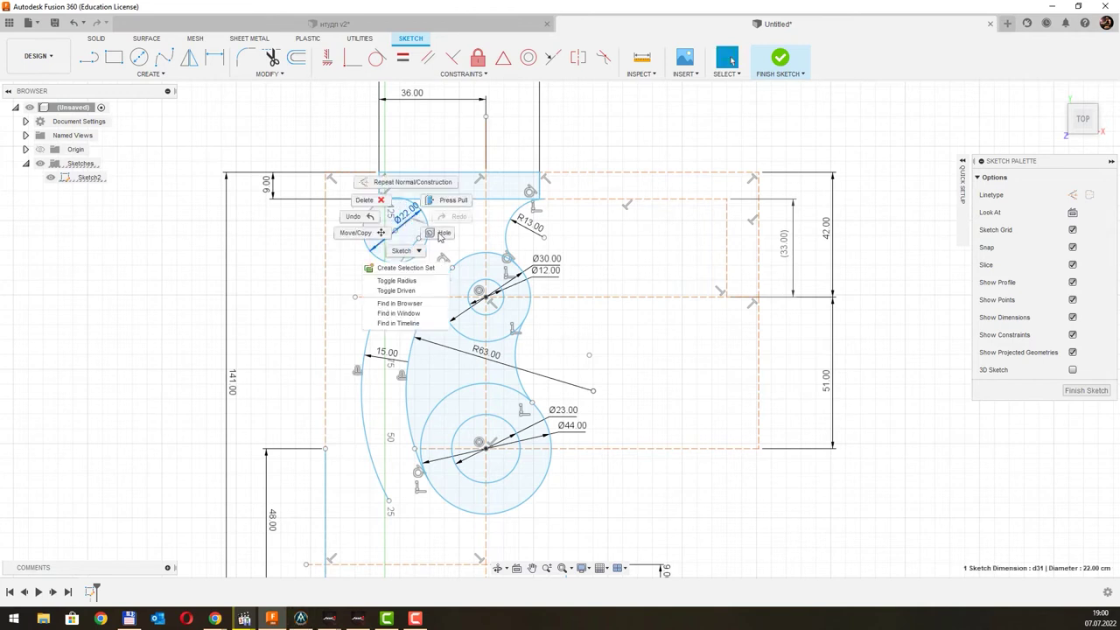
left_click(417, 282)
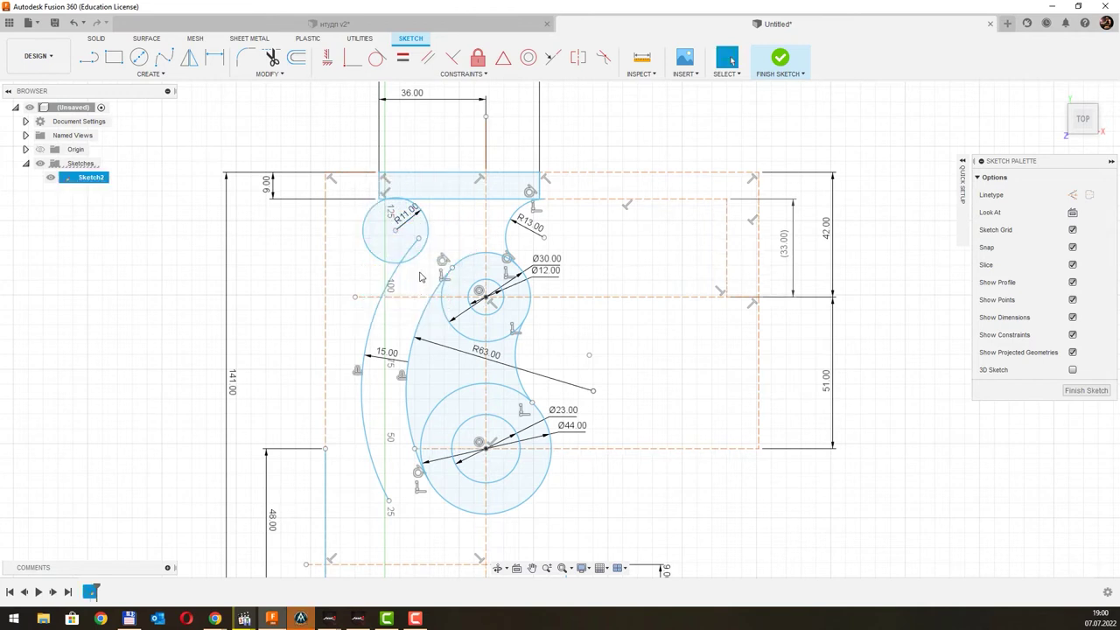
left_click(428, 227)
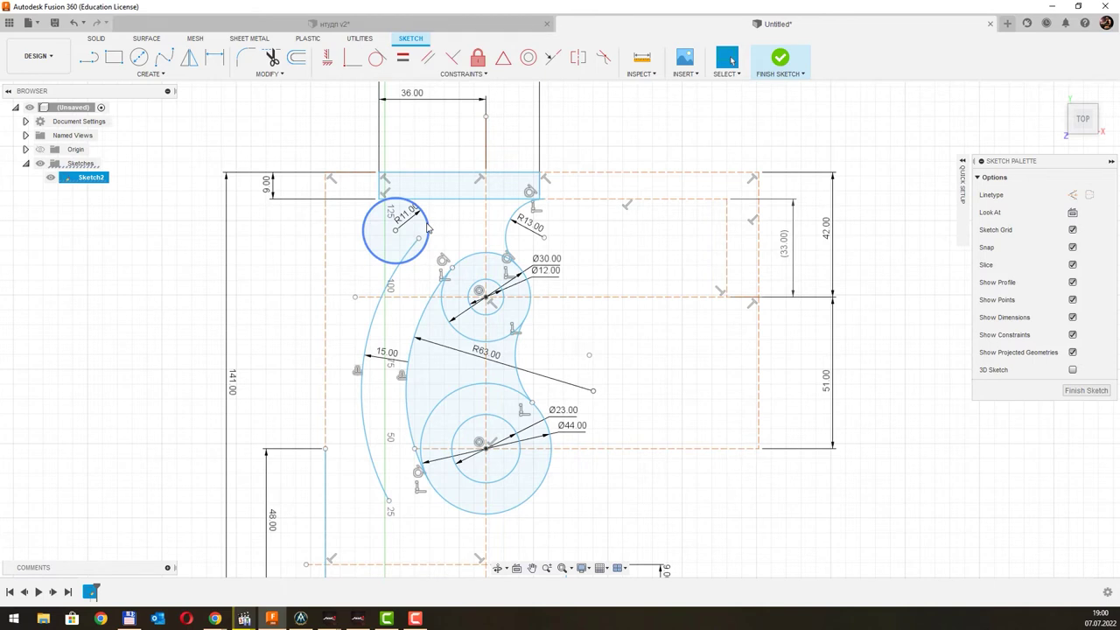
mouse_move(395, 239)
left_mouse_down()
mouse_move(357, 244)
mouse_move(367, 244)
left_mouse_up()
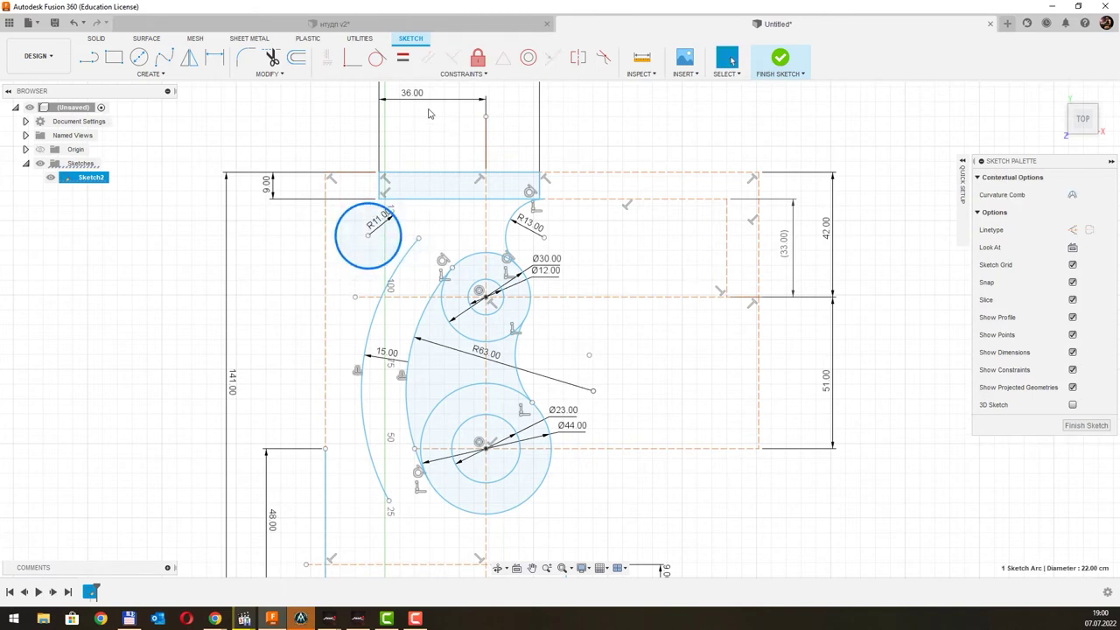
left_click(377, 59)
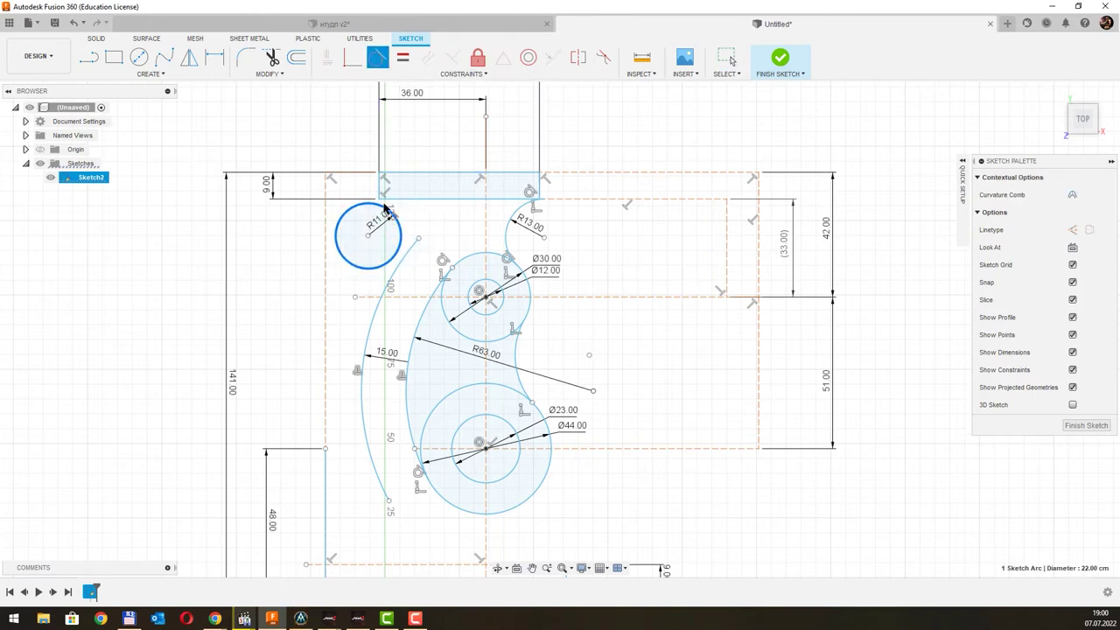
left_click(407, 200)
left_click(400, 214)
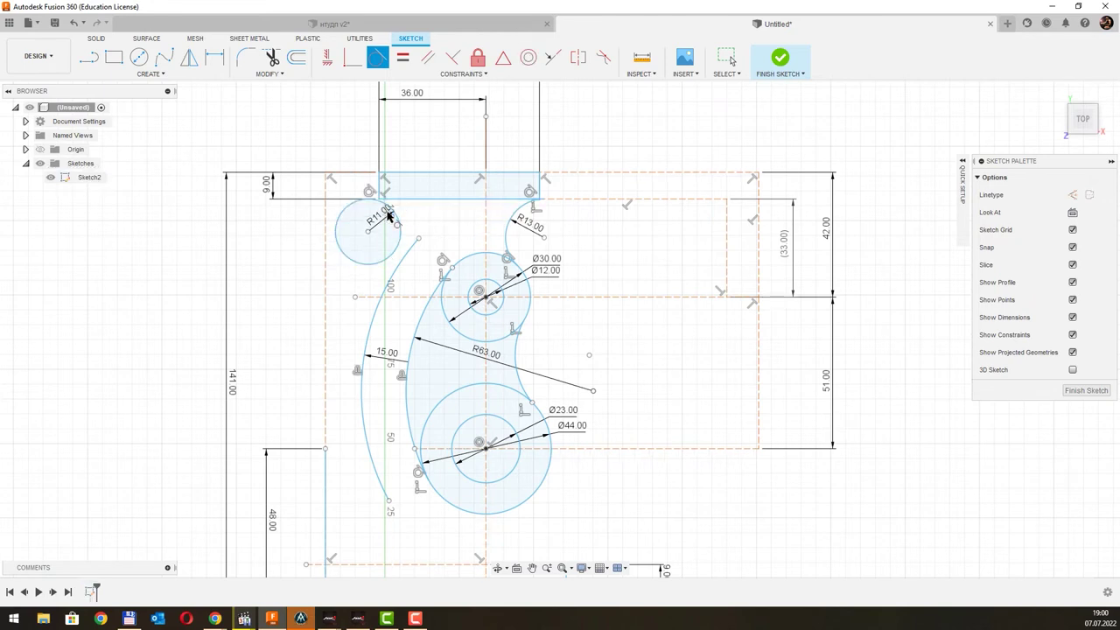
left_click(405, 249)
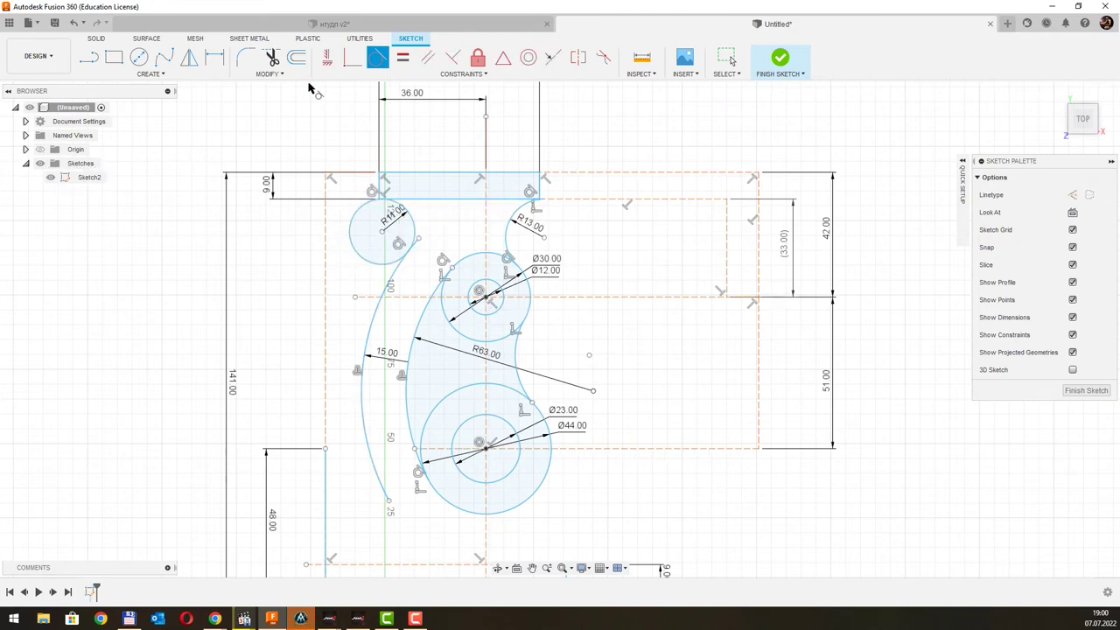
Step: Trim away the outer part of the R11 circle, leaving the rounding arc
left_click(273, 58)
left_click(357, 255)
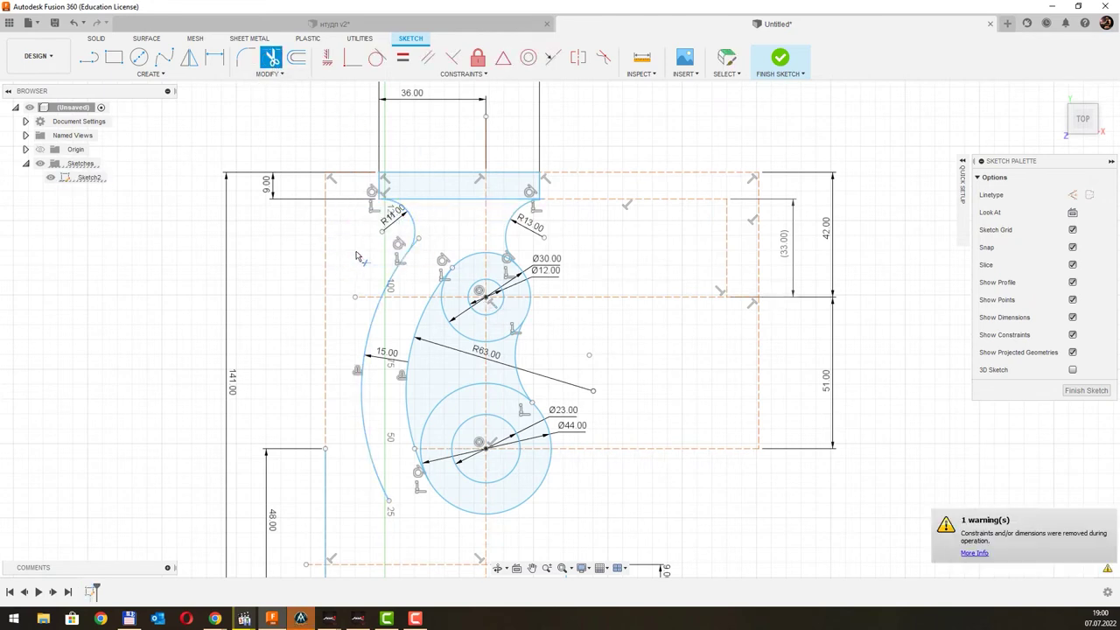
scroll(420, 241, "up", 5)
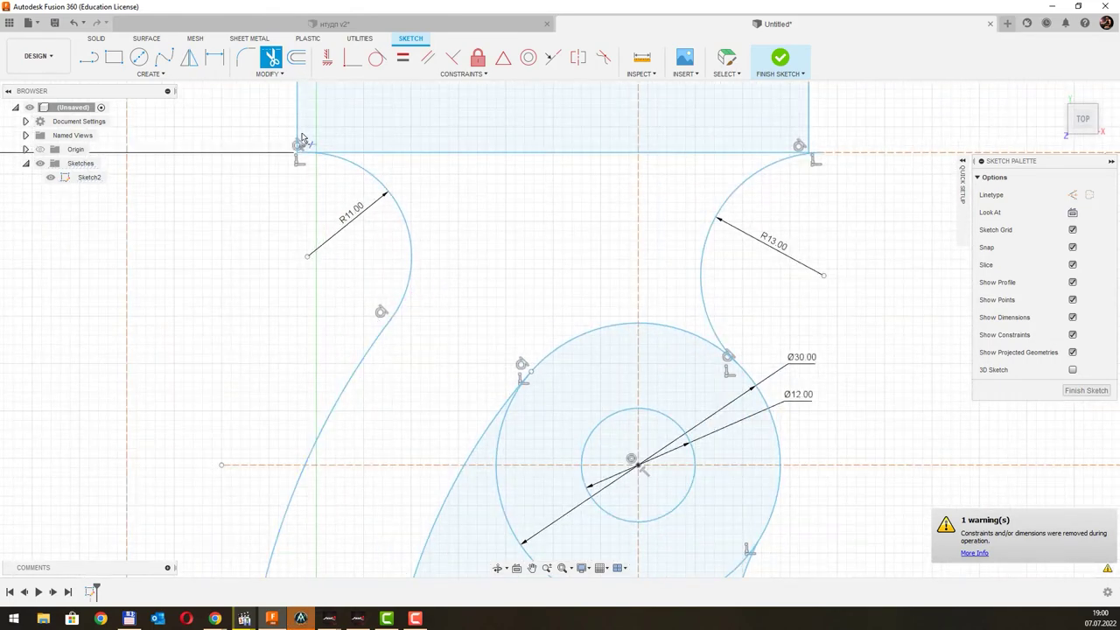
scroll(302, 140, "up", 2)
scroll(333, 208, "down", 6)
scroll(334, 299, "down", 2)
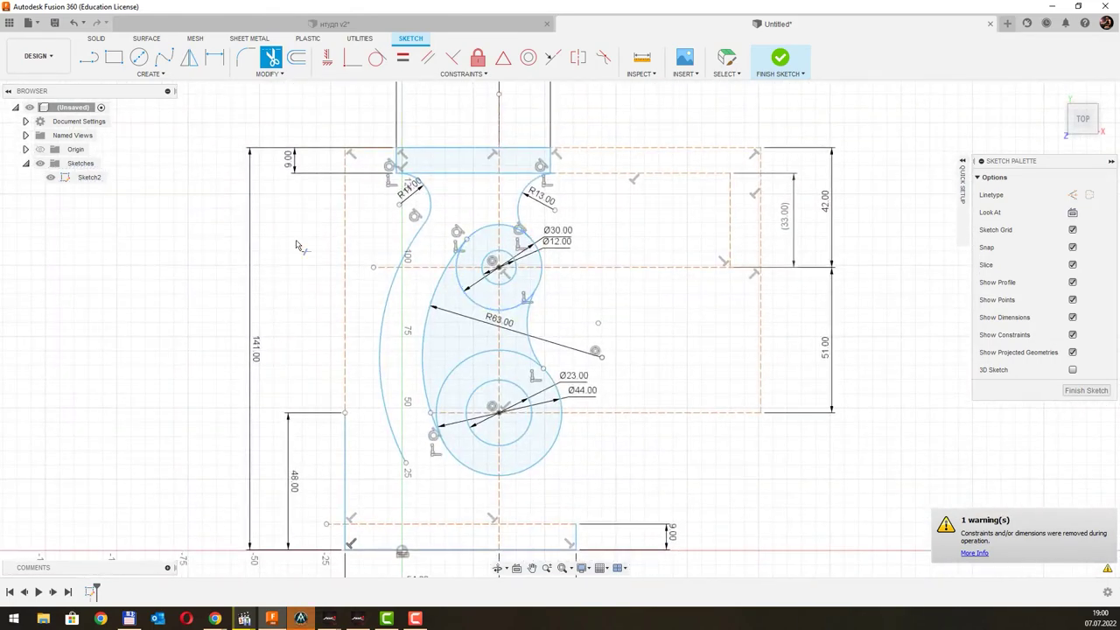
scroll(403, 158, "up", 4)
key("Escape")
scroll(466, 263, "down", 5)
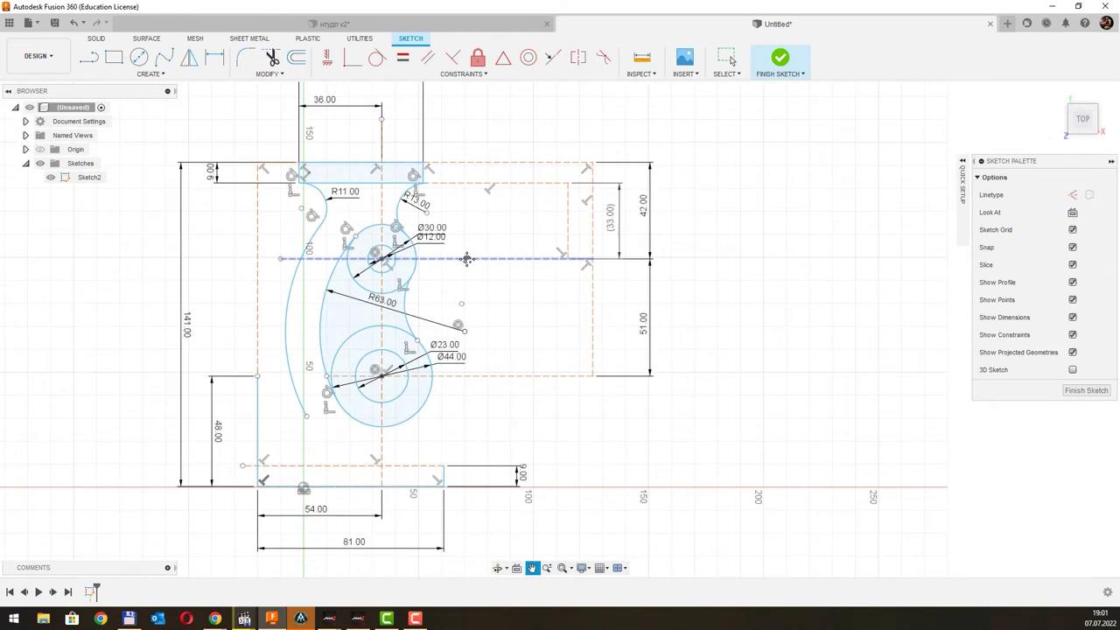
middle_click_drag(467, 263, 527, 283)
left_click(89, 57)
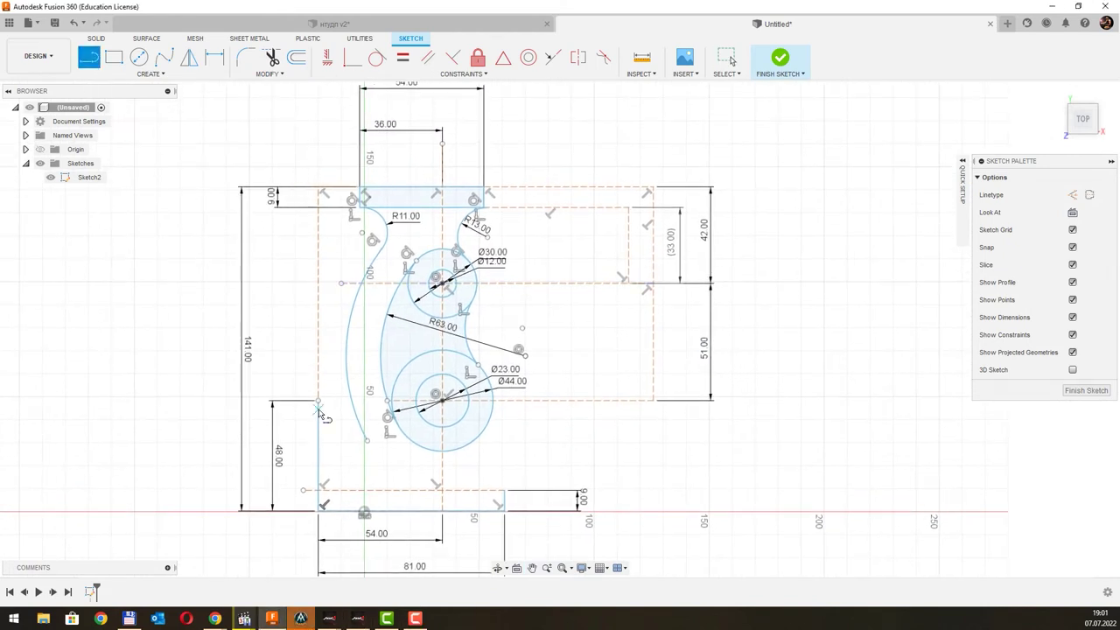
Step: Draw the bottom line closing the base profile
left_click(319, 491)
left_click(503, 490)
key("Escape")
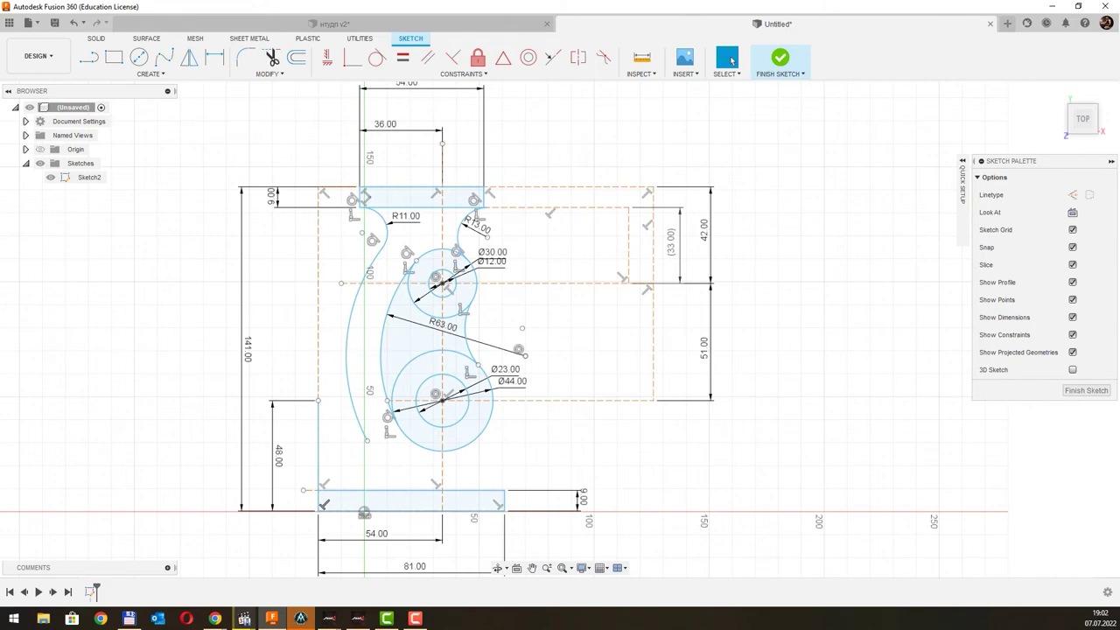
Step: Draw the upright's inner vertical edge from its top inner corner down to the bottom plate
key("l")
left_click(319, 401)
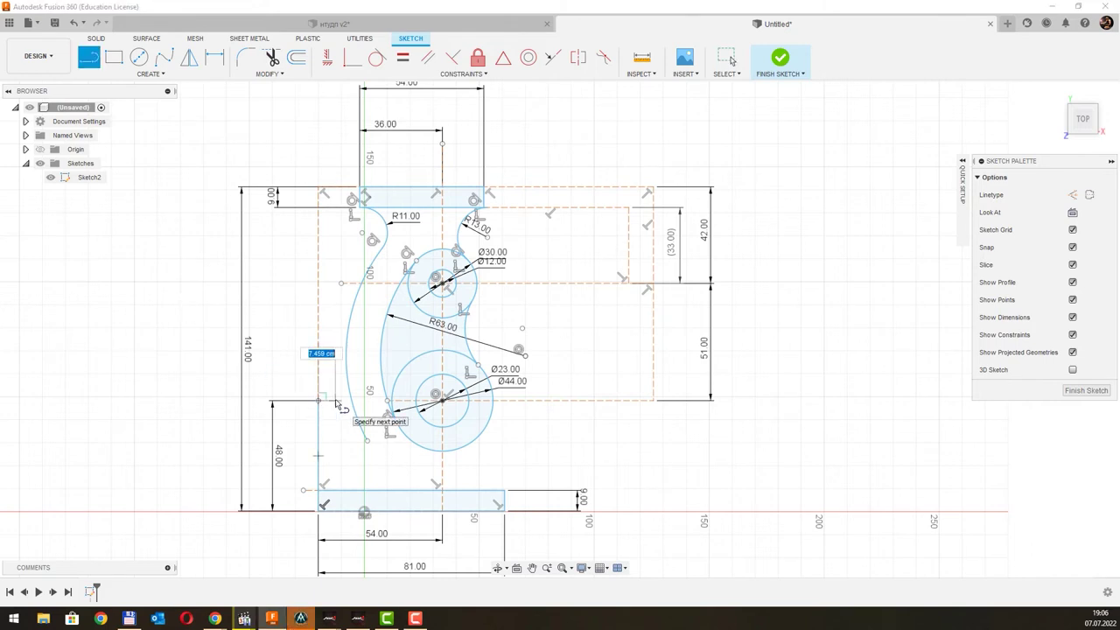
key("Escape")
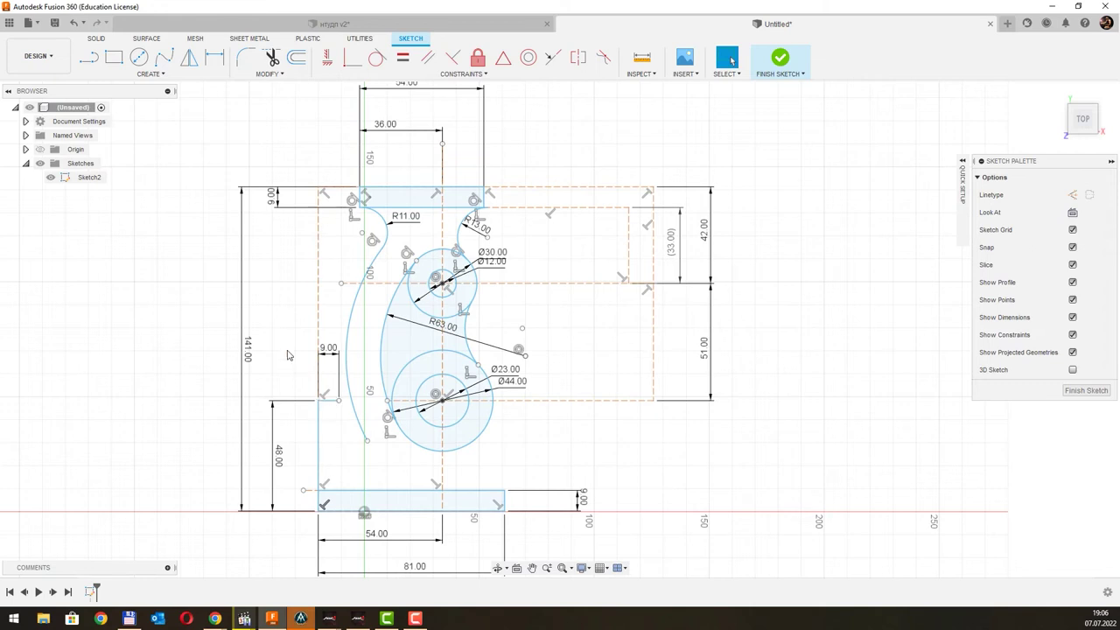
key("l")
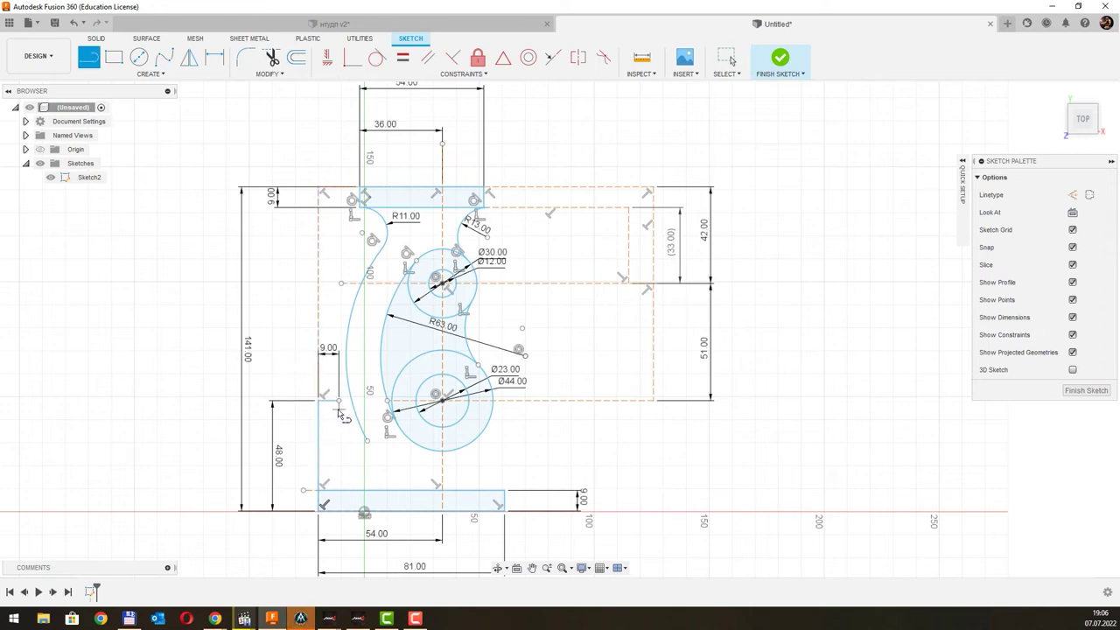
left_click(339, 401)
left_click(339, 483)
key("Escape")
Step: Extend the 9 mm upright's new line down into the bottom plate
key("t")
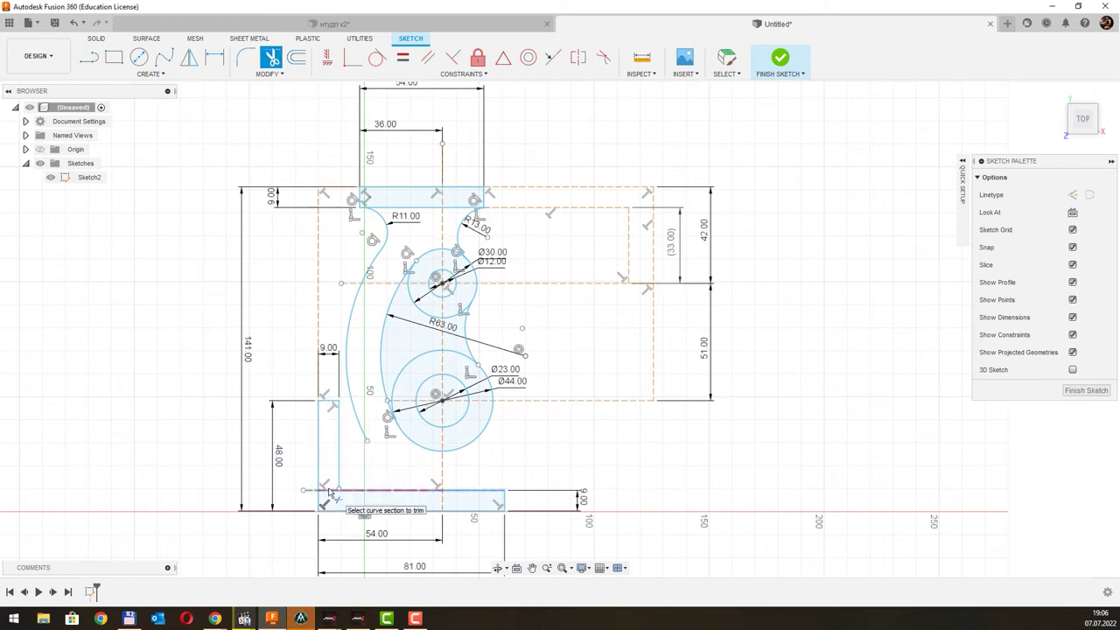
scroll(350, 470, "up", 5)
key("Escape")
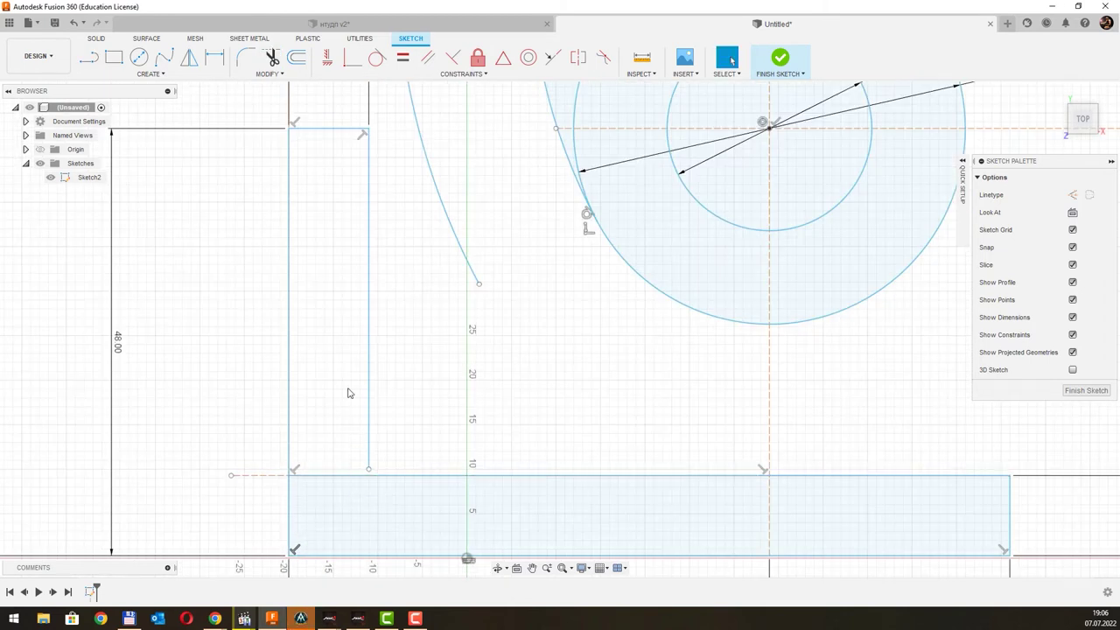
left_click(368, 471)
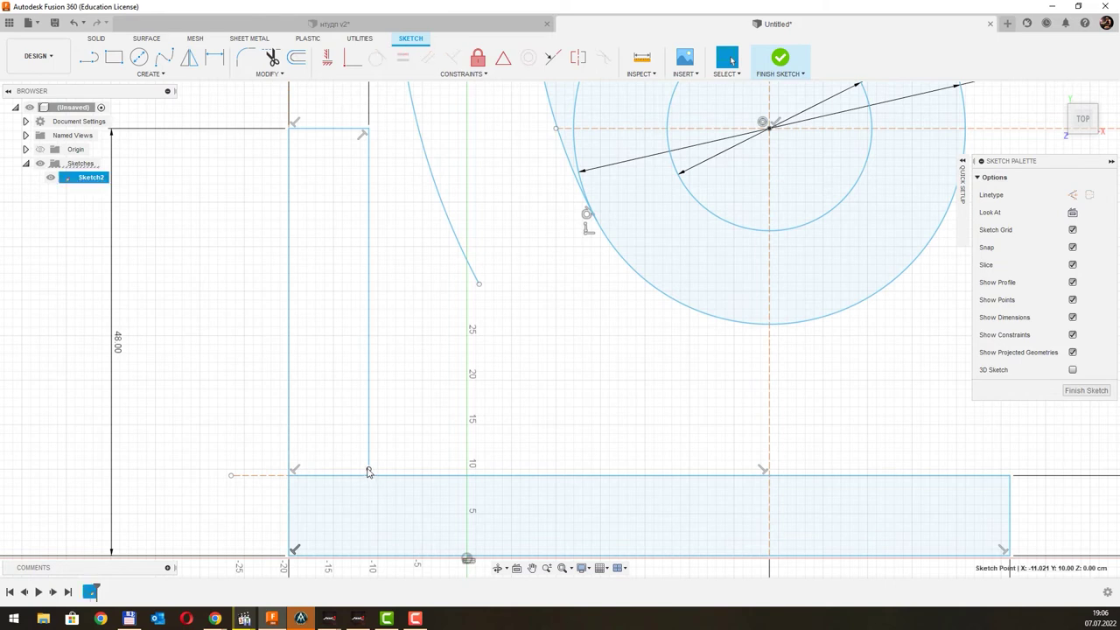
left_click_drag(369, 472, 370, 489)
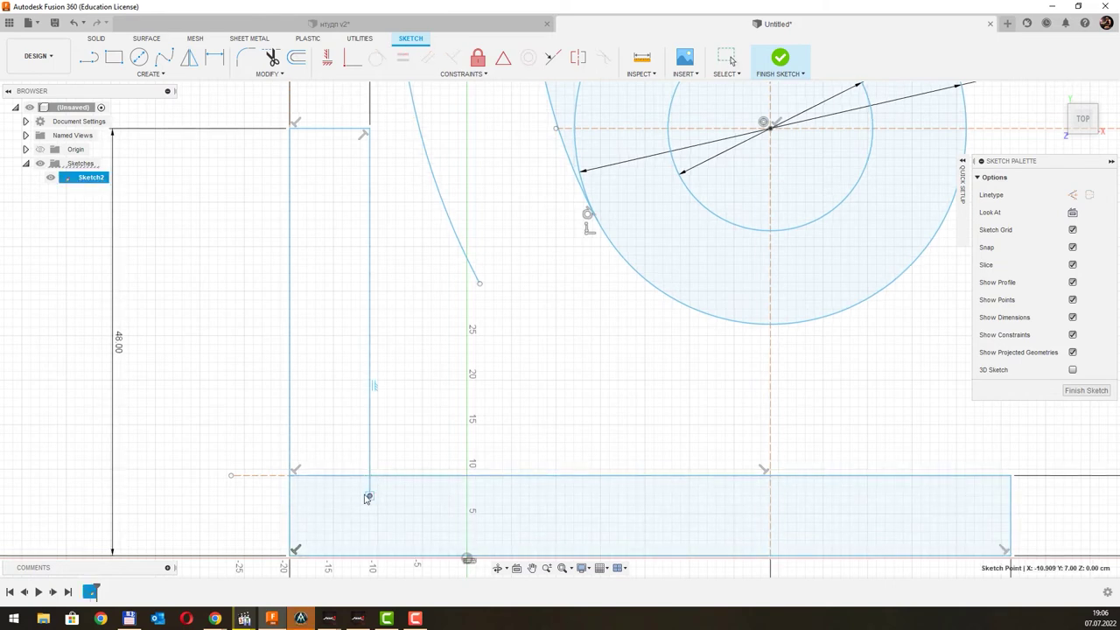
Step: Trim away the plate's top edge beneath the upright, leaving one L-shaped outline
left_click(272, 58)
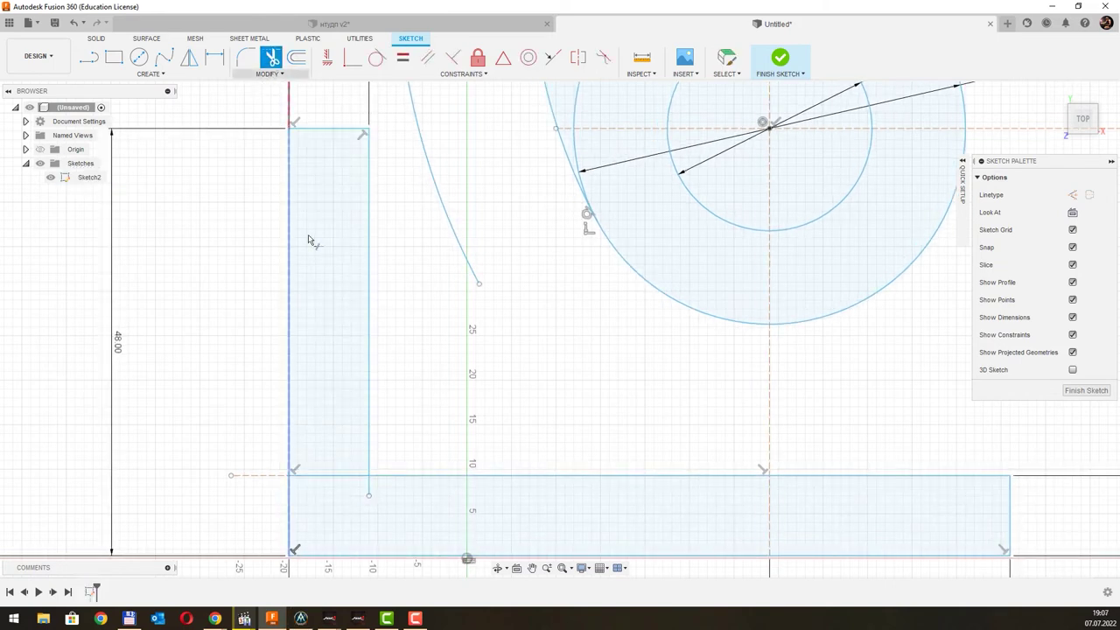
left_click(341, 480)
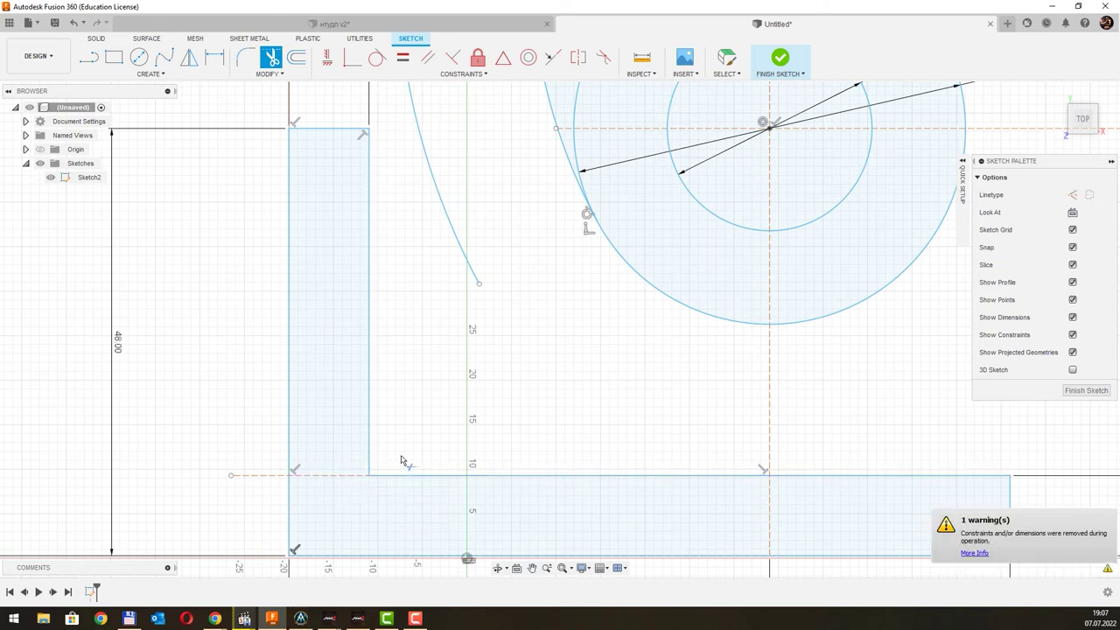
scroll(402, 461, "down", 3)
scroll(437, 438, "down", 2)
scroll(472, 415, "up", 1)
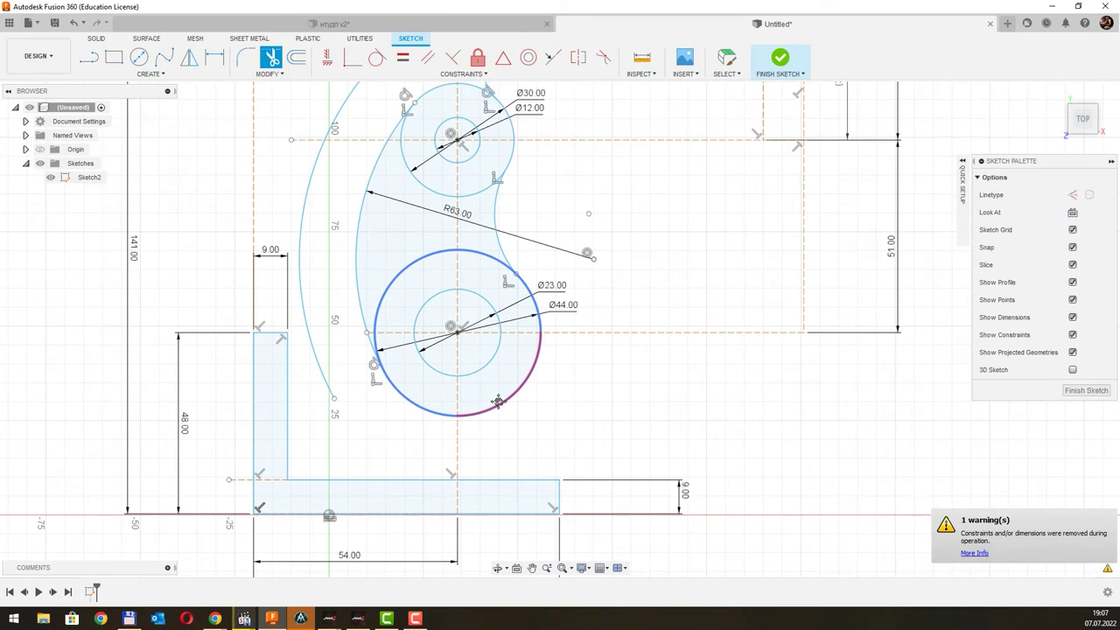
Step: Draw a 22 mm diameter circle above the upright
key("c")
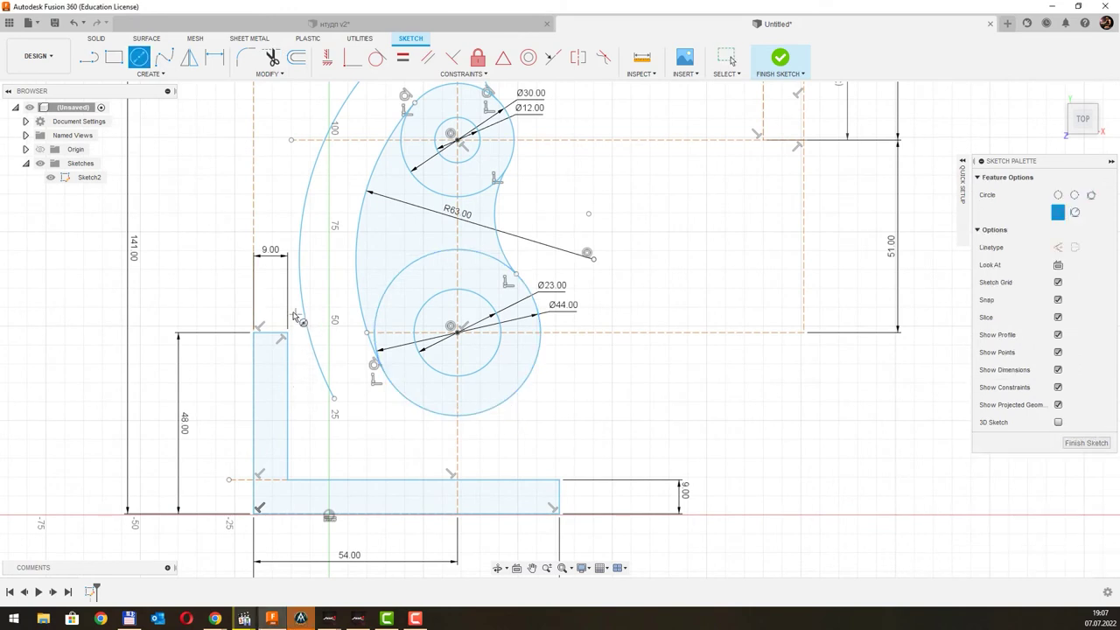
left_click(271, 296)
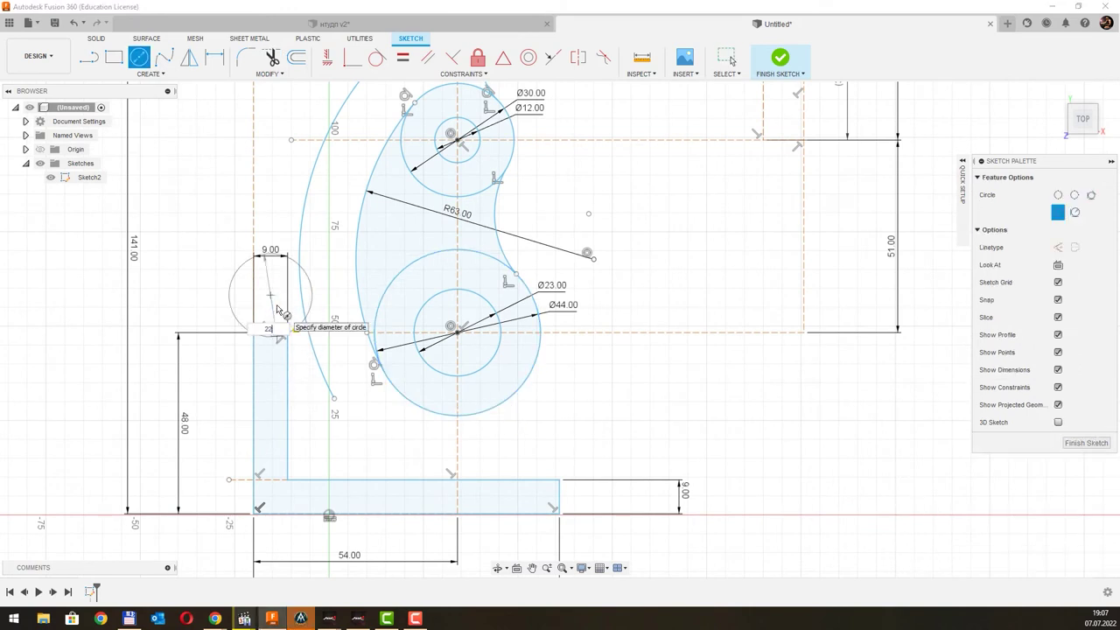
left_click(280, 306)
key("Escape")
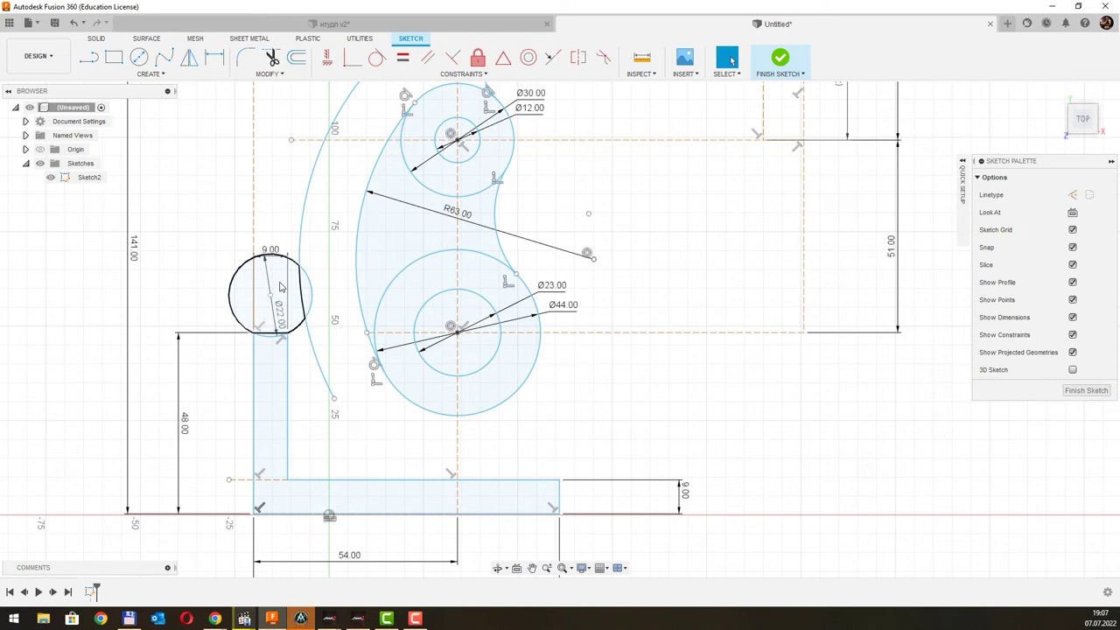
left_click(273, 294)
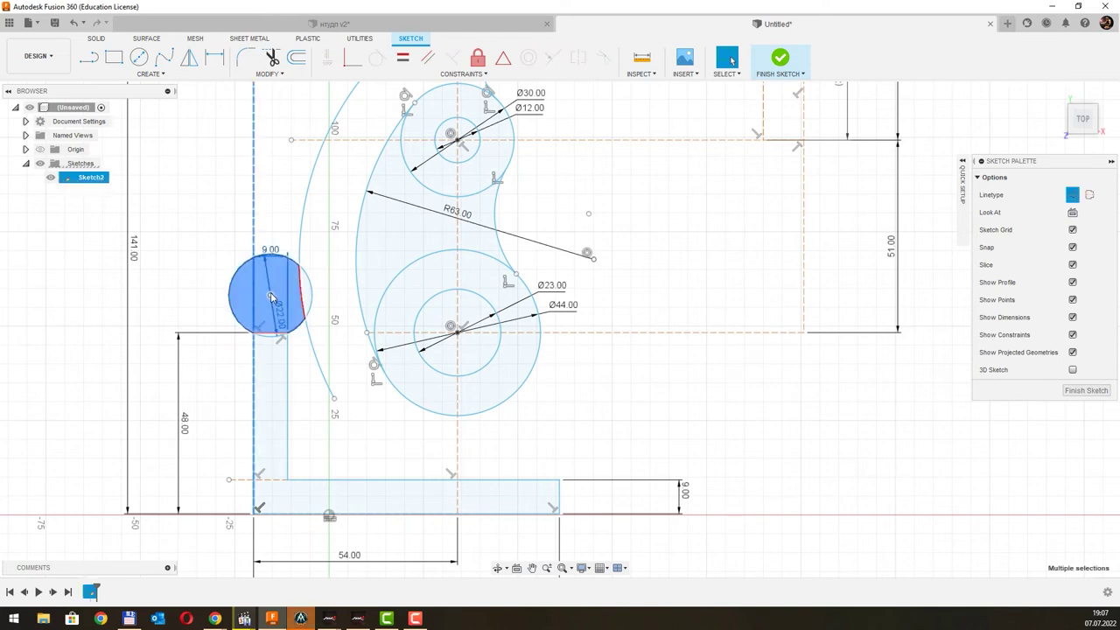
middle_click_drag(272, 298, 242, 286)
key("Escape")
key("ctrl+z")
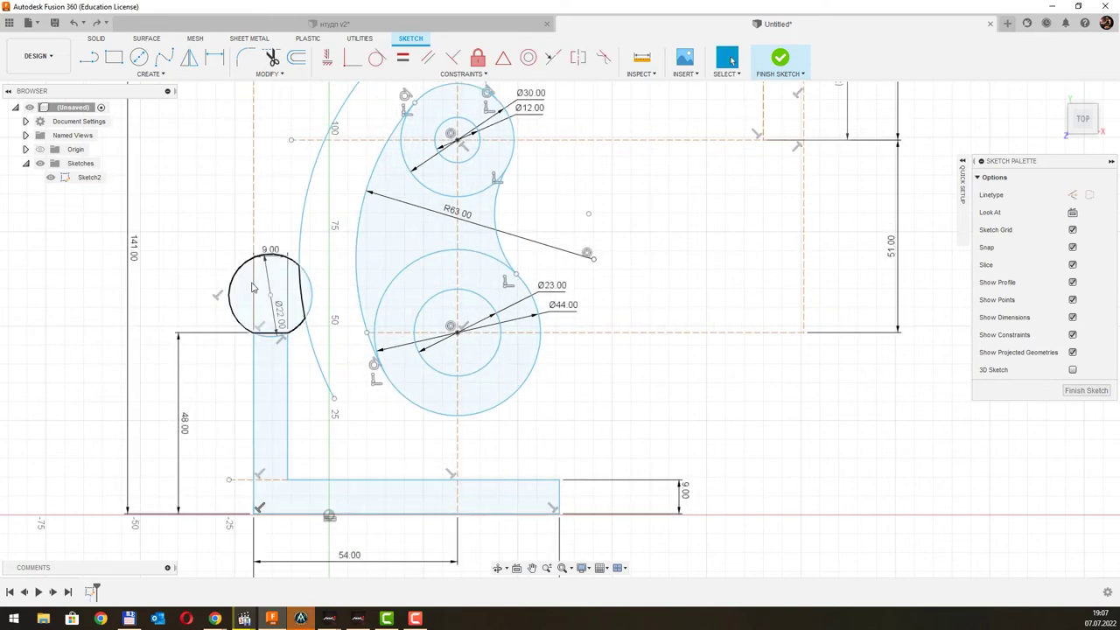
Step: Move the circle and show its dimension as radius R11.00
left_click_drag(231, 277, 160, 247)
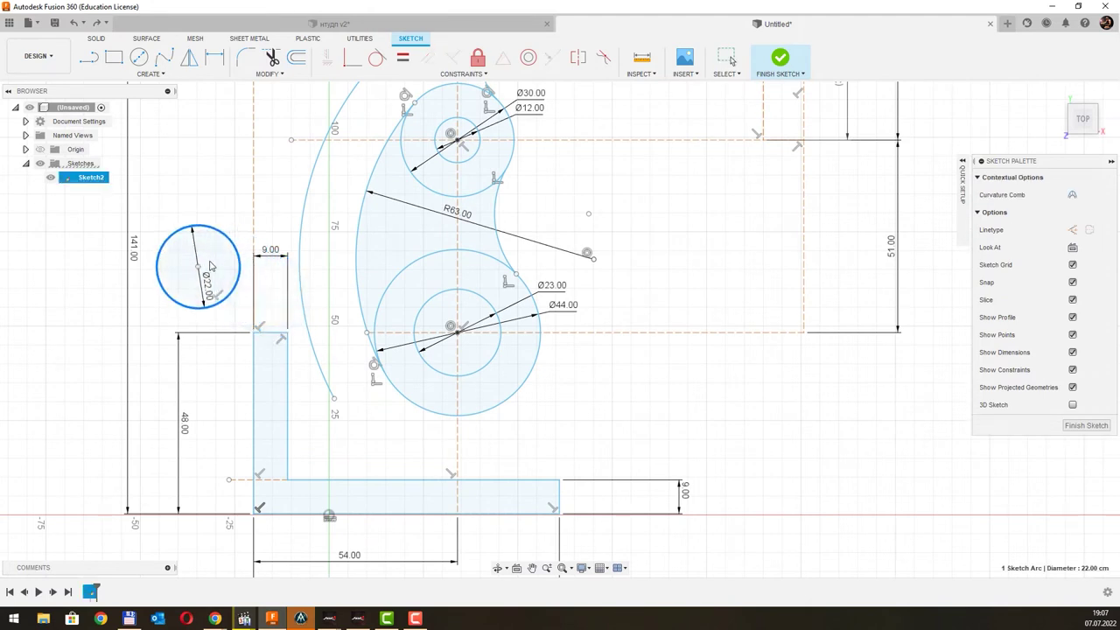
right_click(200, 282)
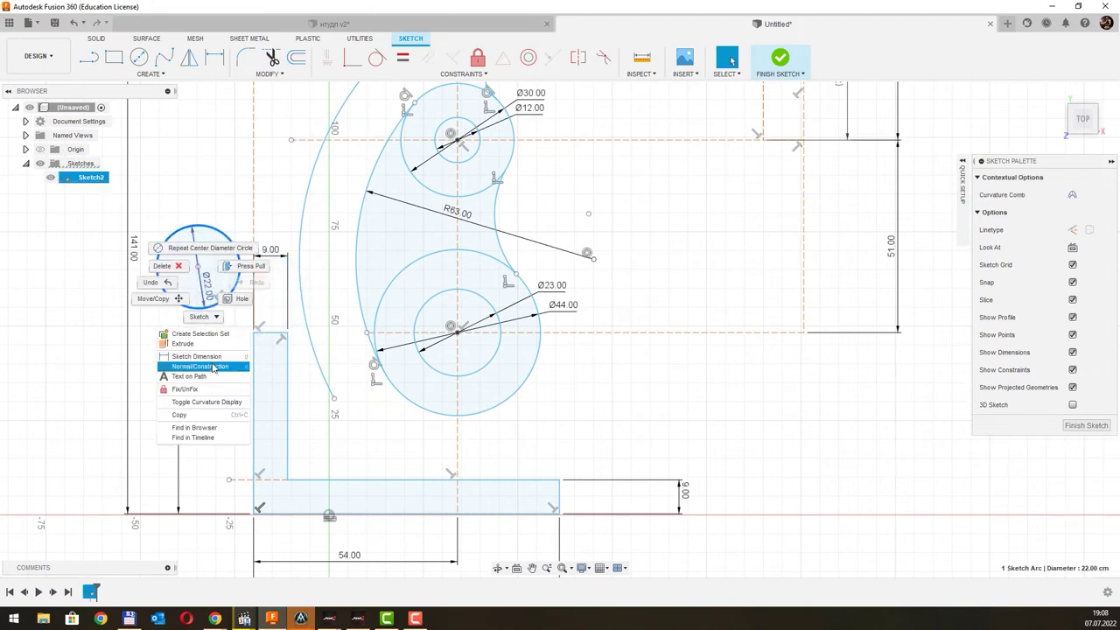
key("Escape")
right_click(211, 273)
left_click(236, 260)
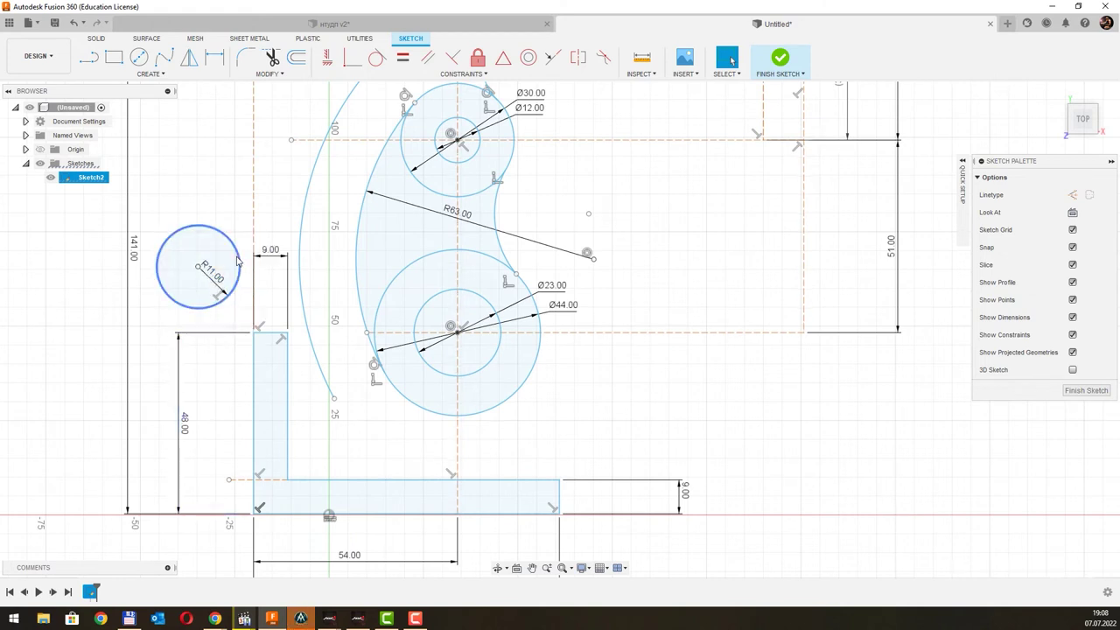
left_click_drag(236, 260, 337, 286)
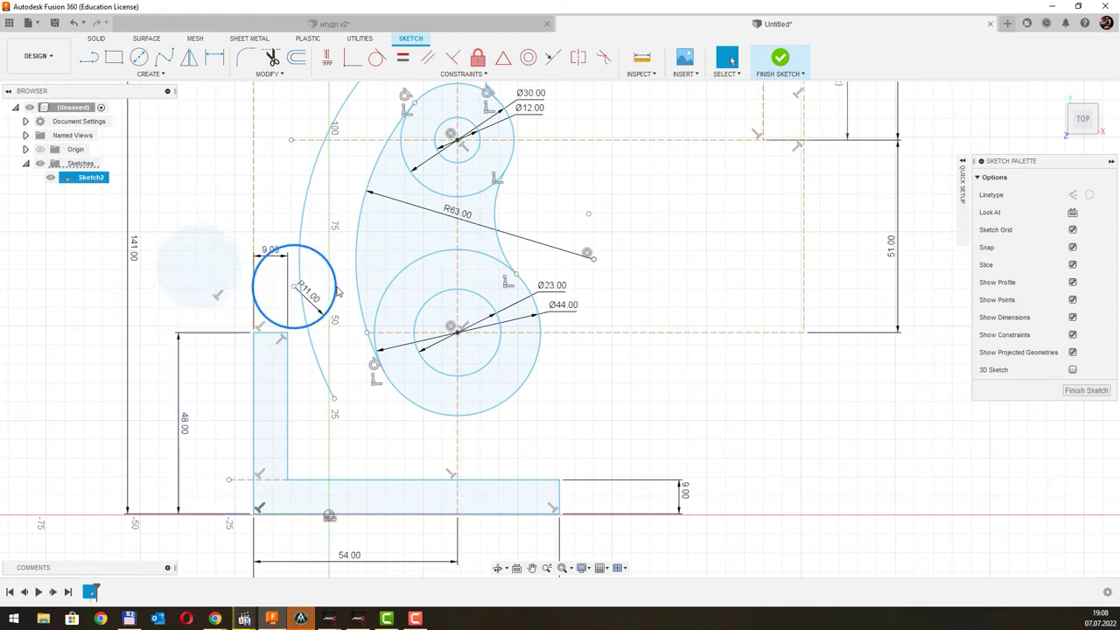
Step: Reposition the R11 circle above the upright
left_click(377, 57)
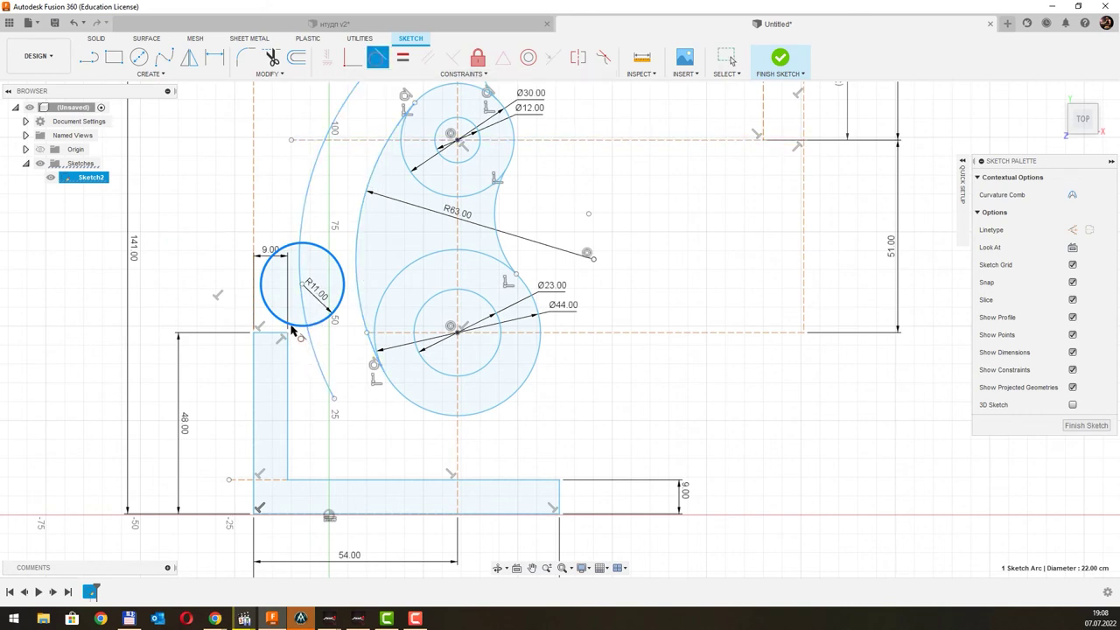
key("Escape")
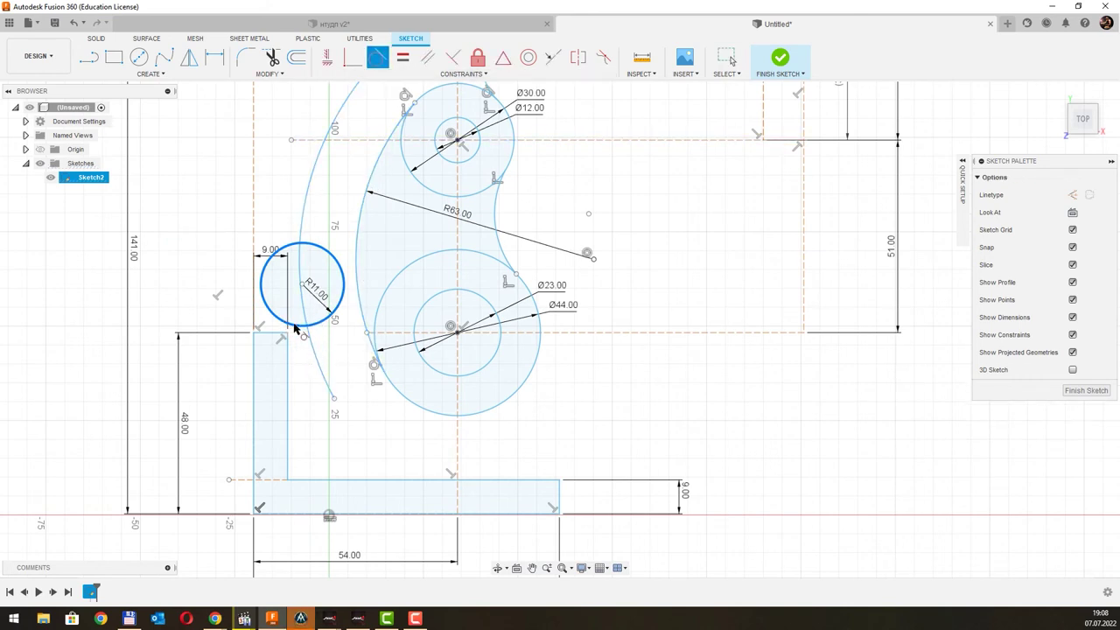
left_click(289, 365)
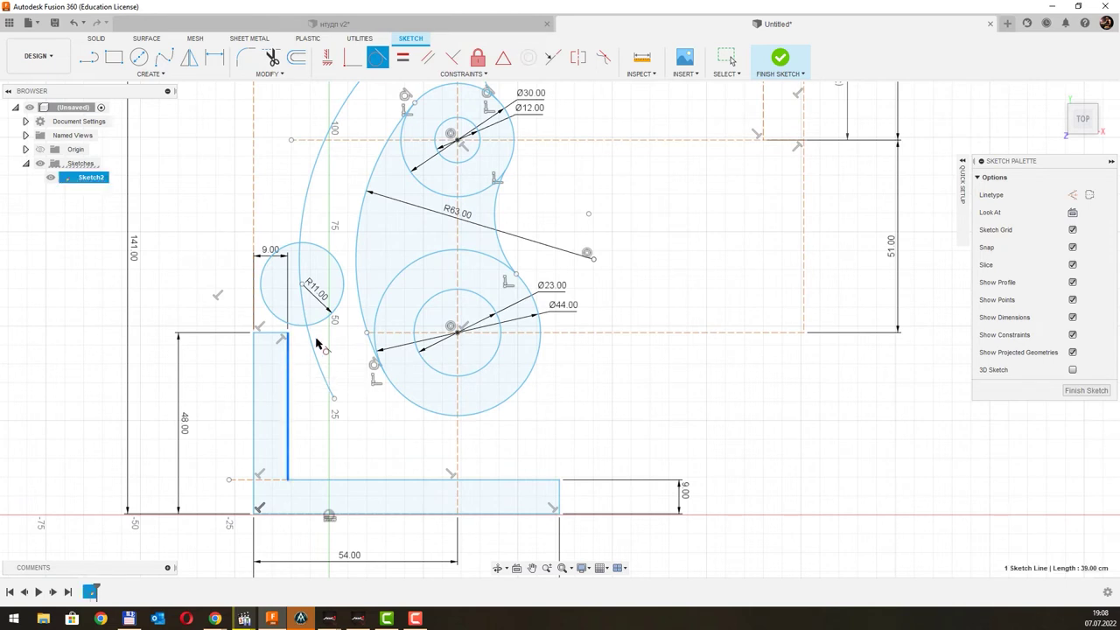
key("Escape")
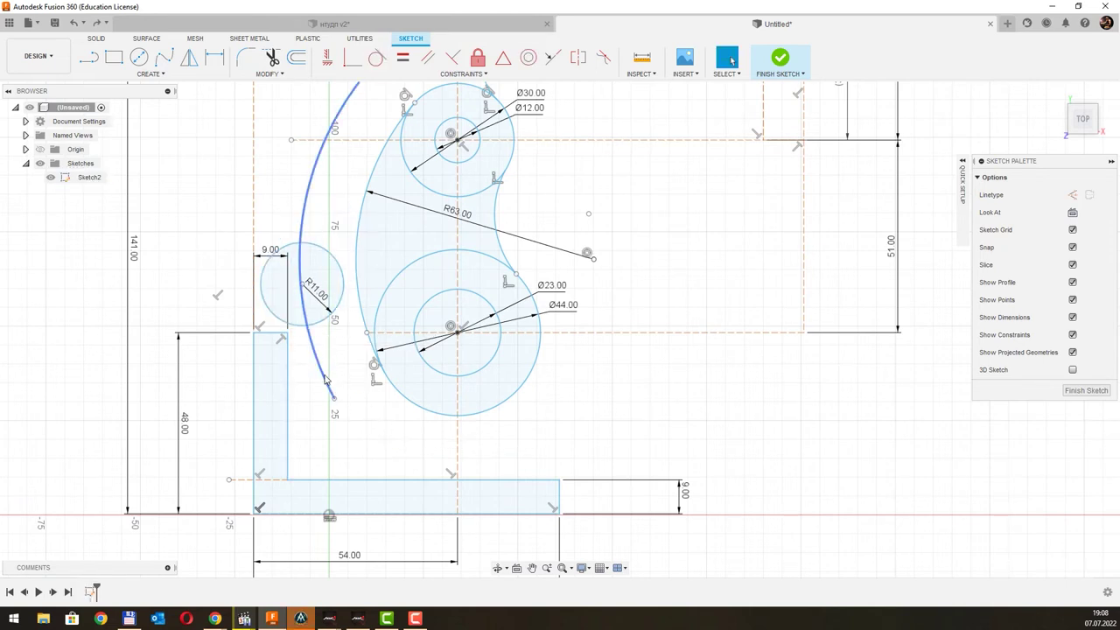
left_click_drag(308, 283, 280, 286)
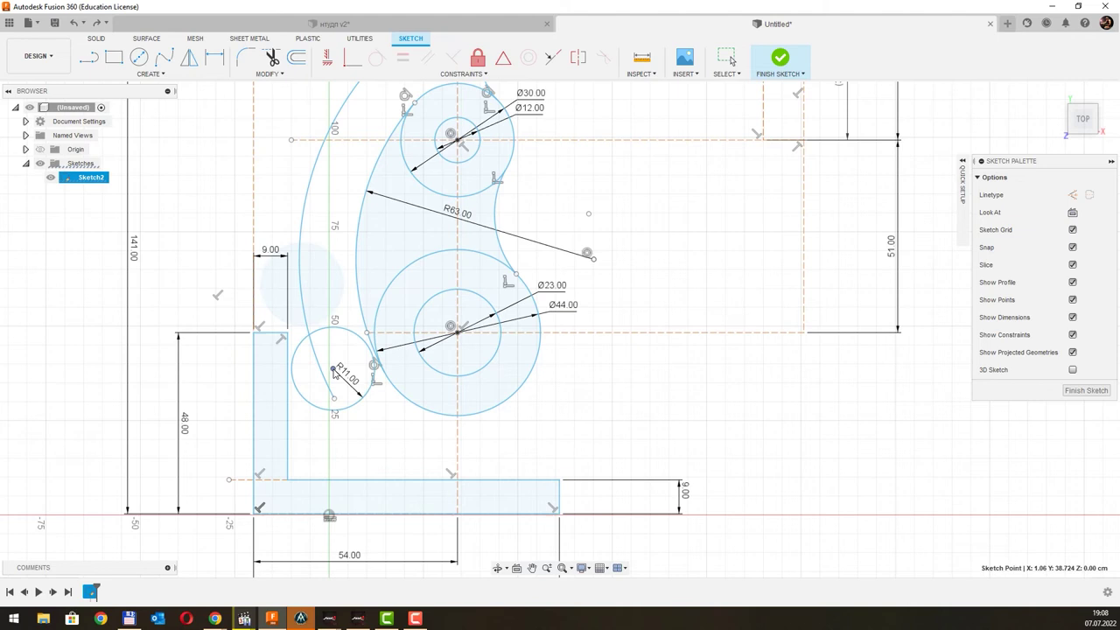
left_click_drag(280, 286, 253, 268)
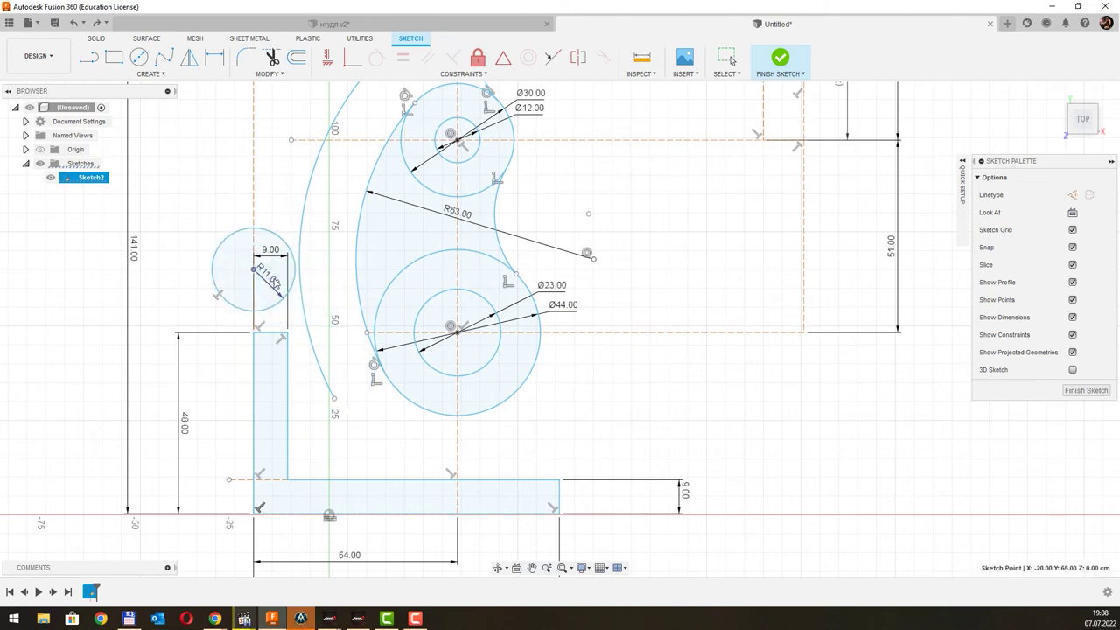
Step: Make the R11 circle tangent to the large arc and the upright's top edge
left_click(377, 56)
left_click(302, 280)
left_click(293, 279)
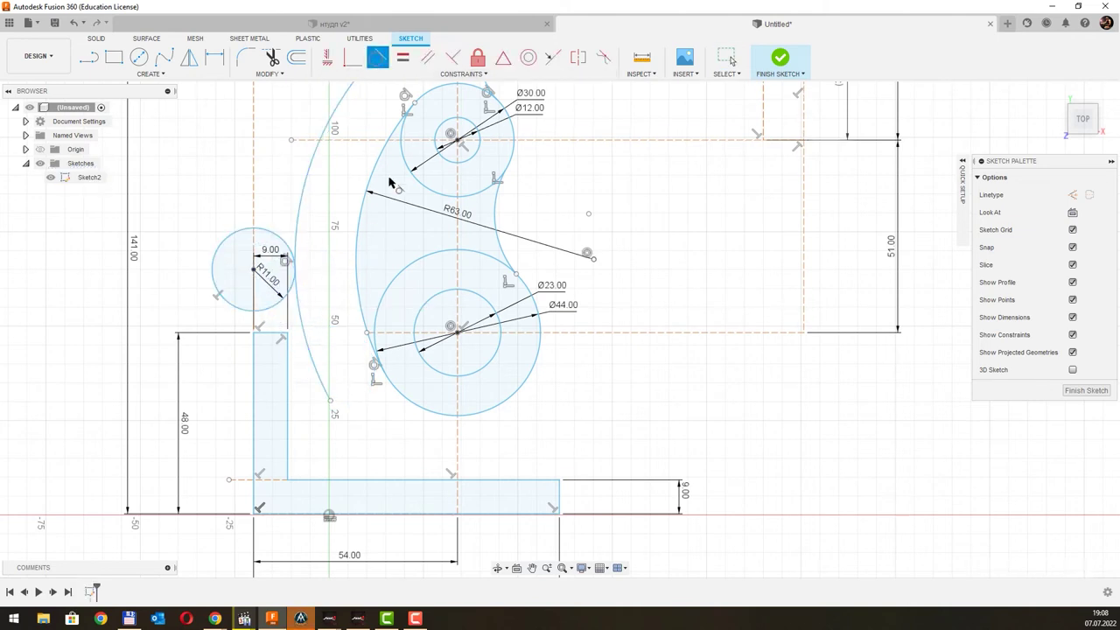
left_click(265, 311)
left_click(278, 332)
key("Escape")
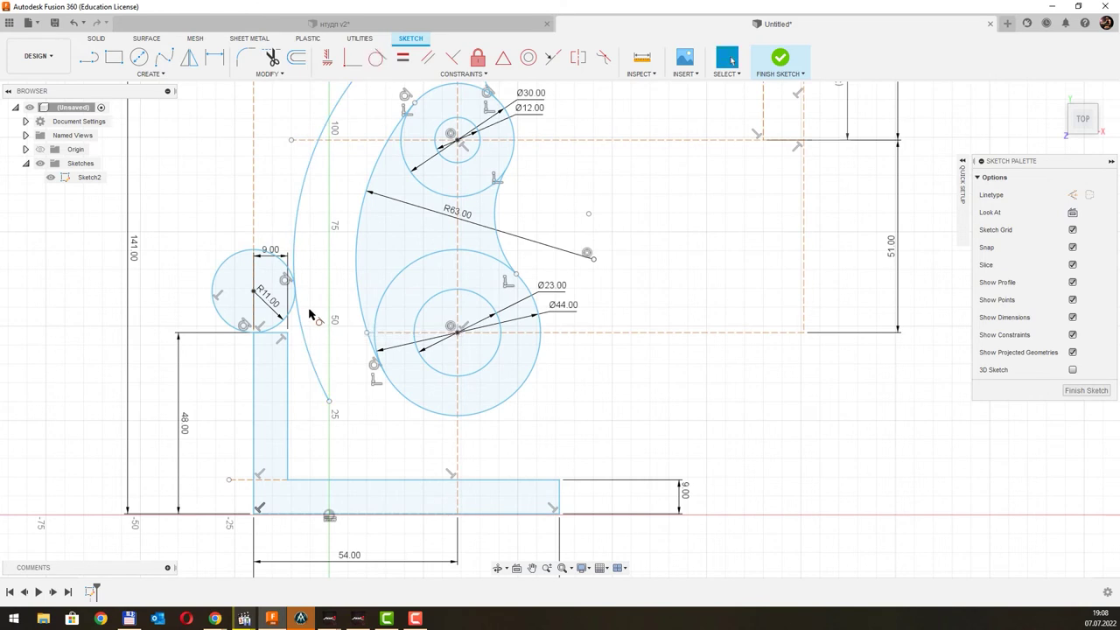
left_click(272, 57)
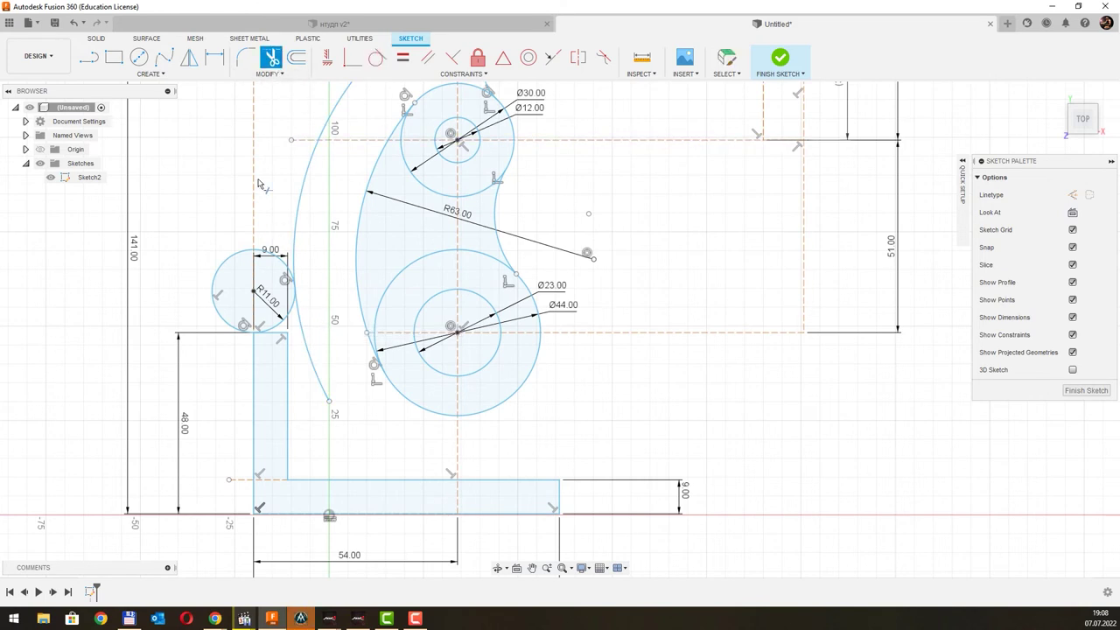
Step: Trim the R11 circle down to an arc and remove the upright's top edge
left_click(217, 279)
scroll(263, 272, "up", 2)
left_click(289, 246)
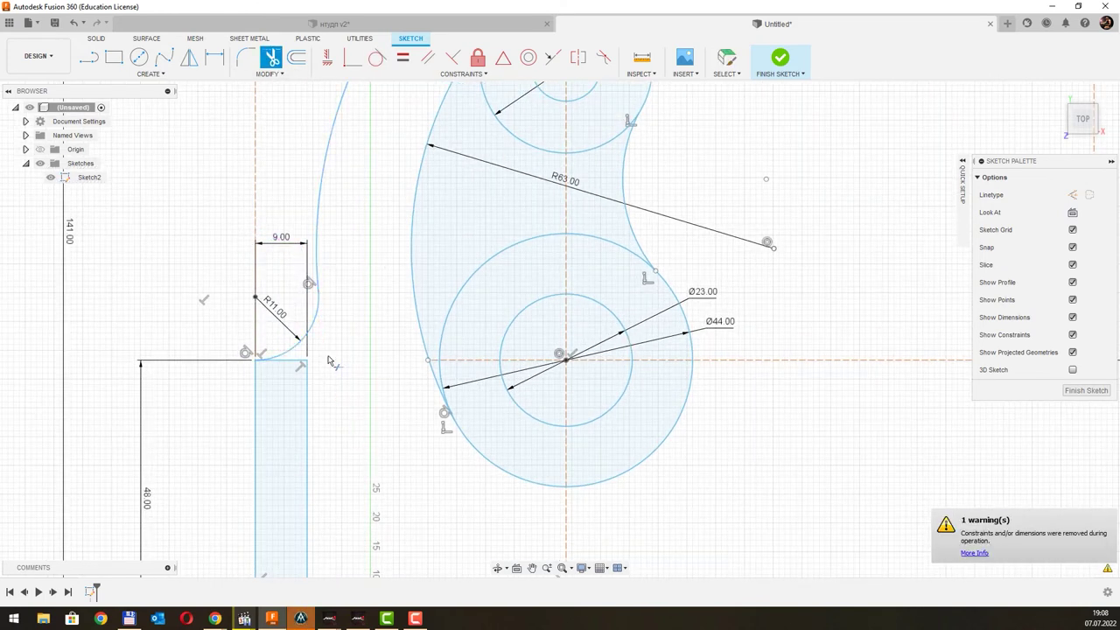
left_click(278, 360)
key("Escape")
scroll(300, 352, "down", 3)
scroll(302, 341, "up", 4)
scroll(302, 336, "up", 2)
scroll(302, 337, "down", 2)
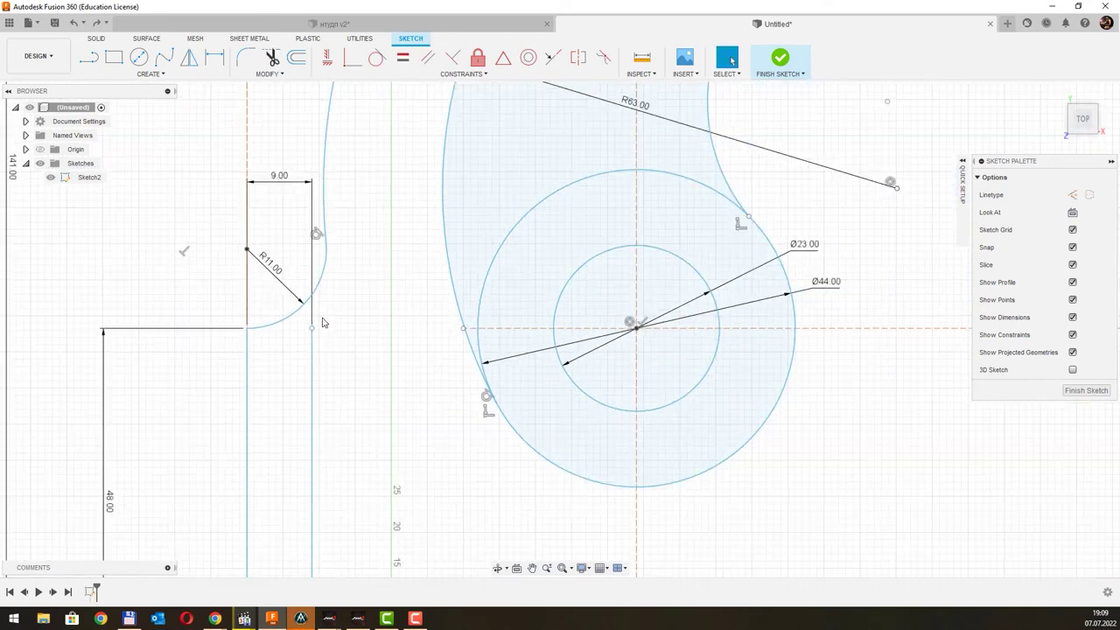
scroll(308, 359, "down", 1)
Step: Replace the leftover 9.00 vertical line with a new line from the base edge to the R11 arc
left_click(315, 387)
key("Delete")
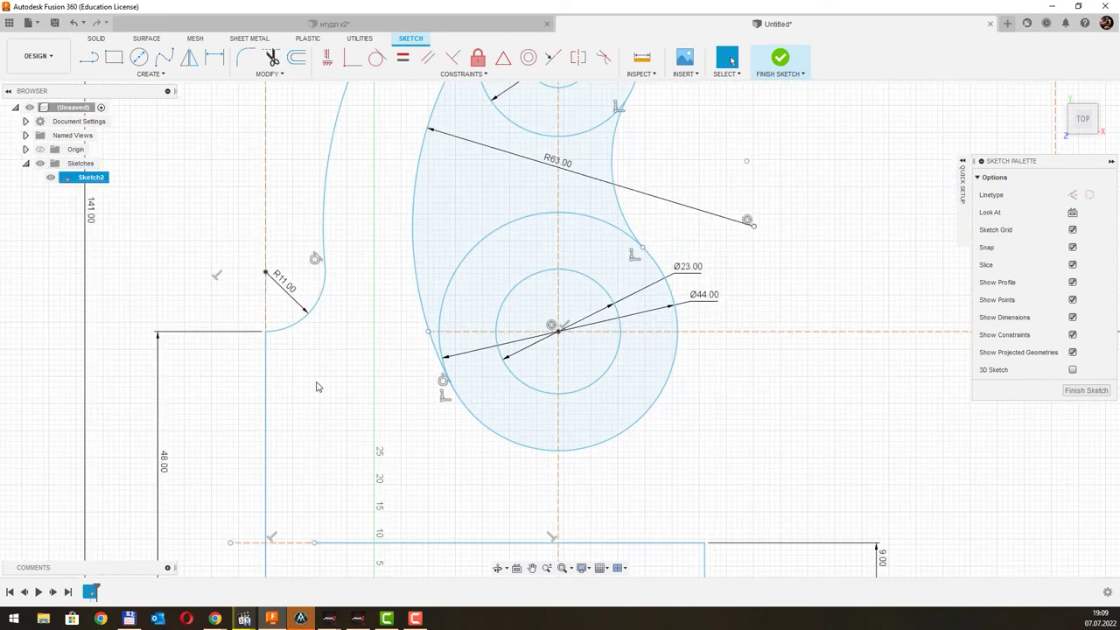
left_click(89, 57)
left_click(315, 543)
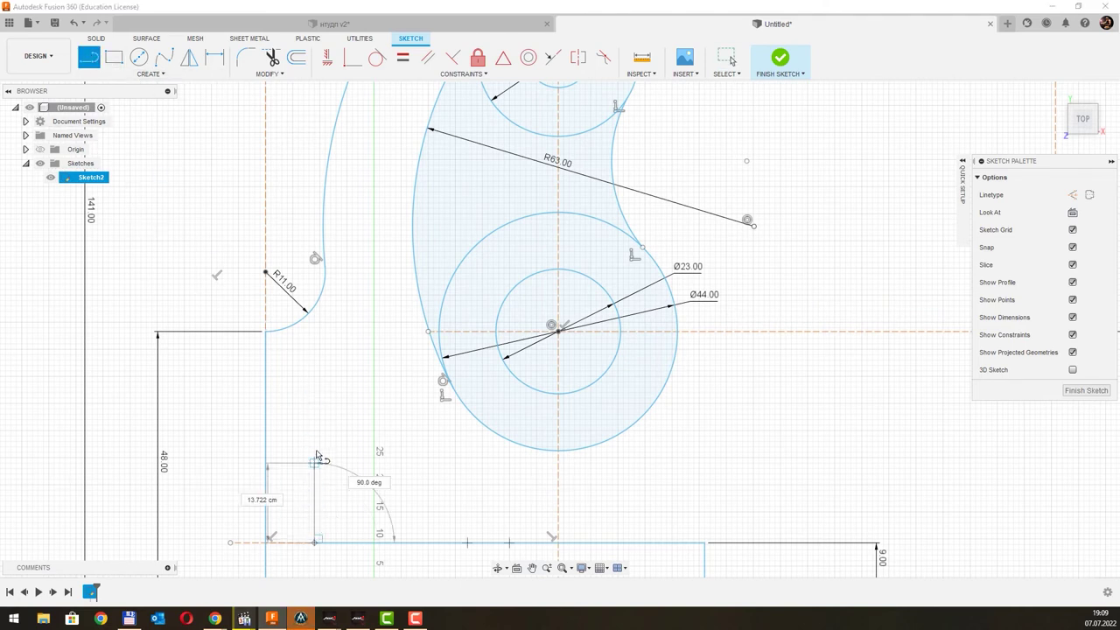
left_click(315, 290)
key("Escape")
Step: Zoom and pan to bring the whole bracket into view
left_click(272, 57)
scroll(337, 258, "up", 2)
scroll(325, 269, "down", 1)
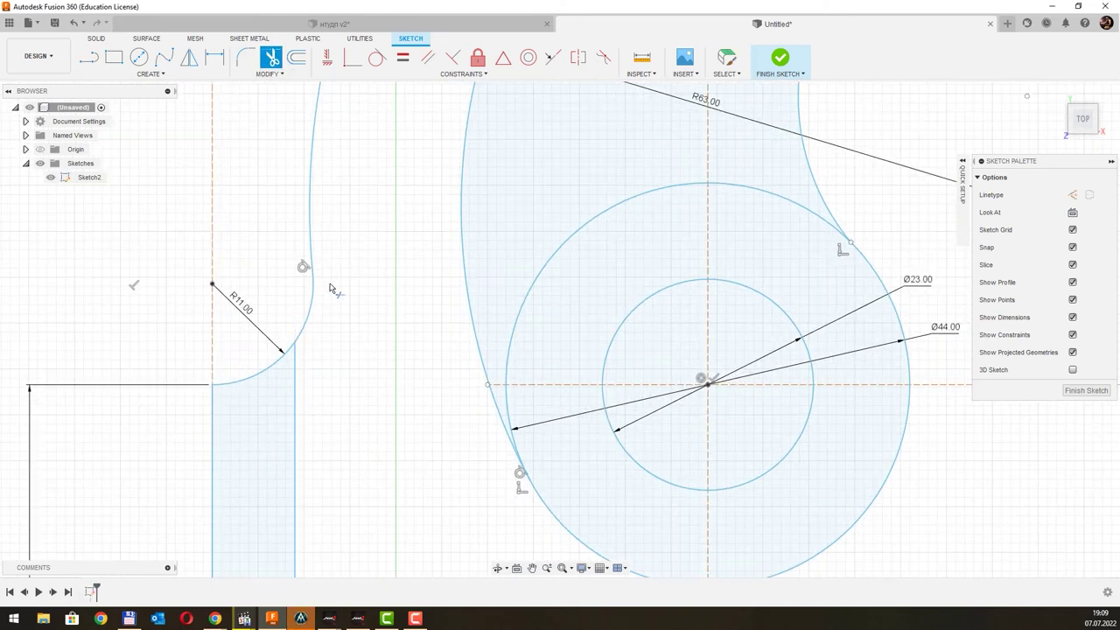
scroll(315, 289, "down", 2)
scroll(311, 298, "down", 2)
middle_click_drag(344, 267, 310, 303)
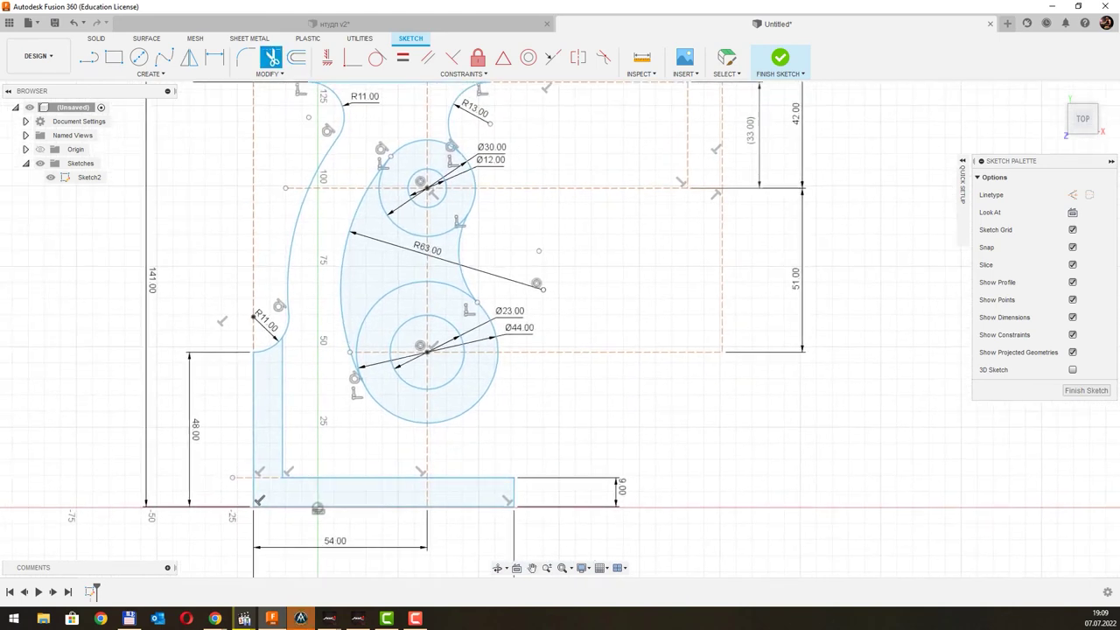
left_click(297, 57)
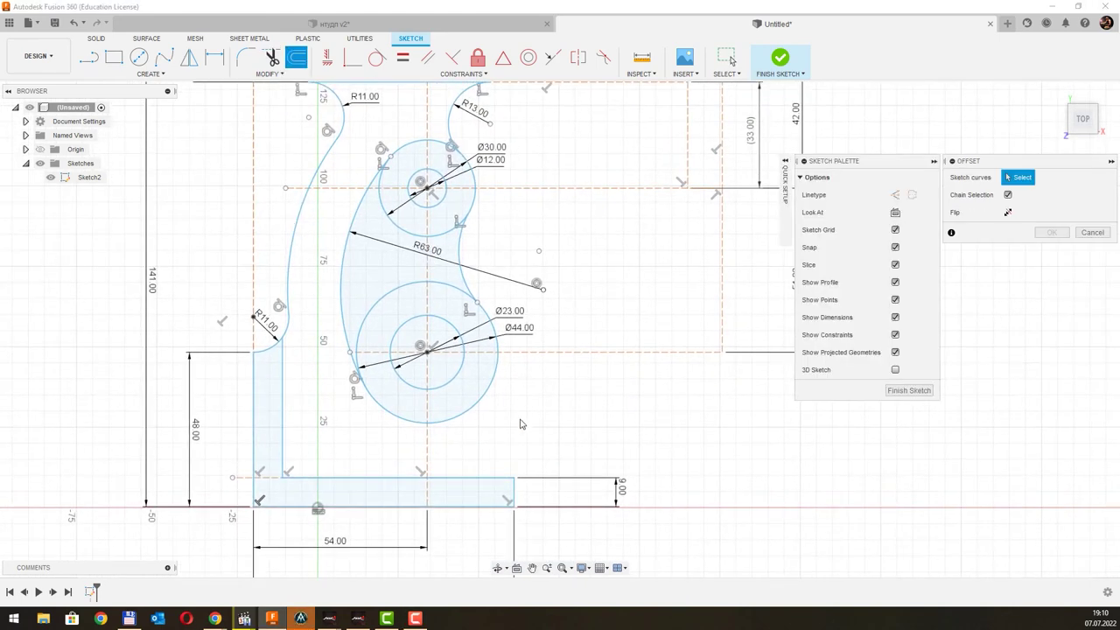
Step: Draw a vertical line from the bottom of the Ø44 circle down to the base
left_click(427, 436)
left_click_drag(427, 435, 414, 435)
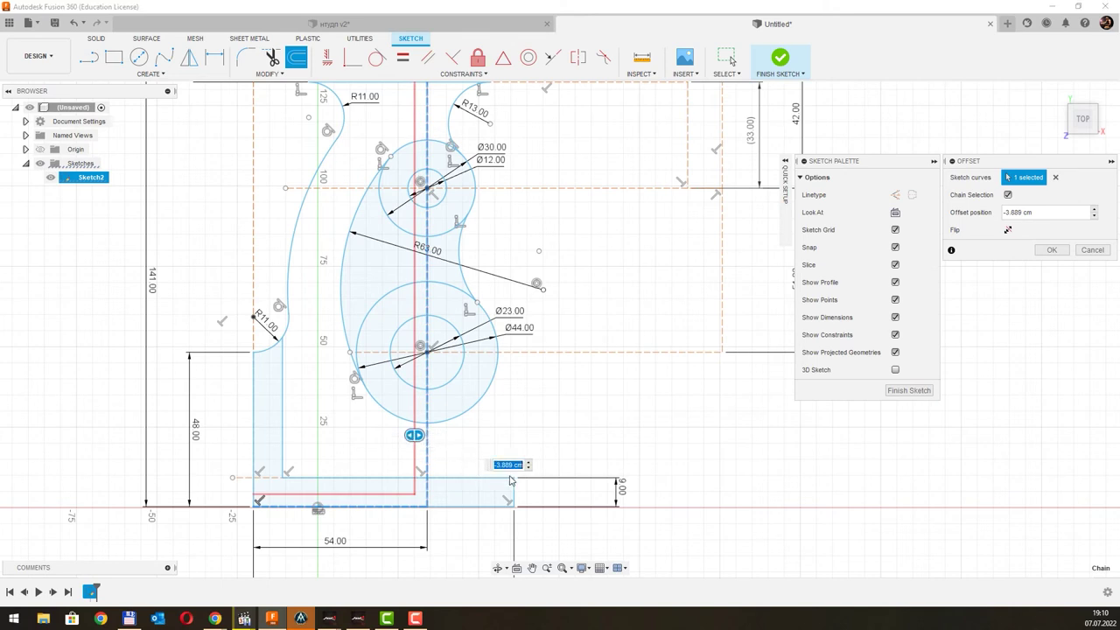
key("Escape")
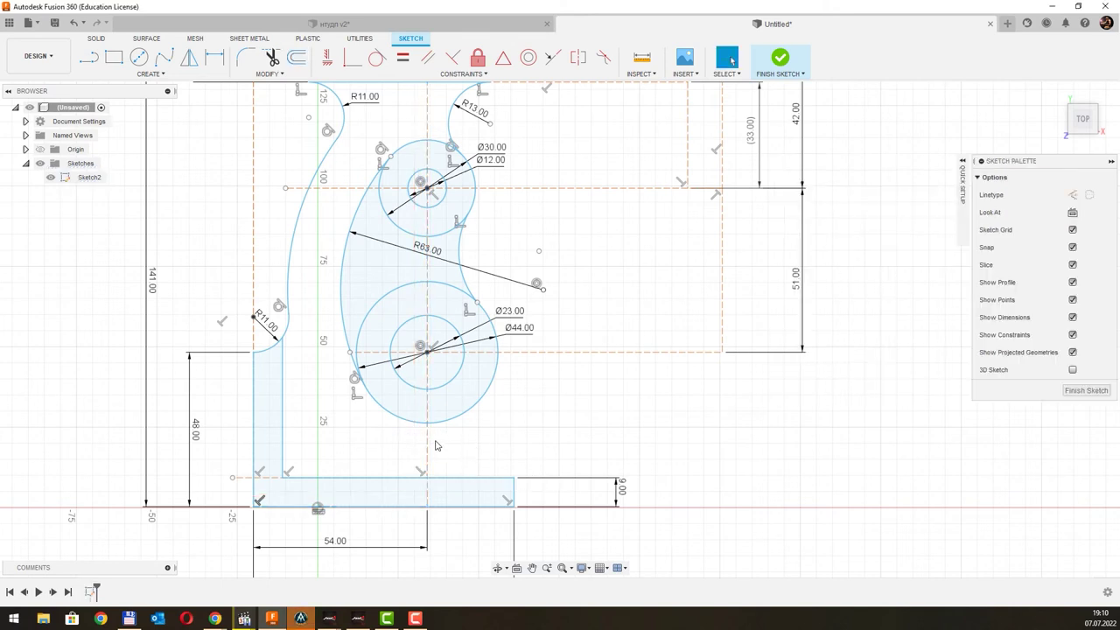
left_click(98, 61)
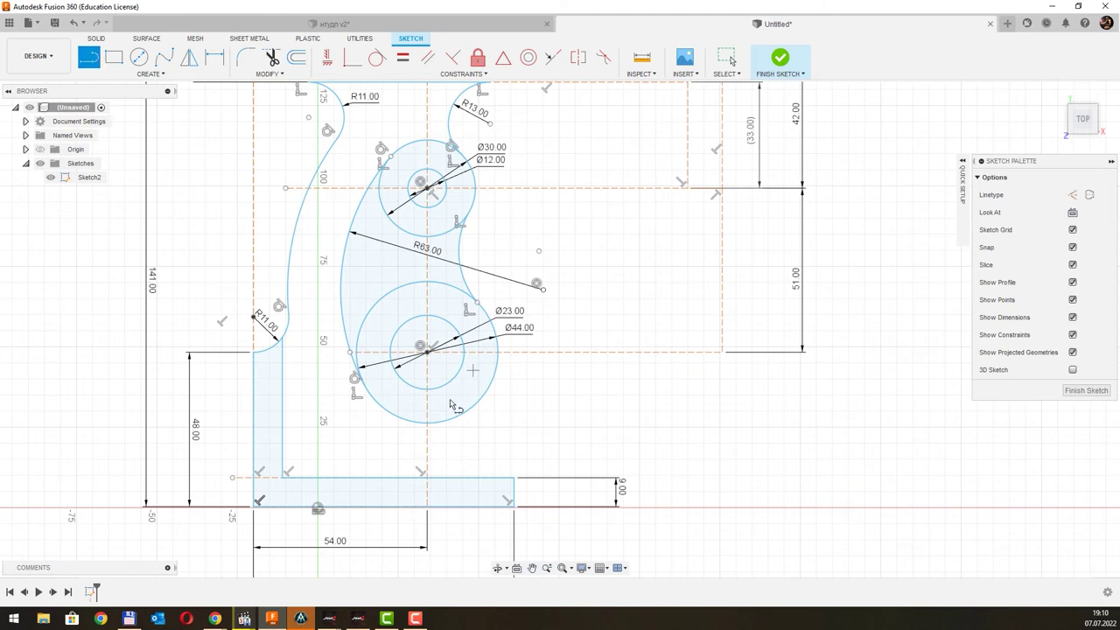
left_click(427, 423)
left_click(427, 449)
key("Escape")
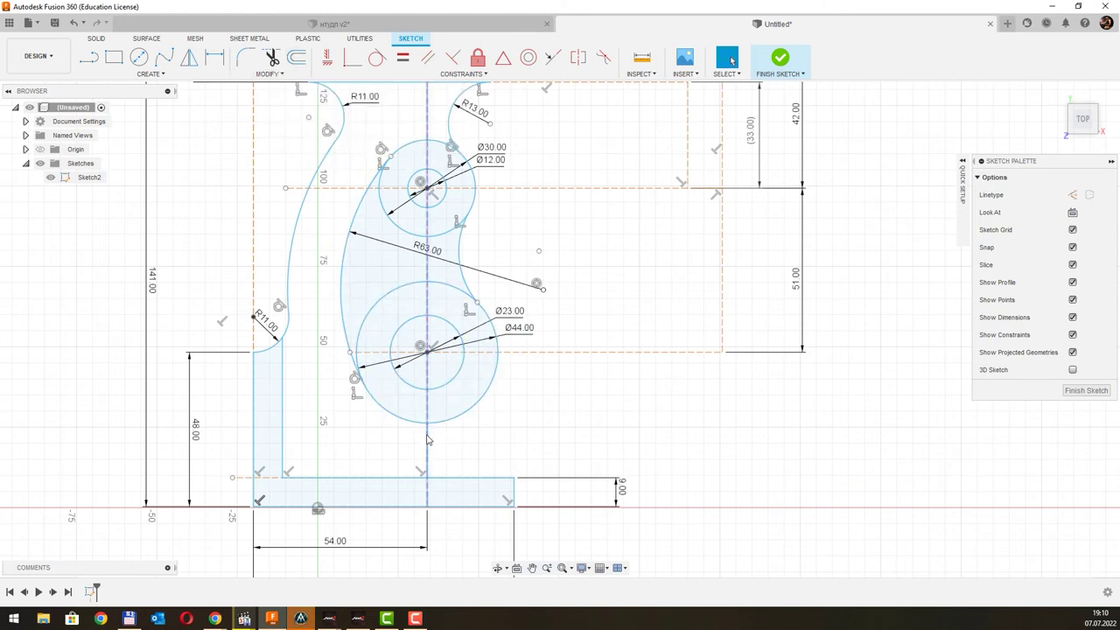
Step: Offset the vertical centre segment 6 mm to one side
left_click(297, 57)
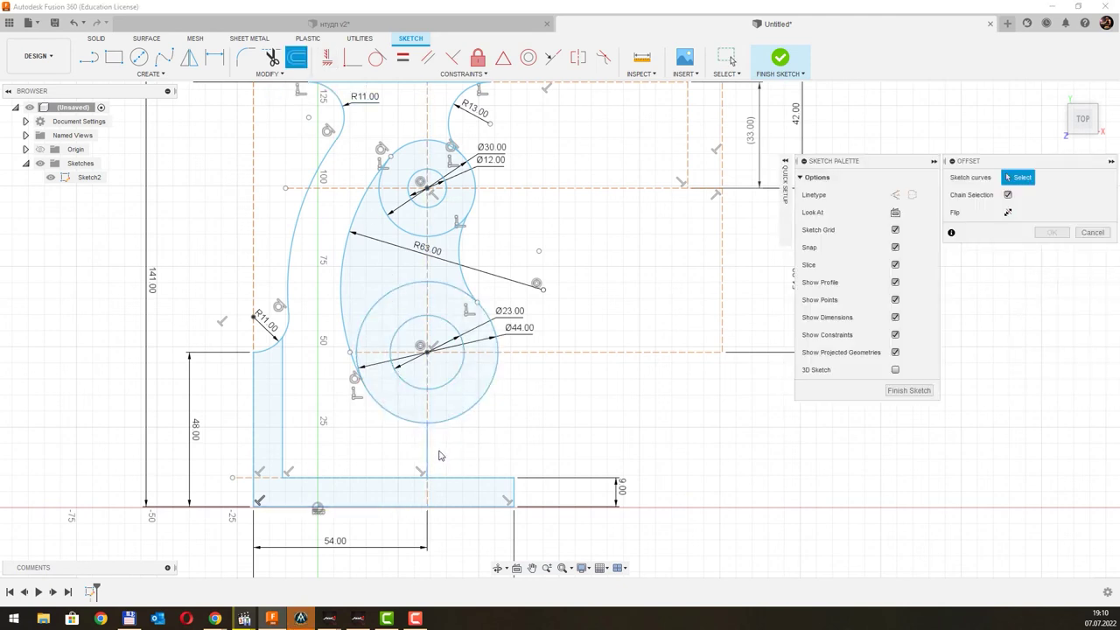
scroll(429, 437, "up", 5)
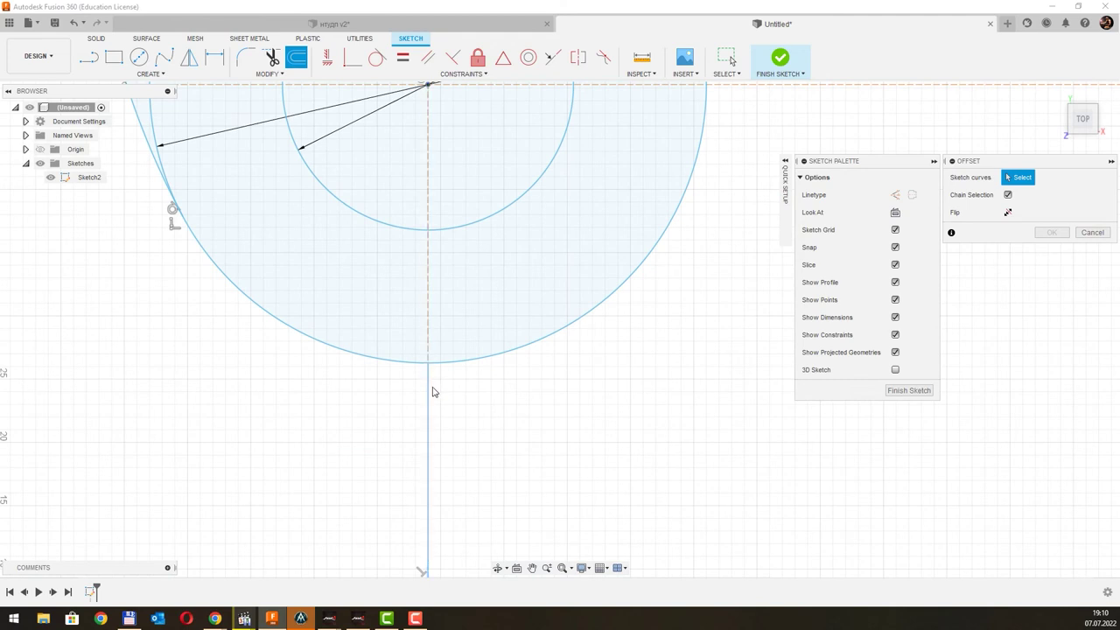
left_click(430, 390)
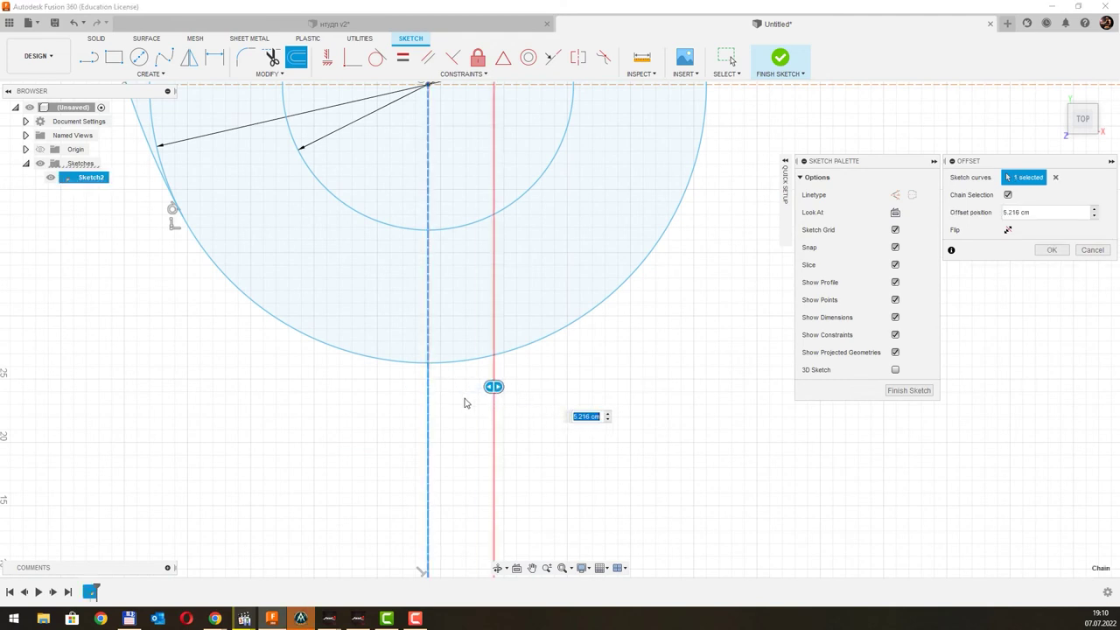
key("Escape")
scroll(464, 402, "down", 5)
left_click_drag(435, 377, 476, 466)
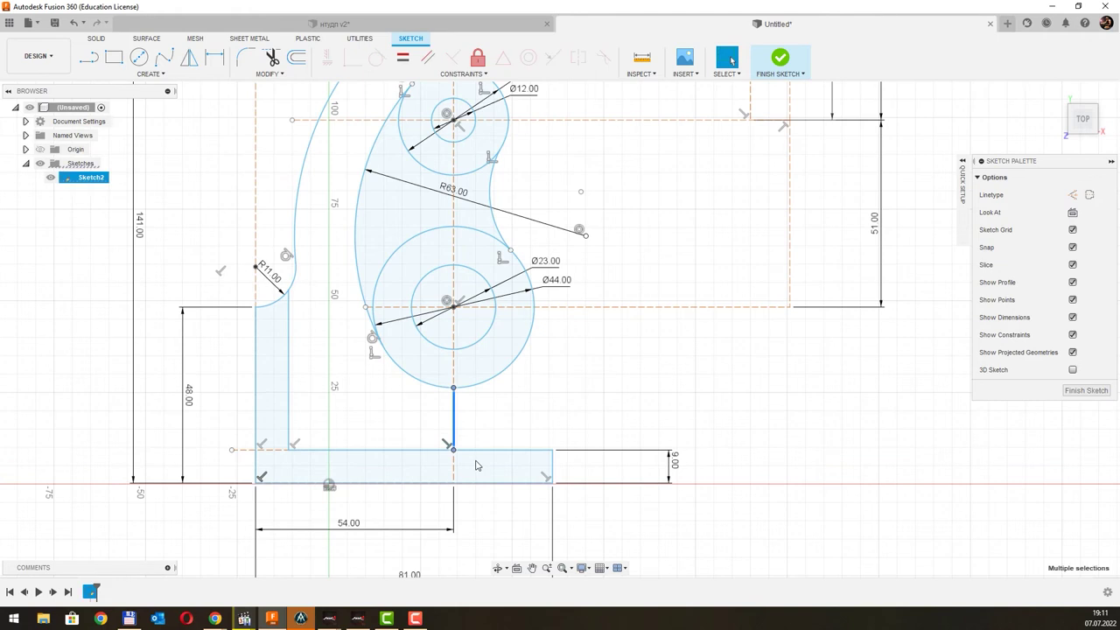
key("o")
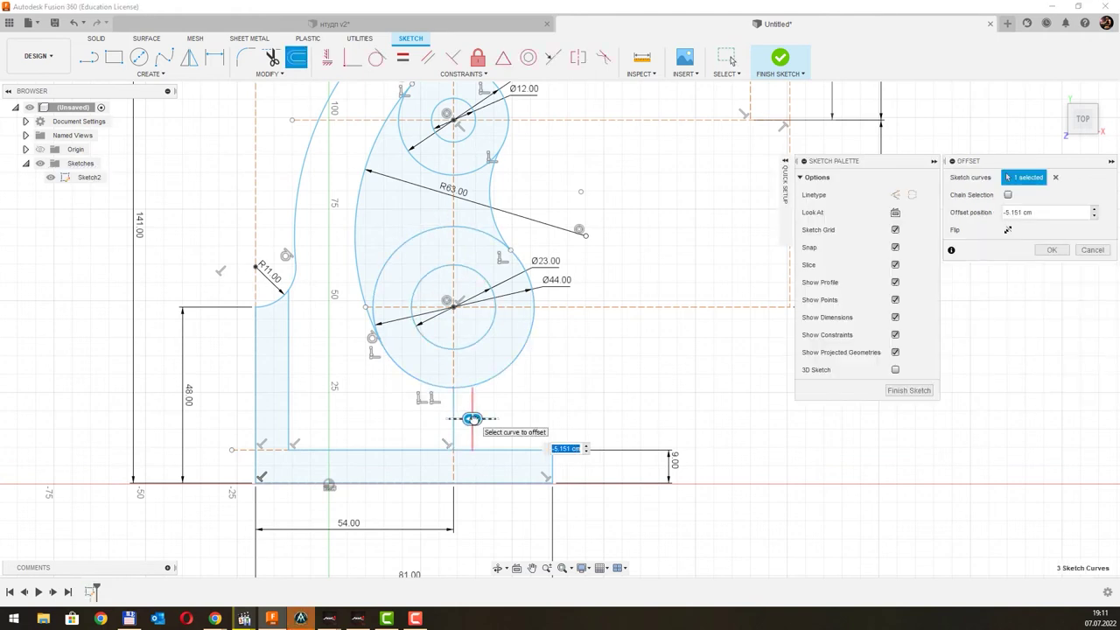
type("6")
key("Return")
Step: Offset the centre segment 6 mm to the other side as well
key("o")
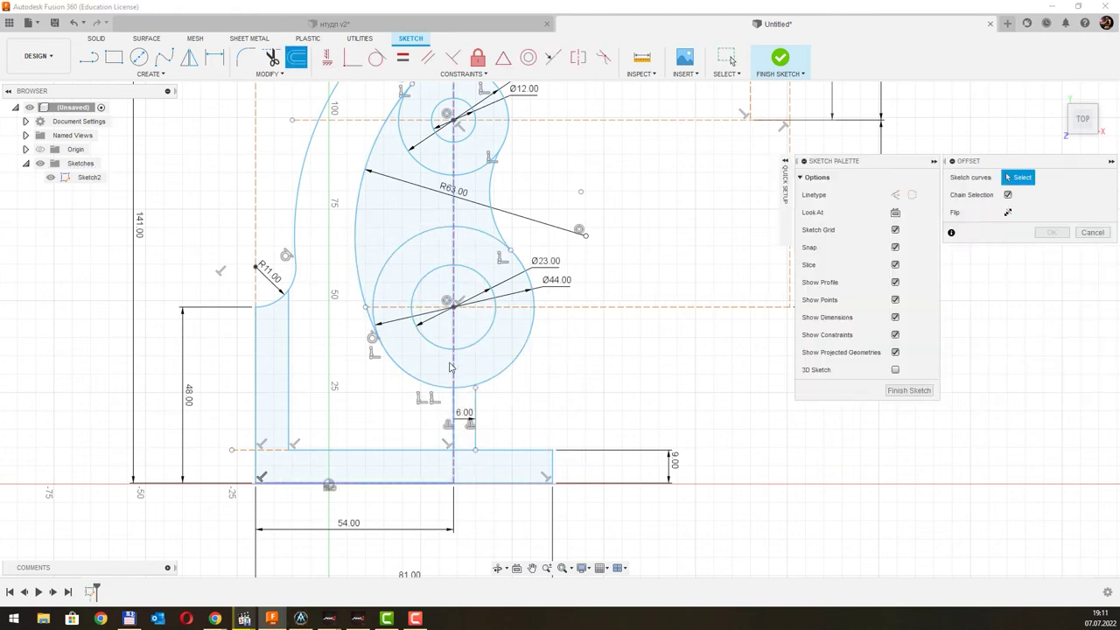
left_click(454, 424)
type("6")
key("Return")
scroll(482, 389, "up", 2)
Step: Trim away the base plate's top edge segment between the two neck lines
left_click(476, 392)
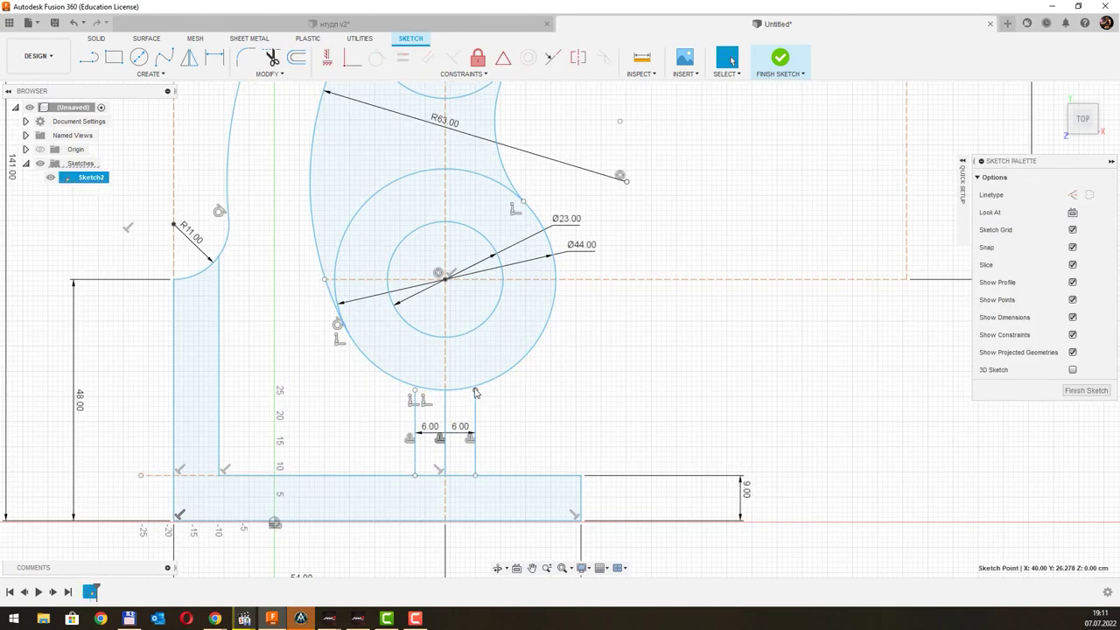
scroll(477, 395, "up", 1)
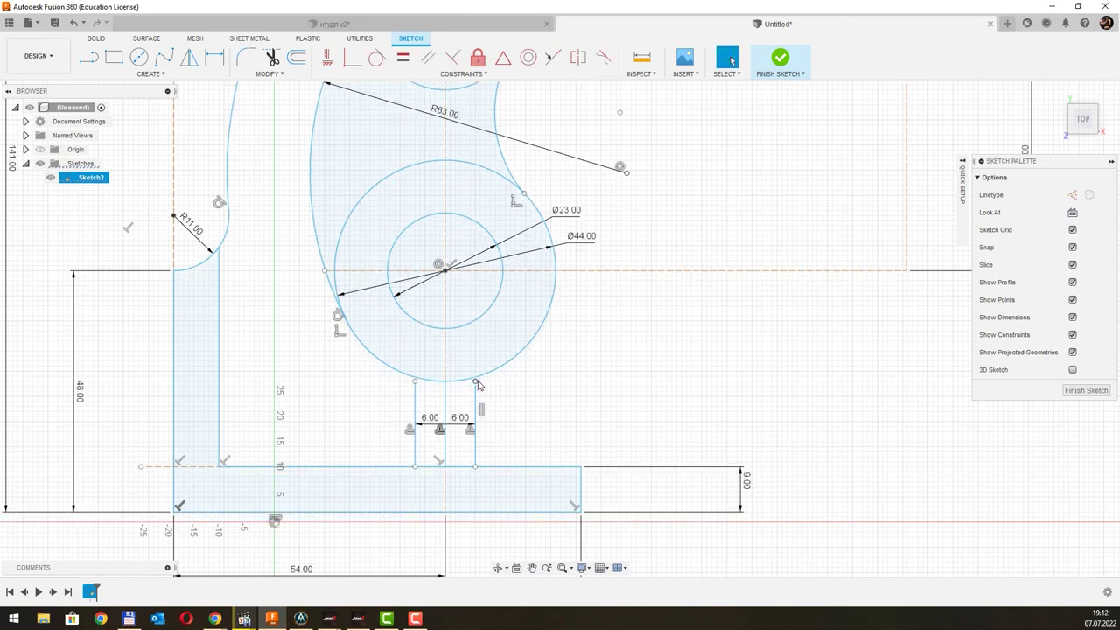
scroll(459, 424, "up", 1)
left_click(442, 448)
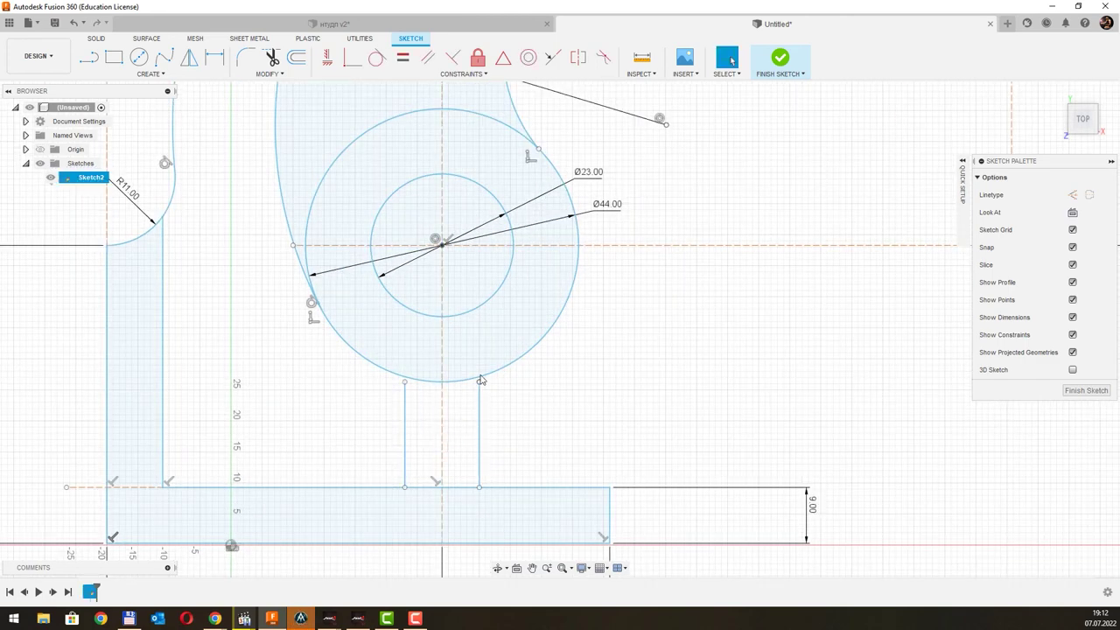
scroll(483, 380, "up", 5)
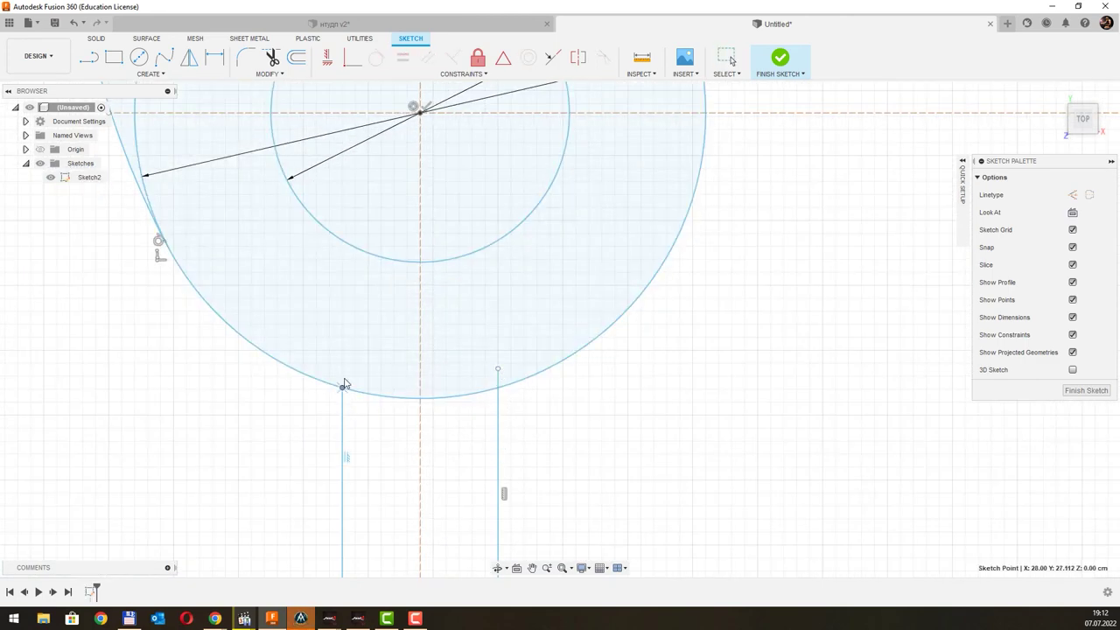
scroll(464, 372, "down", 3)
scroll(442, 364, "down", 1)
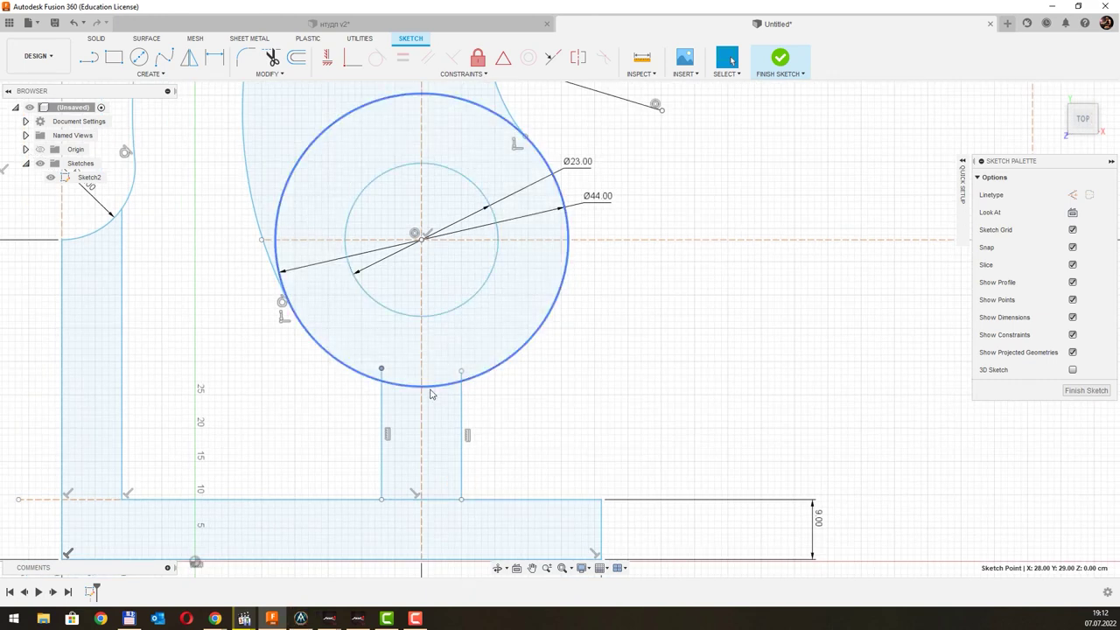
key("t")
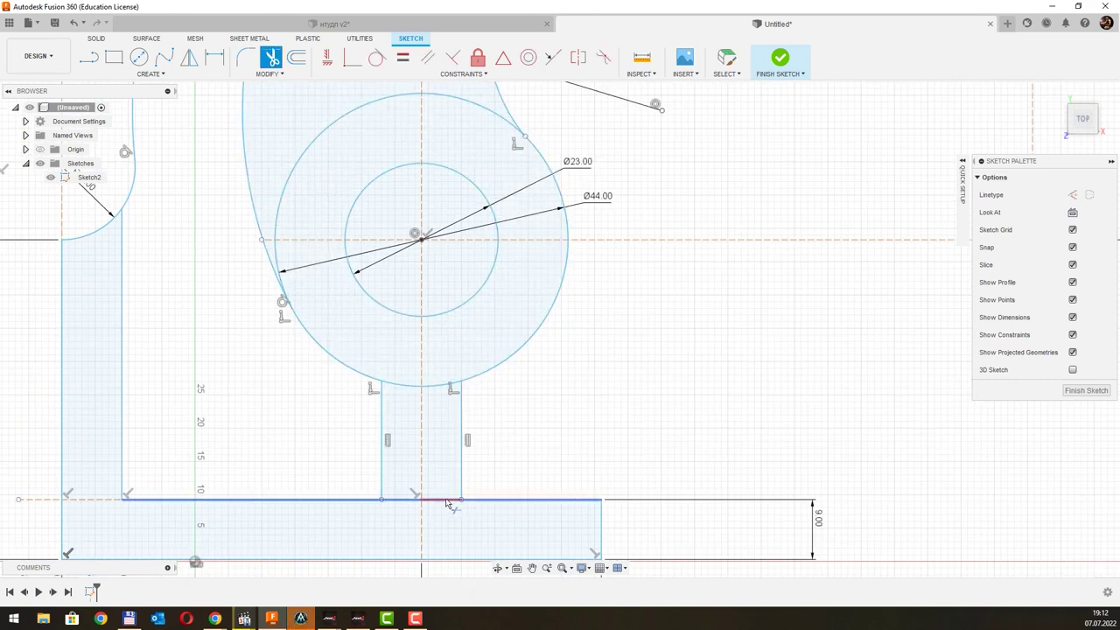
left_click(446, 501)
scroll(398, 525, "down", 2)
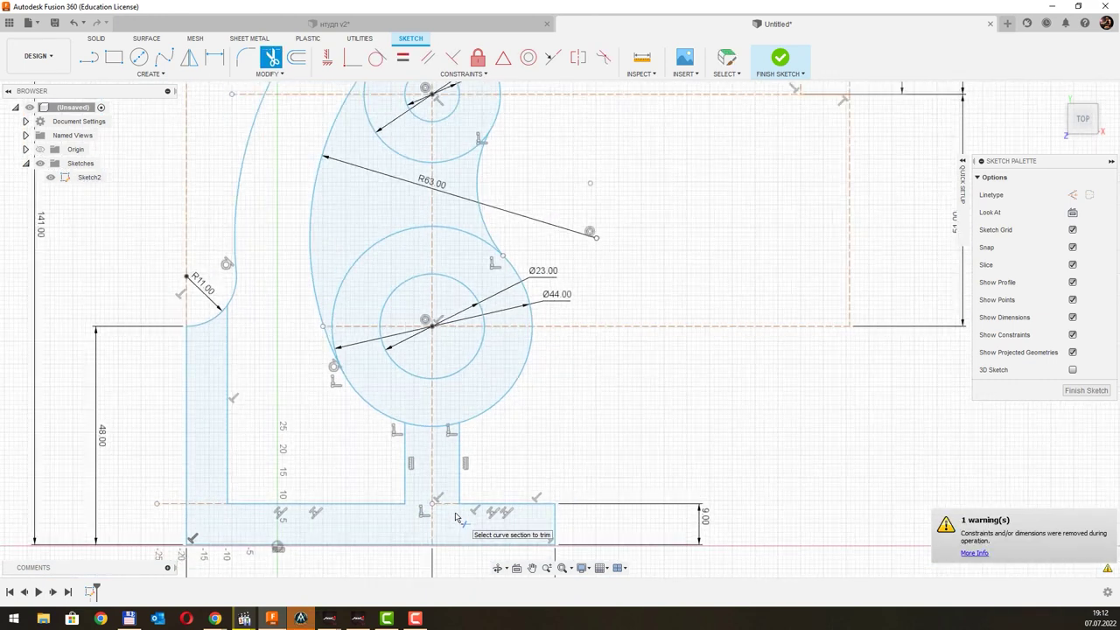
scroll(457, 514, "up", 1)
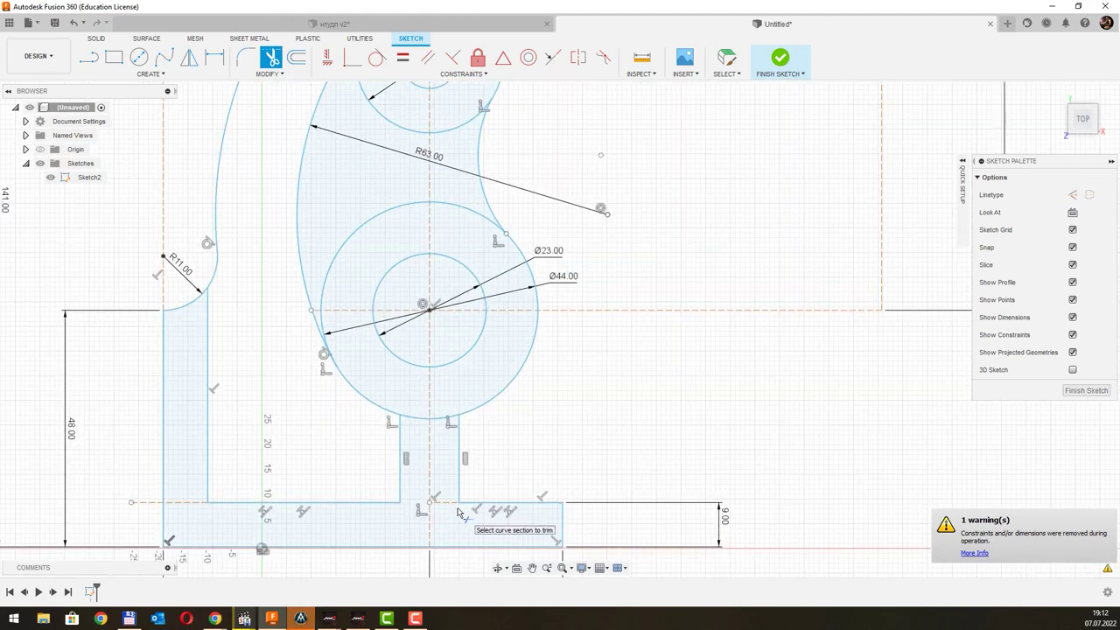
key("Escape")
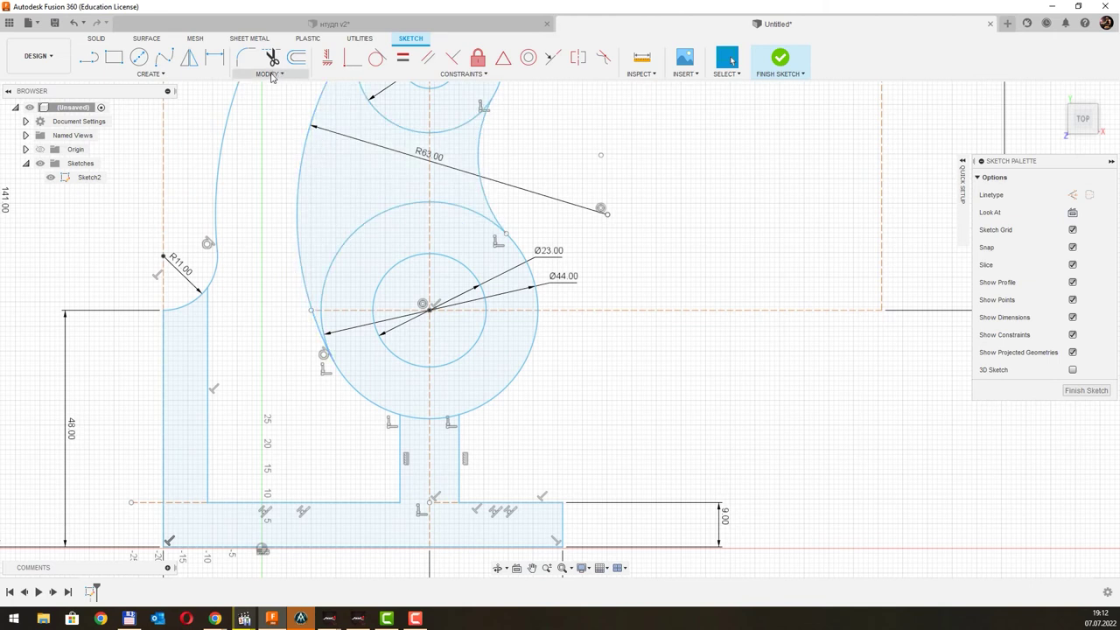
left_click(245, 60)
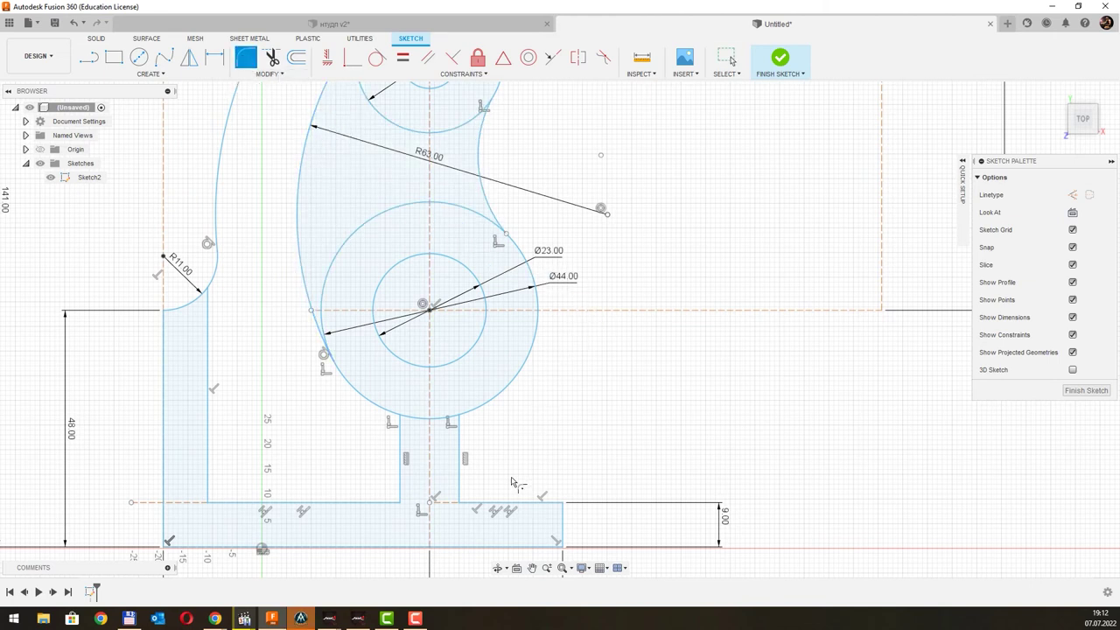
Step: Round the right and left neck-to-base corners with R6 fillets
left_click(463, 493)
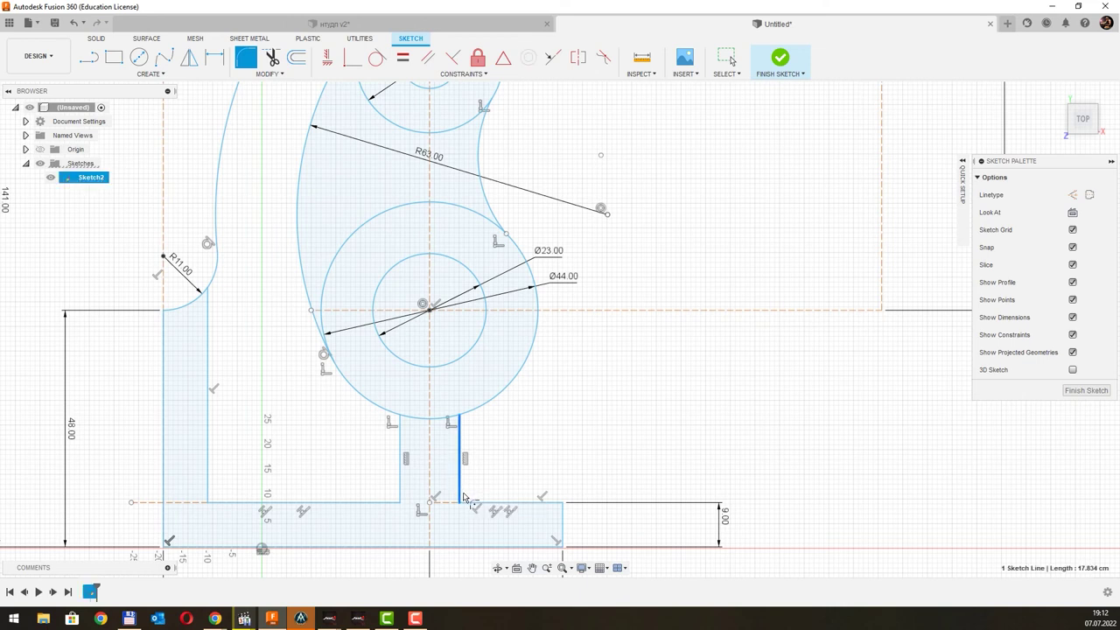
left_click(469, 505)
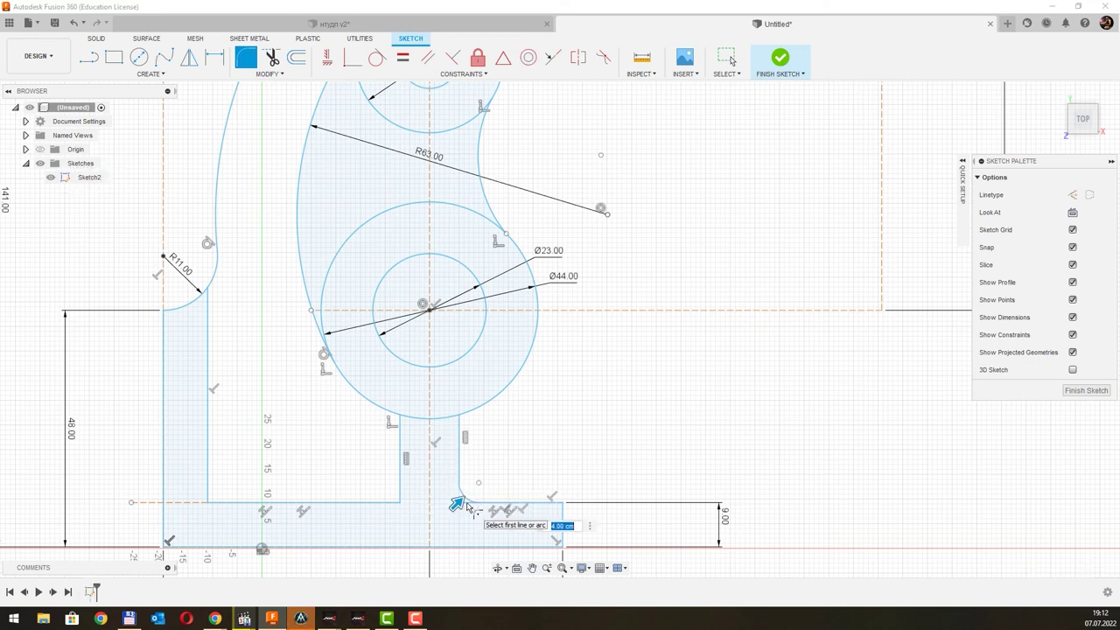
key("Return")
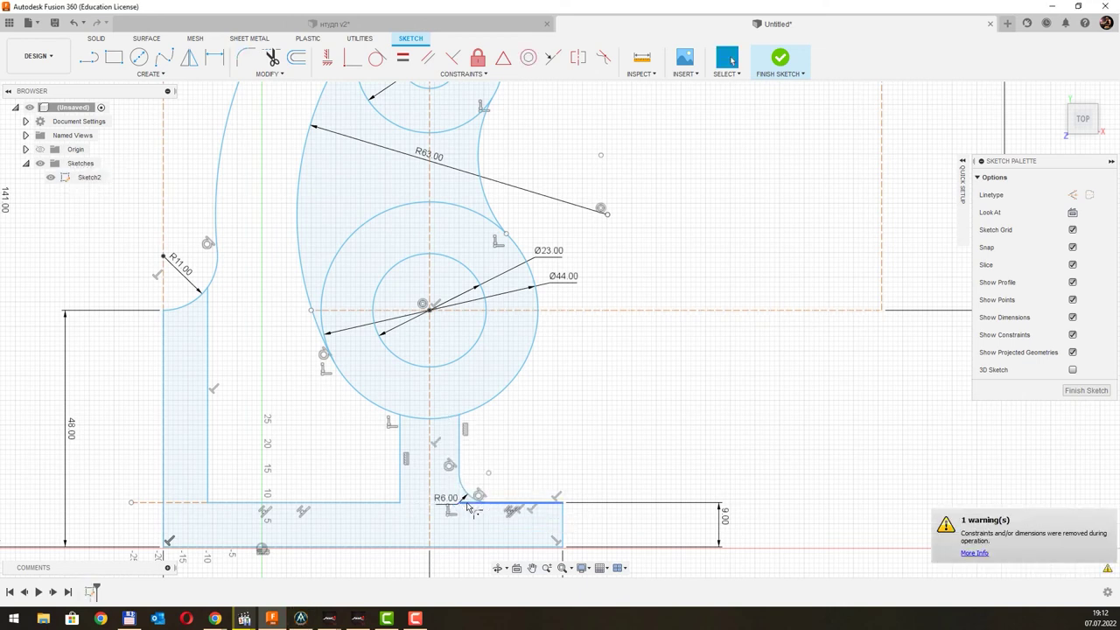
left_click(400, 495)
left_click(390, 502)
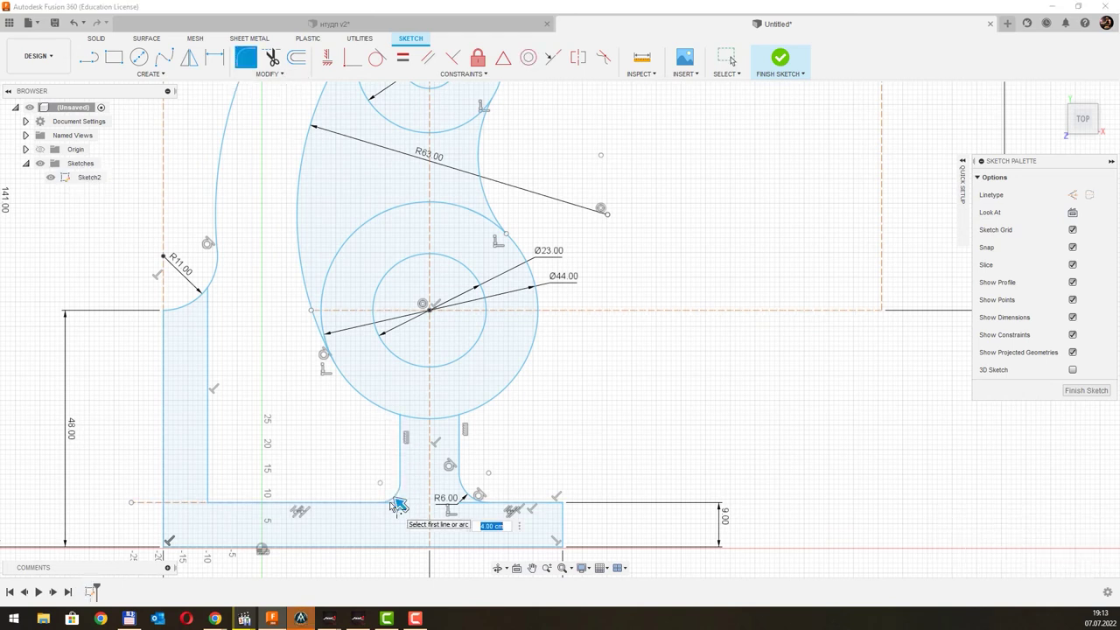
key("Return")
left_click(394, 420)
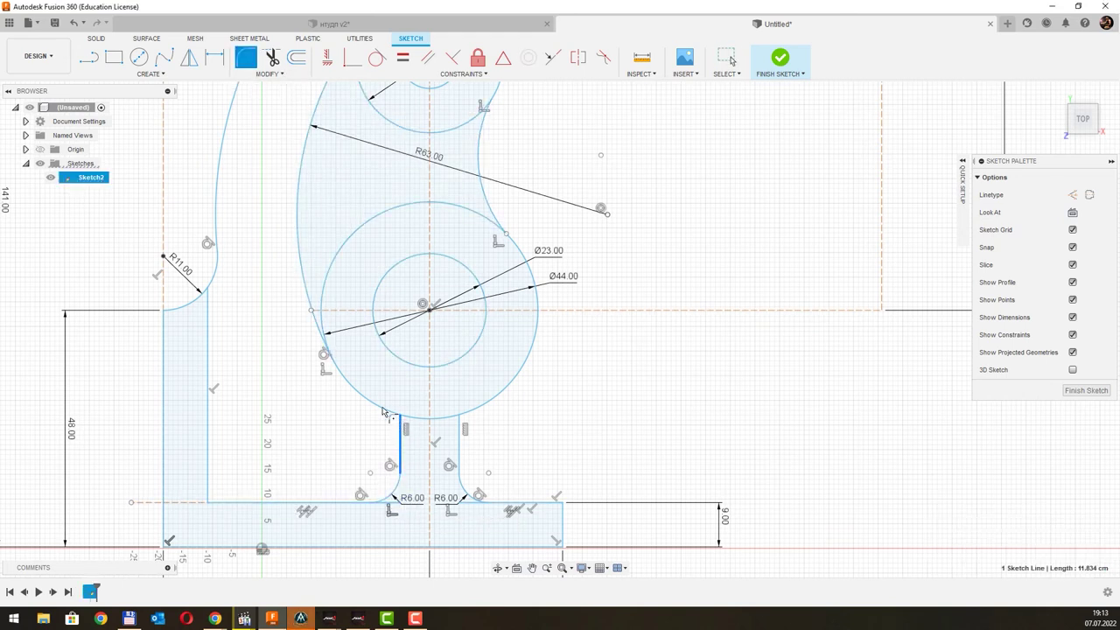
left_click(458, 421)
left_click(465, 426)
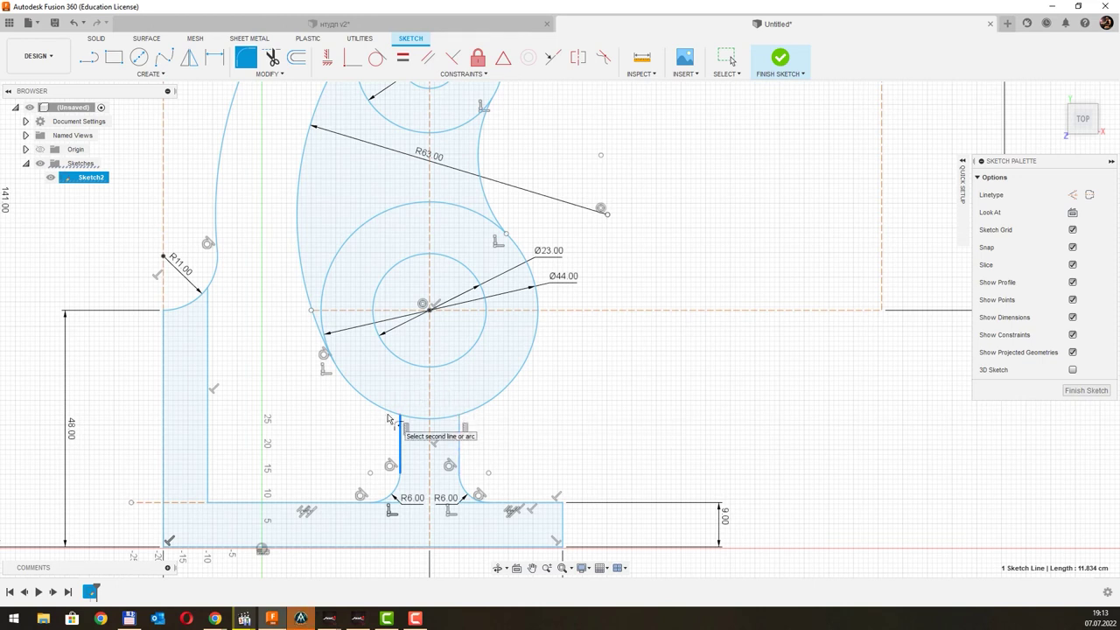
key("Escape")
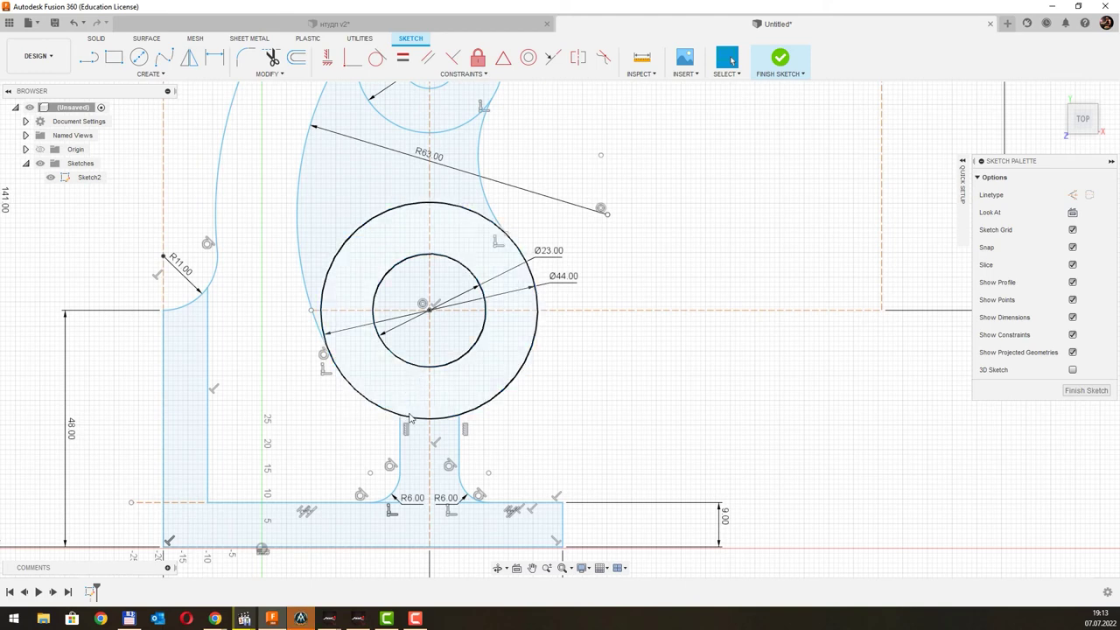
Step: Trim the leftover base line segments under the left fillet
scroll(385, 464, "up", 3)
scroll(320, 466, "up", 2)
left_click(272, 60)
left_click(359, 505)
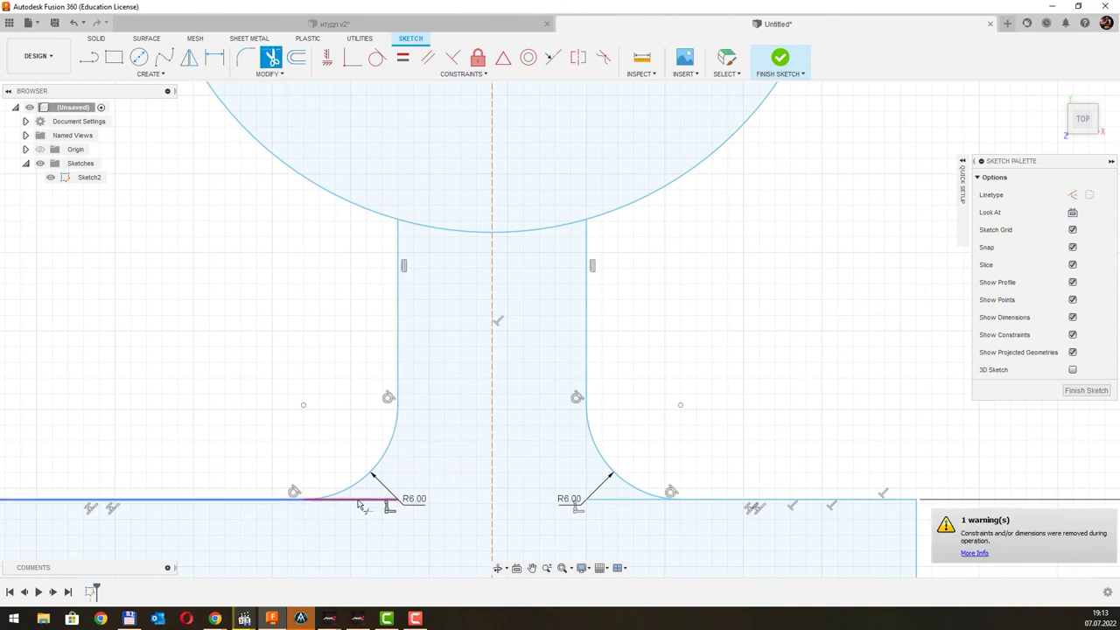
left_click(616, 505)
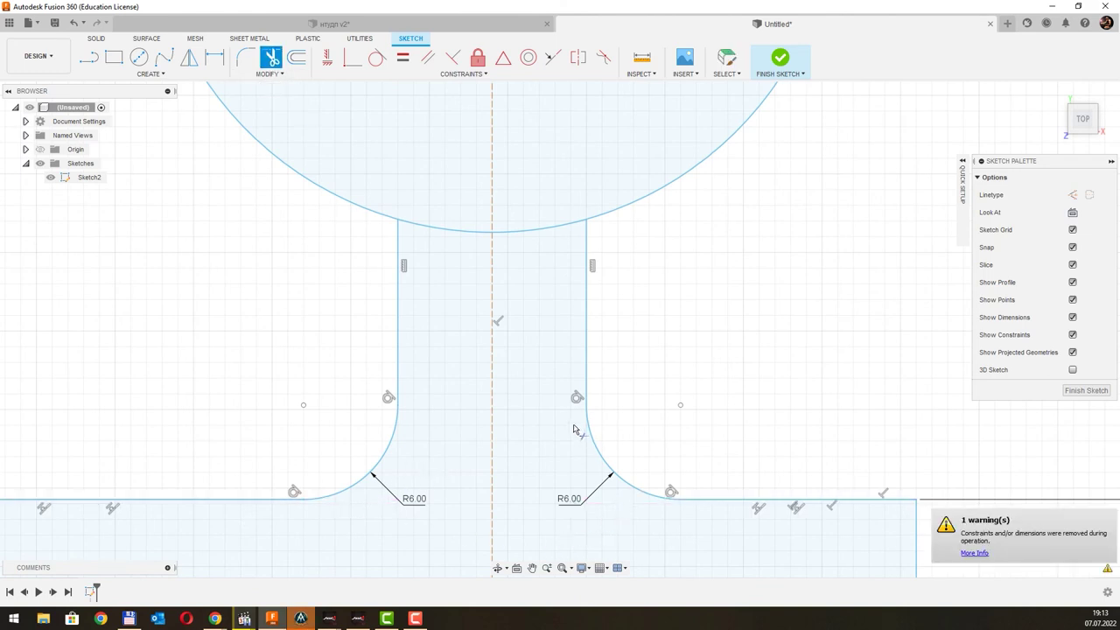
scroll(575, 429, "down", 2)
scroll(569, 429, "down", 2)
scroll(569, 429, "down", 1)
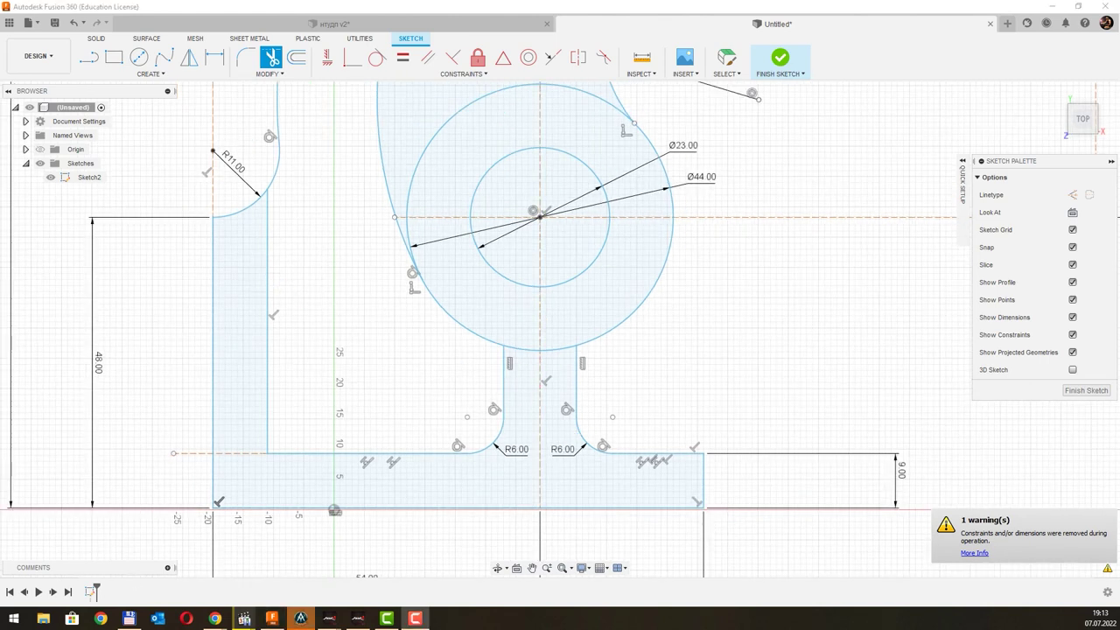
Step: Draw two Ø12 circles on either side of the neck top
left_click(138, 57)
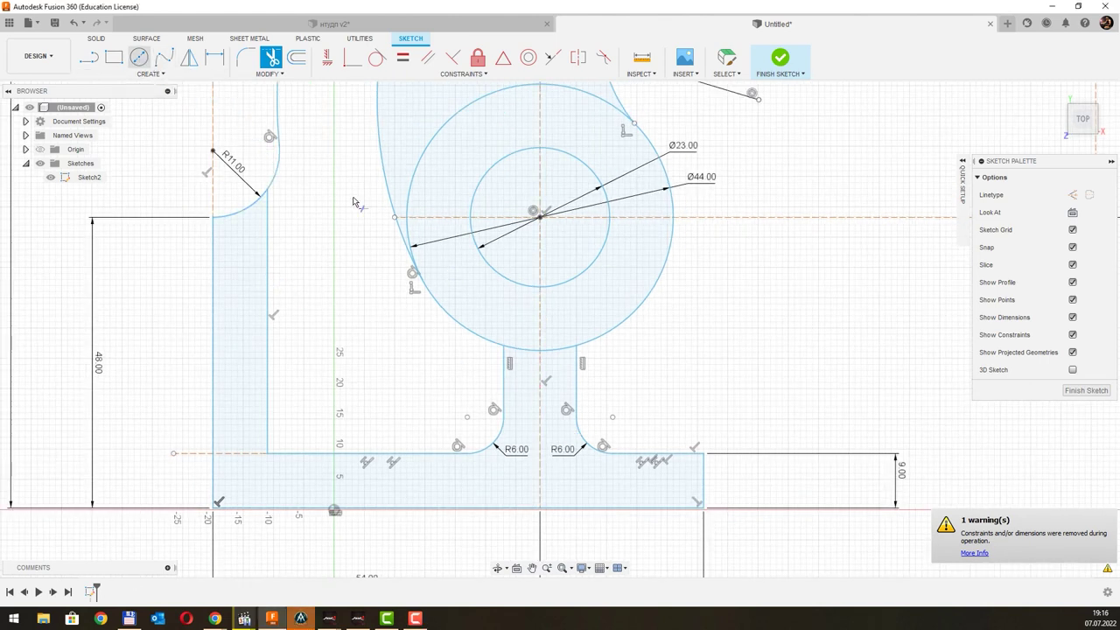
left_click(607, 350)
key("c")
left_click(437, 374)
type("12")
key("Return")
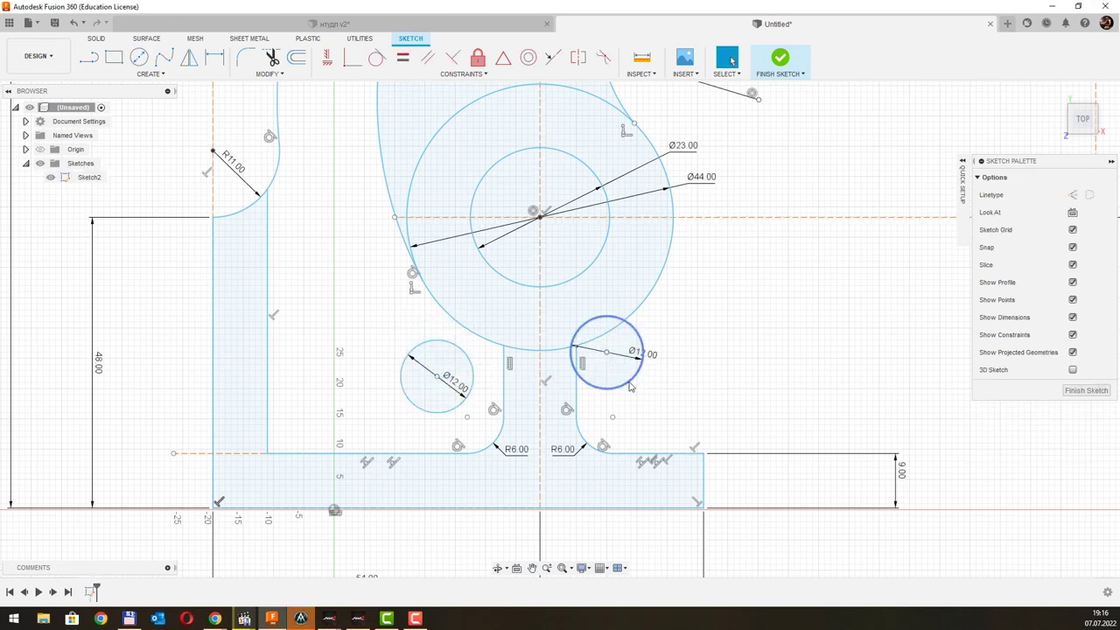
left_click_drag(618, 350, 654, 379)
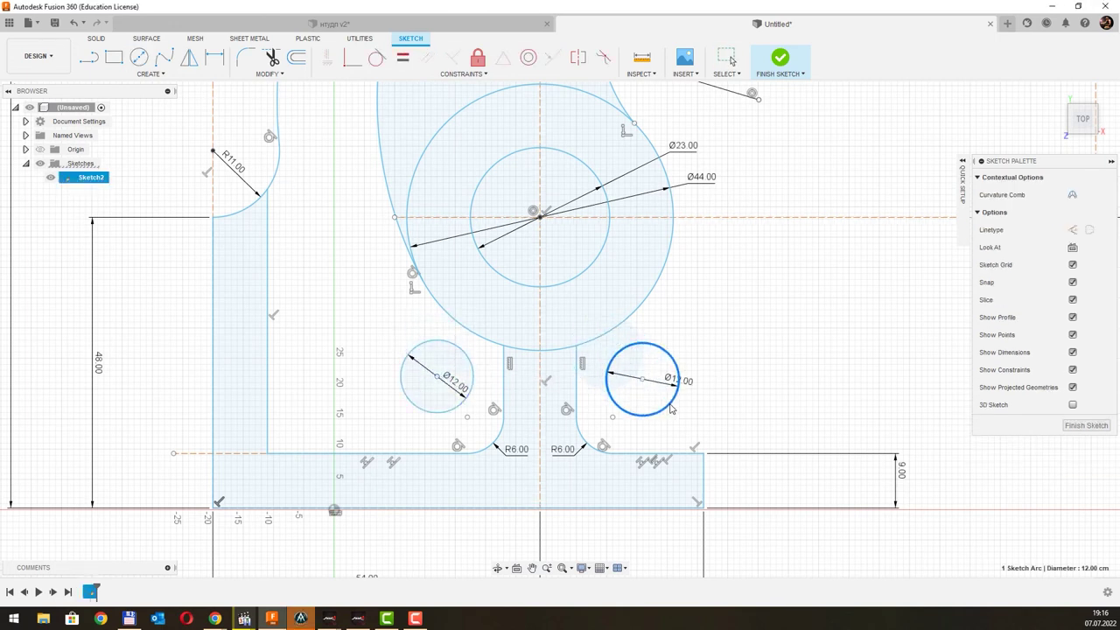
left_click(467, 354)
key("ctrl+z")
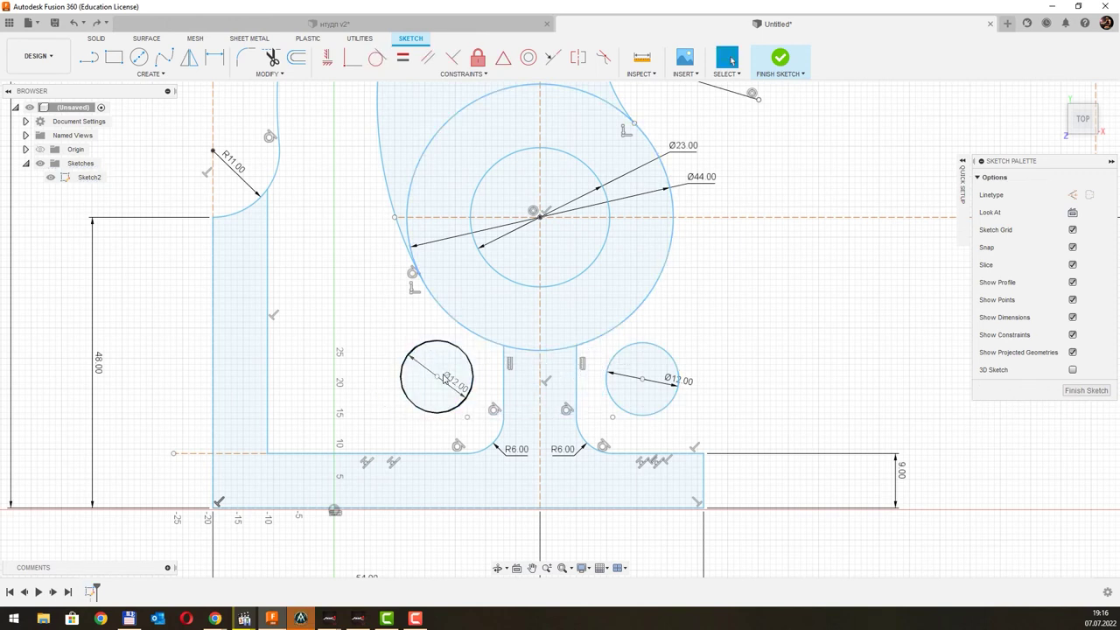
left_click(468, 348)
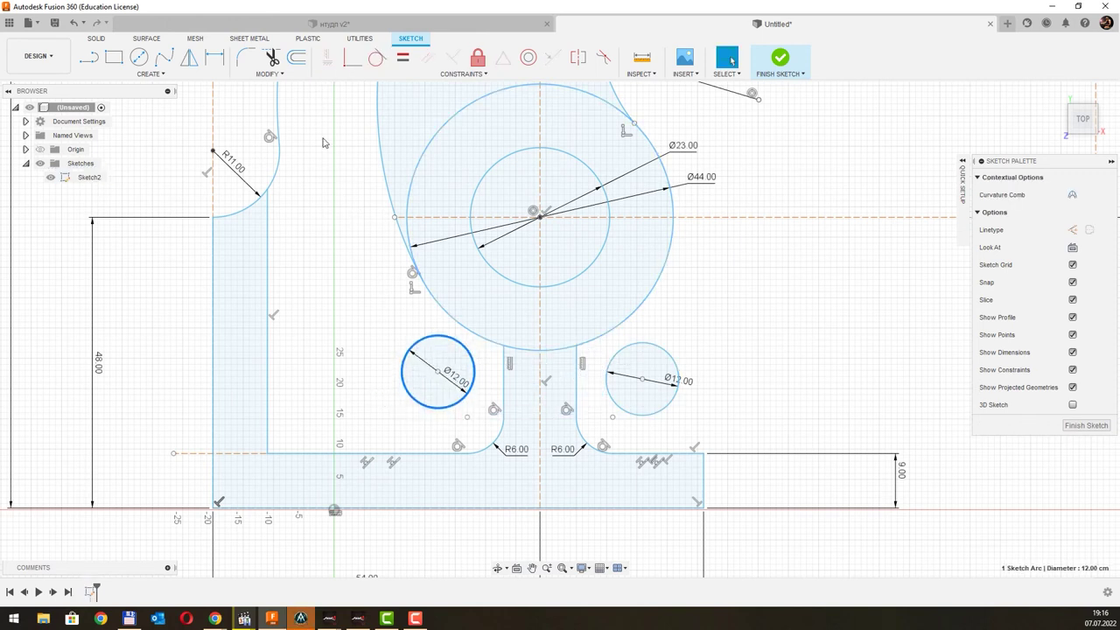
Step: Make each Ø12 circle tangent to its neck line and the Ø44 circle
left_click(378, 57)
left_click(473, 372)
left_click(505, 385)
left_click(447, 341)
left_click(474, 334)
left_click(610, 366)
left_click(578, 378)
left_click(578, 378)
Step: Trim the excess Ø12 circle portions and the neck lines above the arcs
left_click(477, 337)
left_click(273, 56)
left_click(442, 390)
left_click(635, 404)
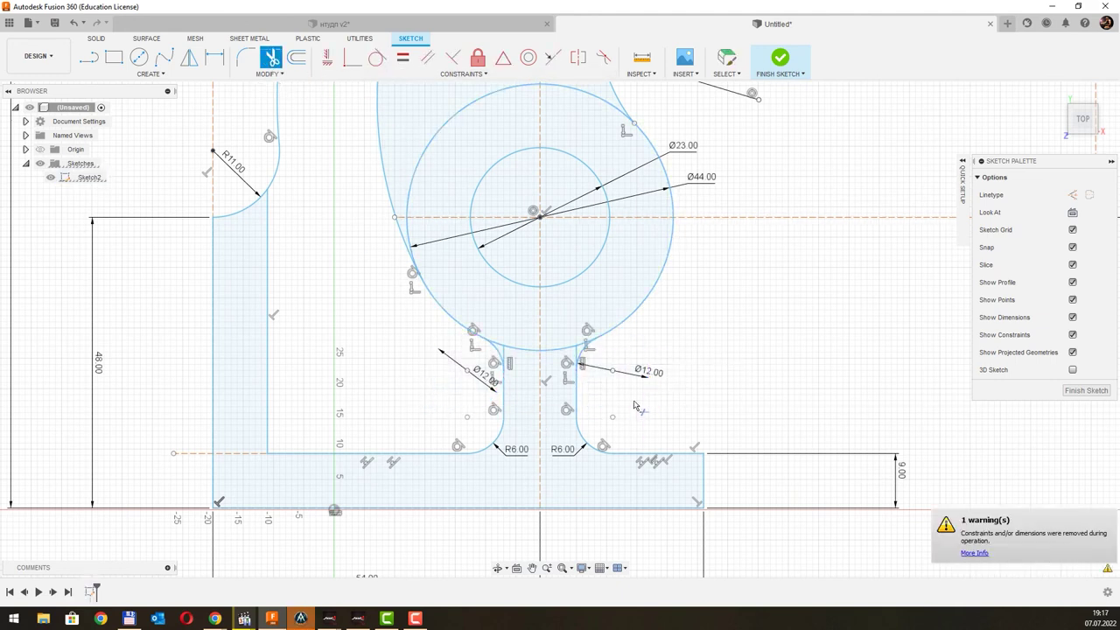
scroll(514, 305, "up", 2)
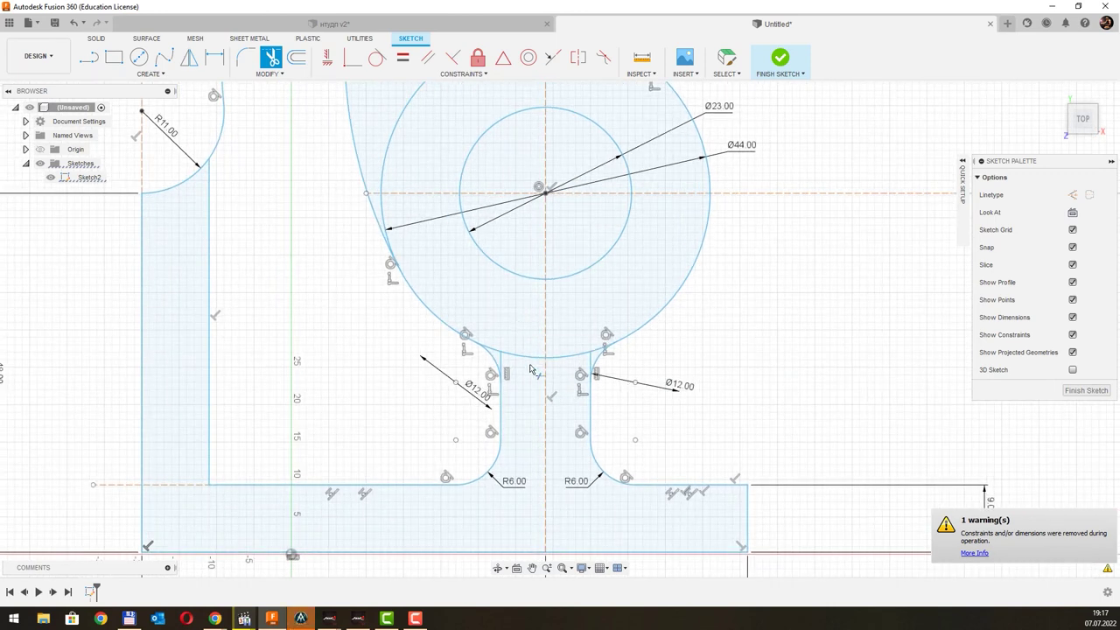
left_click(501, 361)
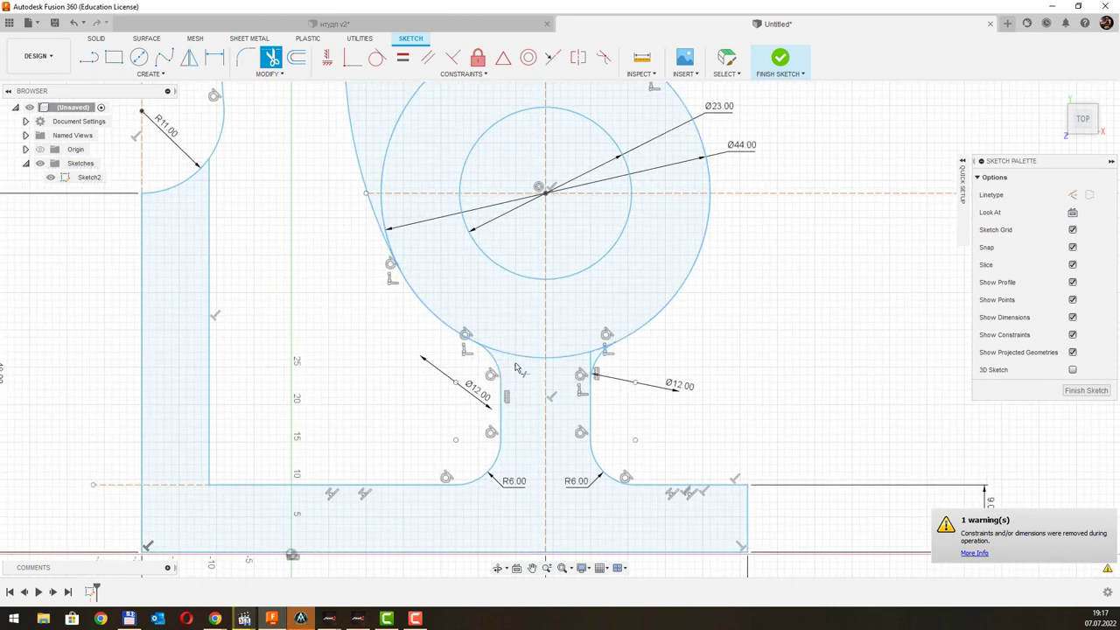
left_click(591, 362)
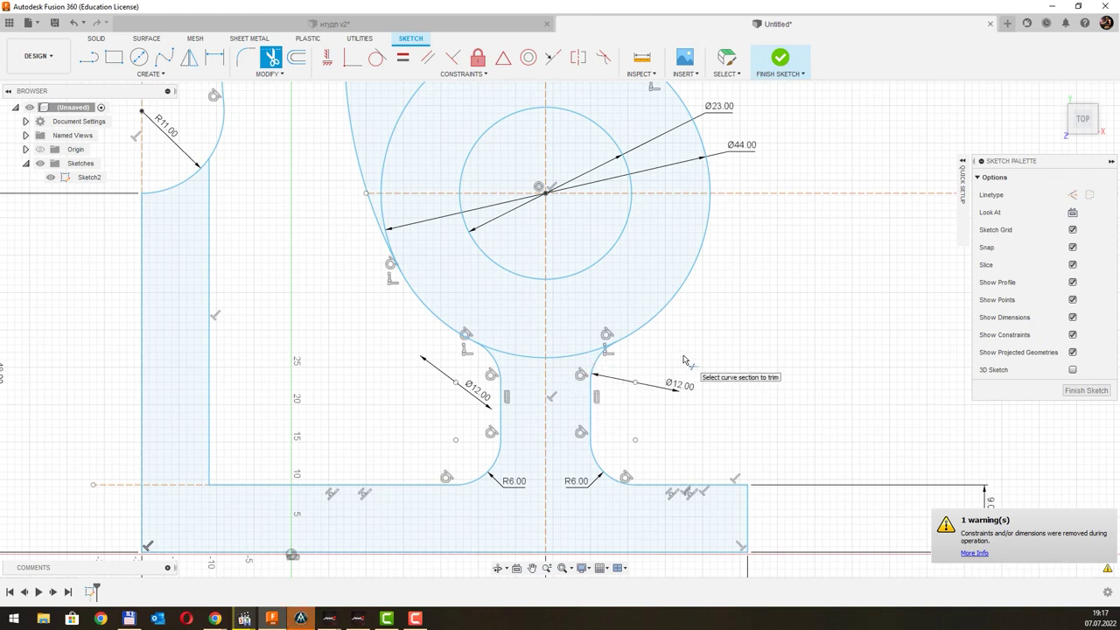
scroll(685, 361, "down", 2)
key("Escape")
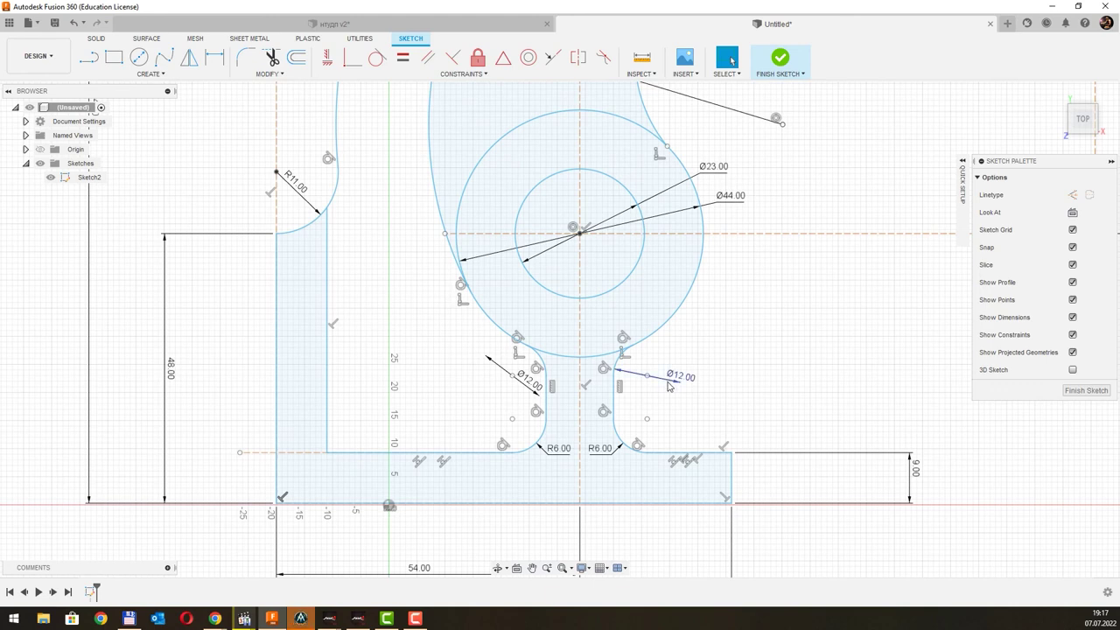
Step: Select the right arc's Ø12 dimension and zoom in and out around it
left_click(678, 383)
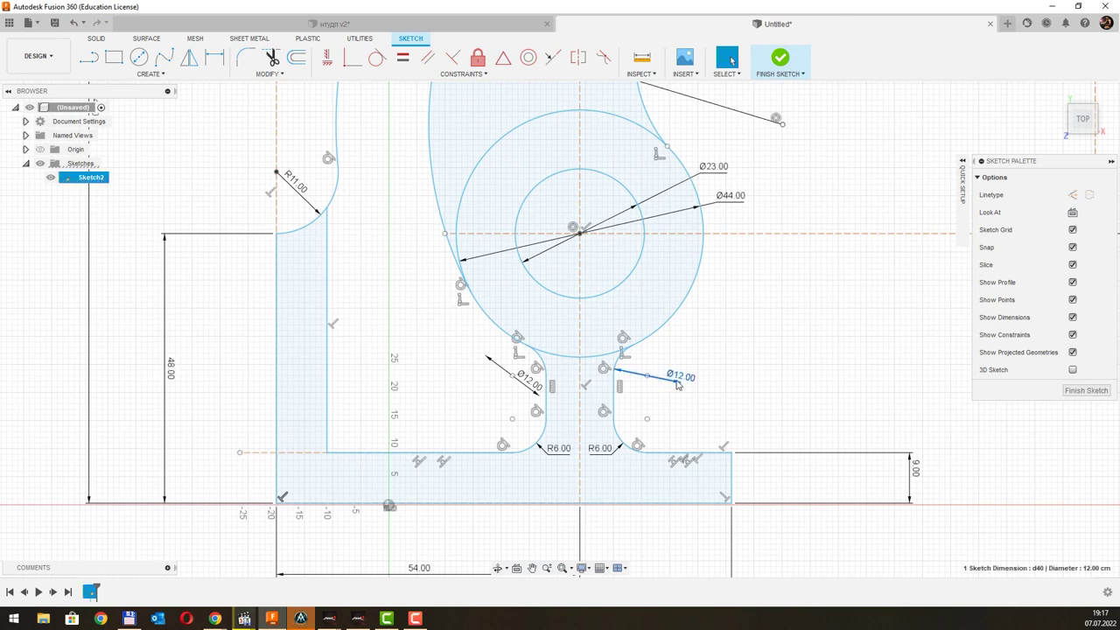
scroll(618, 415, "down", 3)
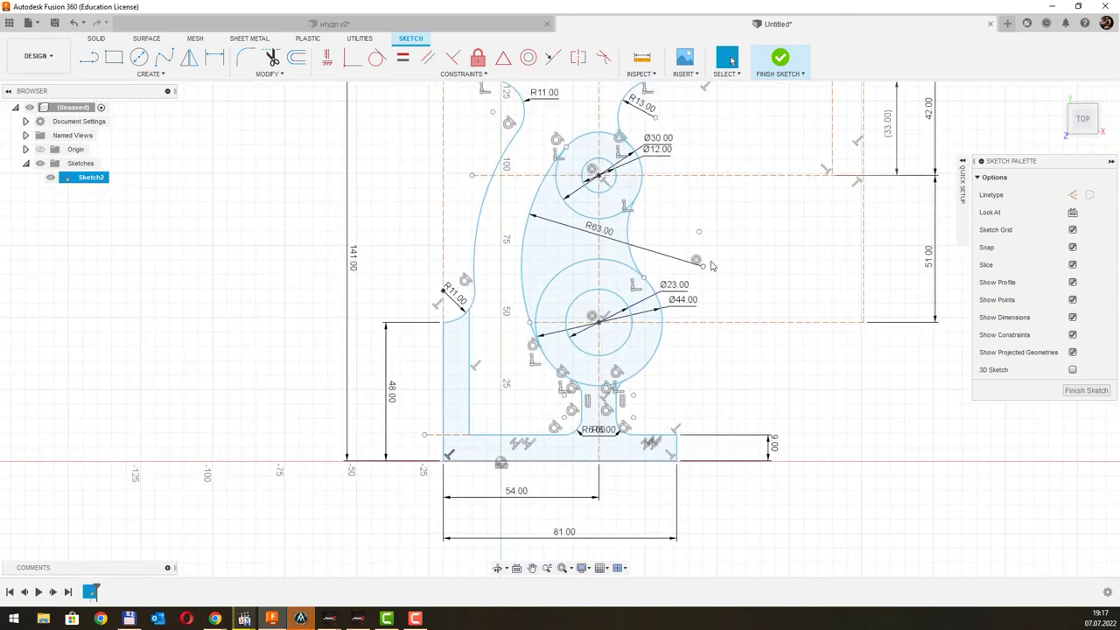
scroll(648, 131, "up", 3)
scroll(516, 253, "up", 3)
scroll(516, 254, "down", 3)
scroll(517, 251, "down", 4)
scroll(560, 280, "down", 2)
Step: Centre the whole bracket profile in the window and show the project's saved files
middle_click_drag(586, 304, 563, 263)
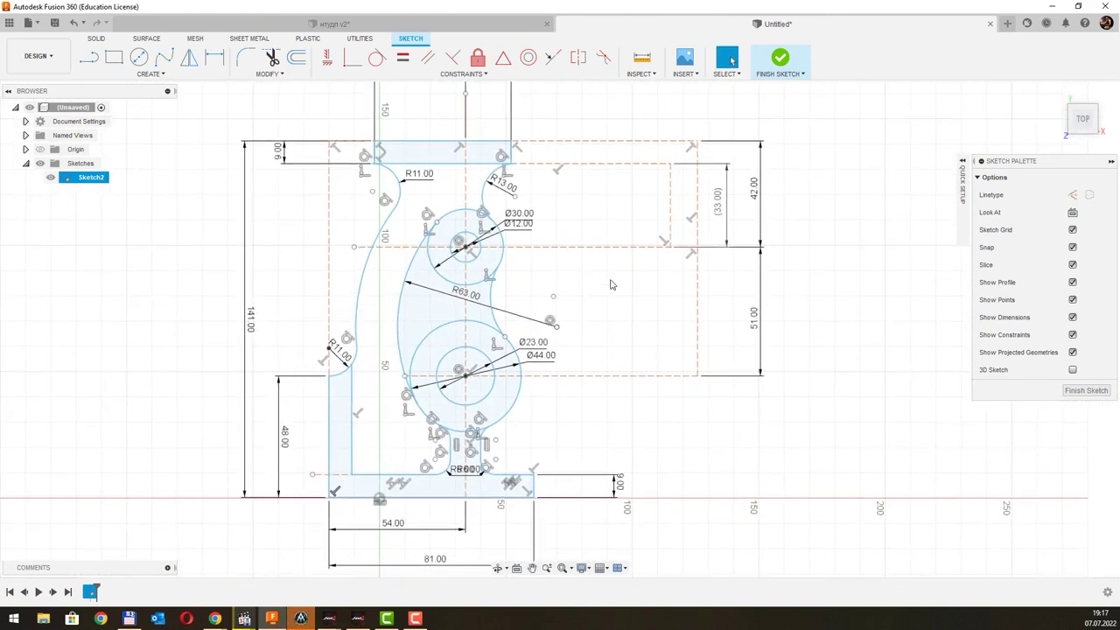
mouse_move(620, 311)
middle_mouse_down()
mouse_move(642, 275)
mouse_move(624, 250)
middle_mouse_up()
scroll(648, 293, "down", 1)
scroll(644, 282, "down", 1)
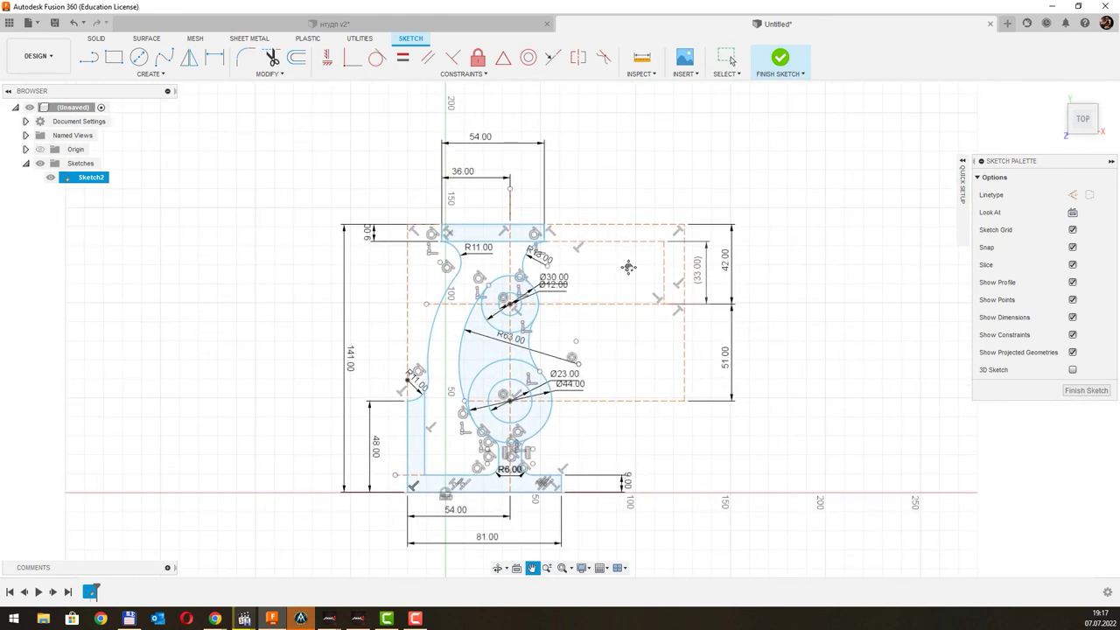
scroll(551, 287, "up", 1)
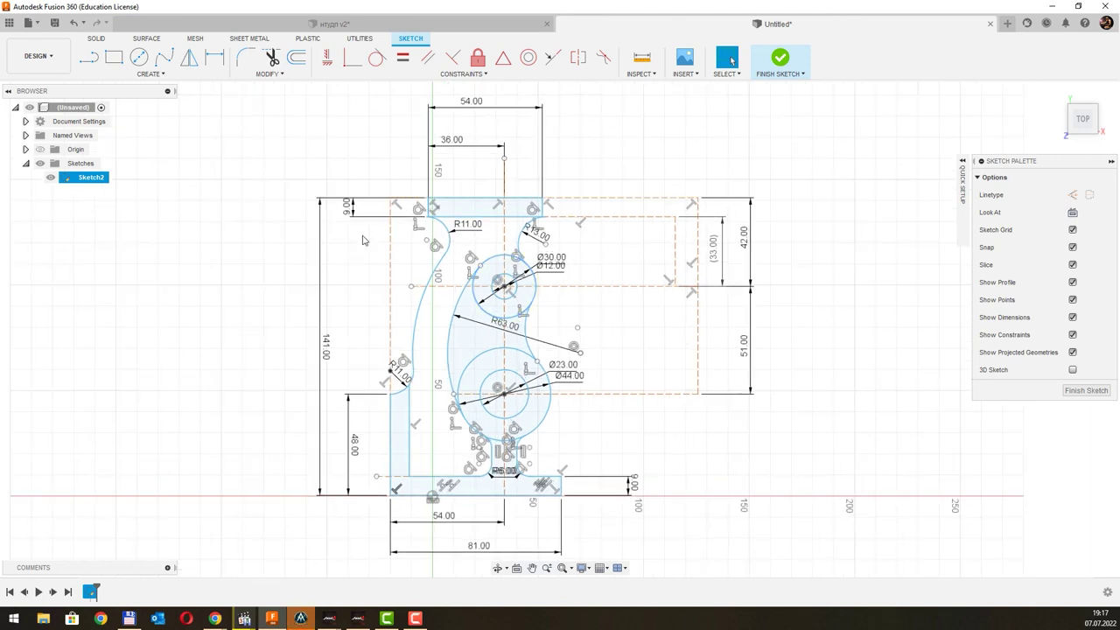
left_click(8, 22)
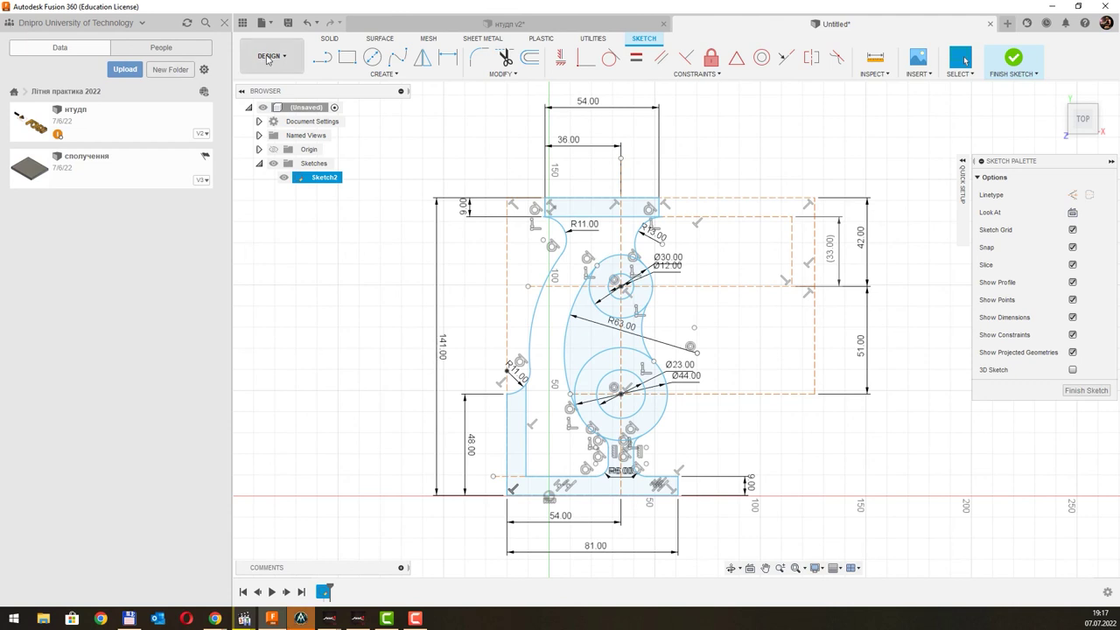
Step: Save the design as 'сполучення' in the Літня практика 2022 project
left_click(288, 24)
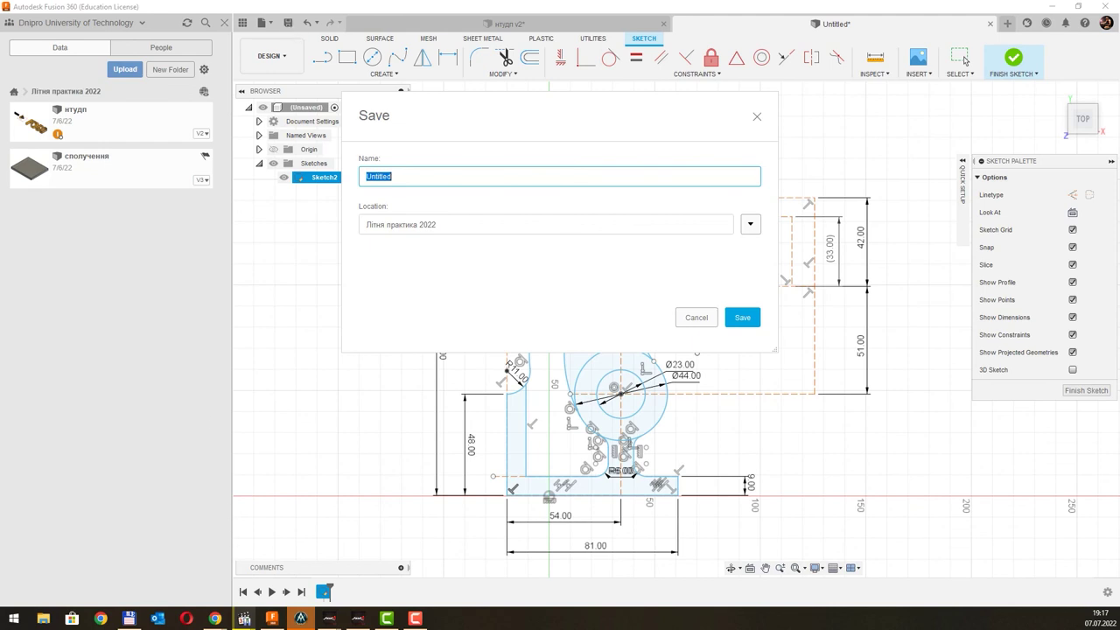
left_click(411, 177)
type("сполучення")
left_click(749, 322)
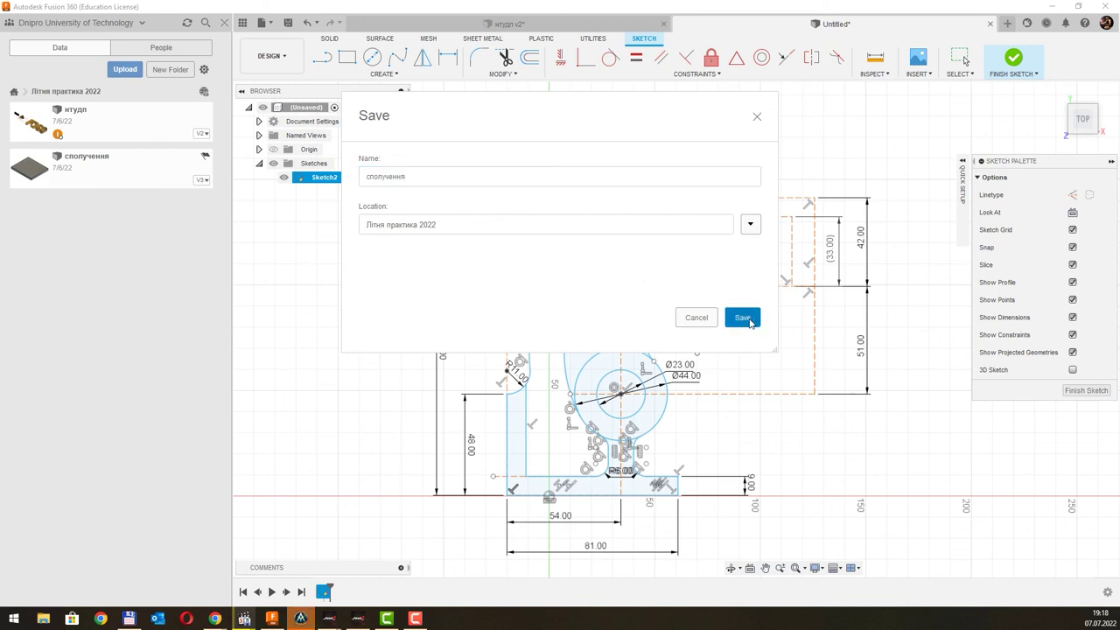